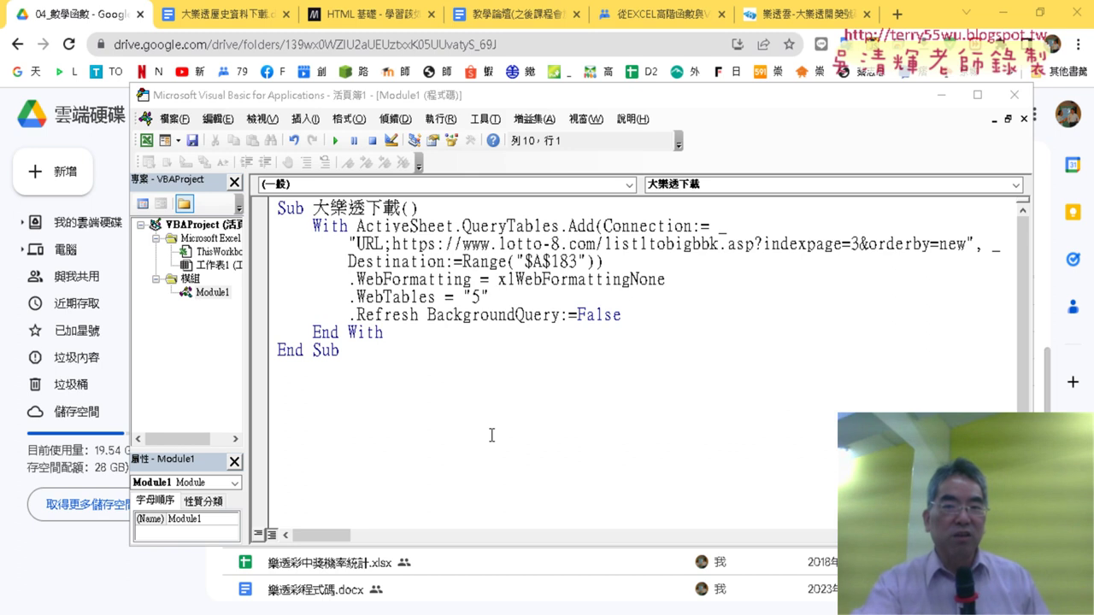
- Change the URL's indexpage value from 3 to 1 in the 大樂透下載 macro
key(Up)
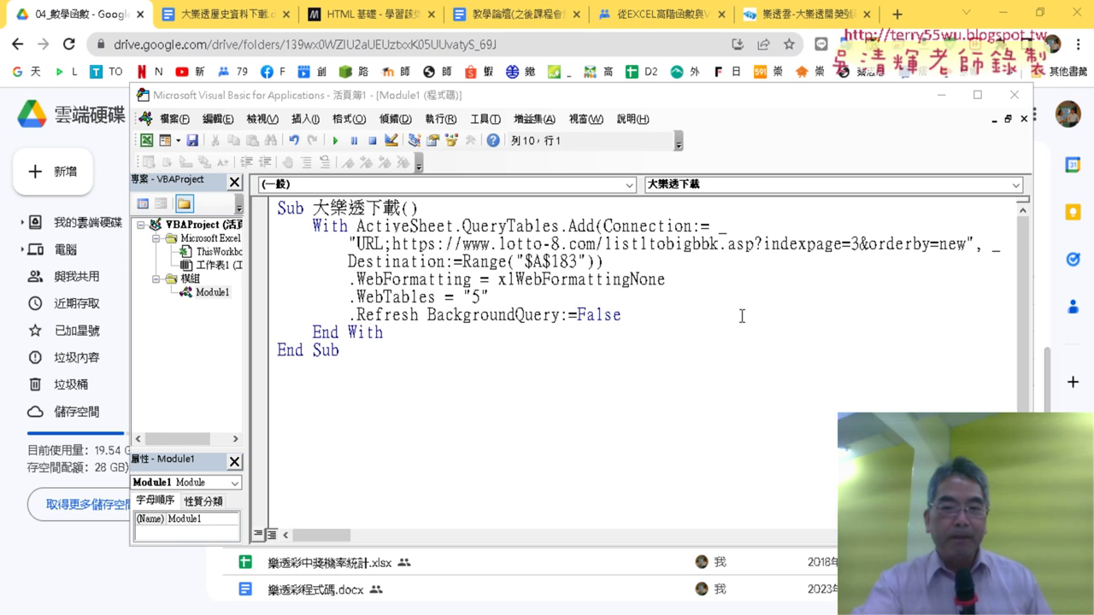
click(848, 249)
double_click(854, 246)
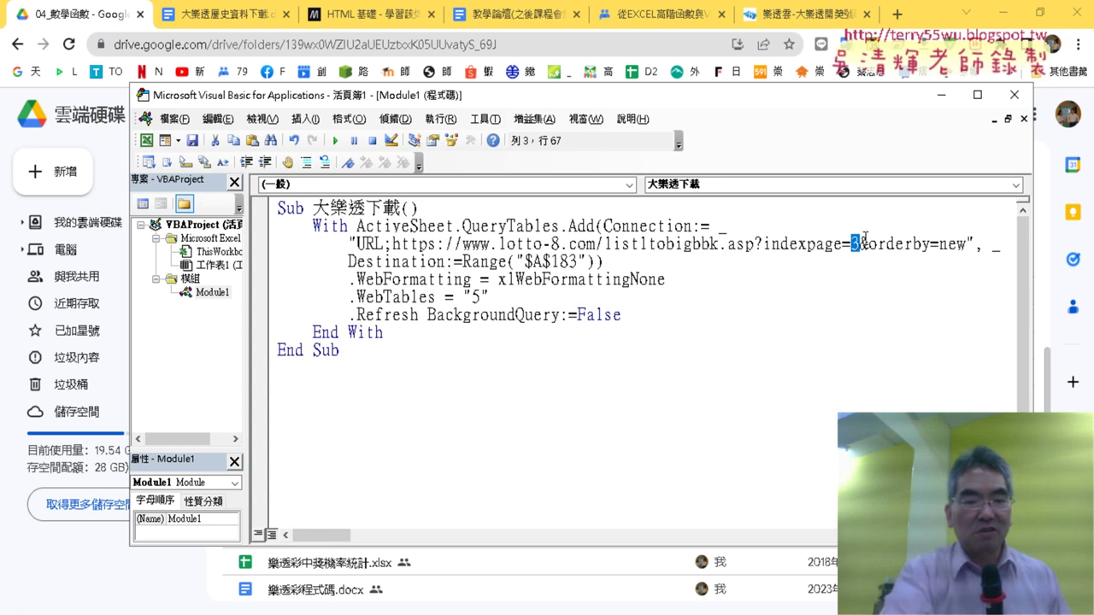
text(1)
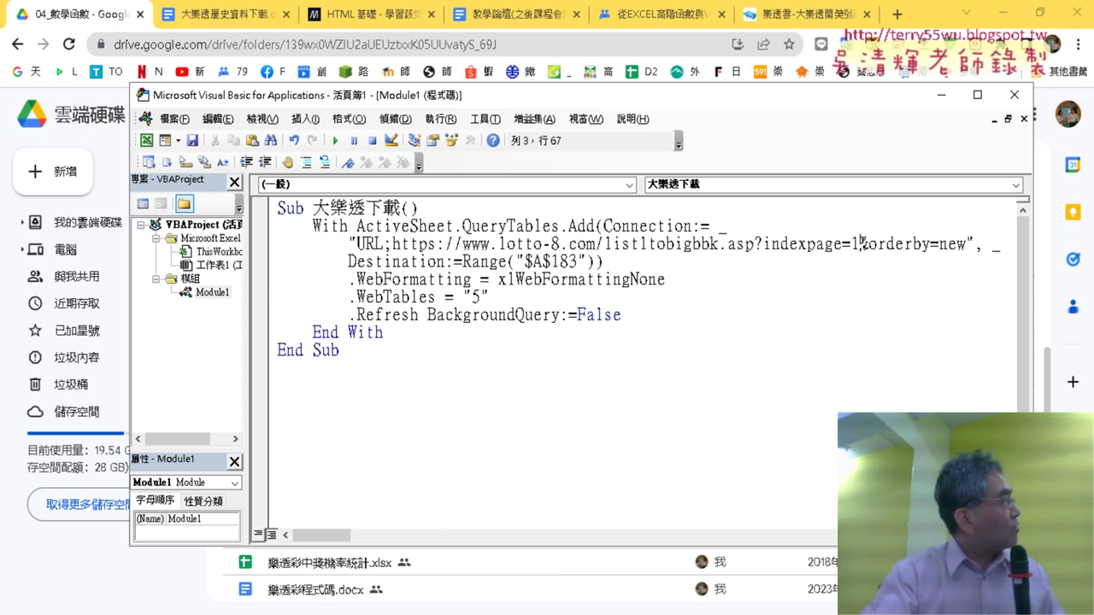
key(shift+Left)
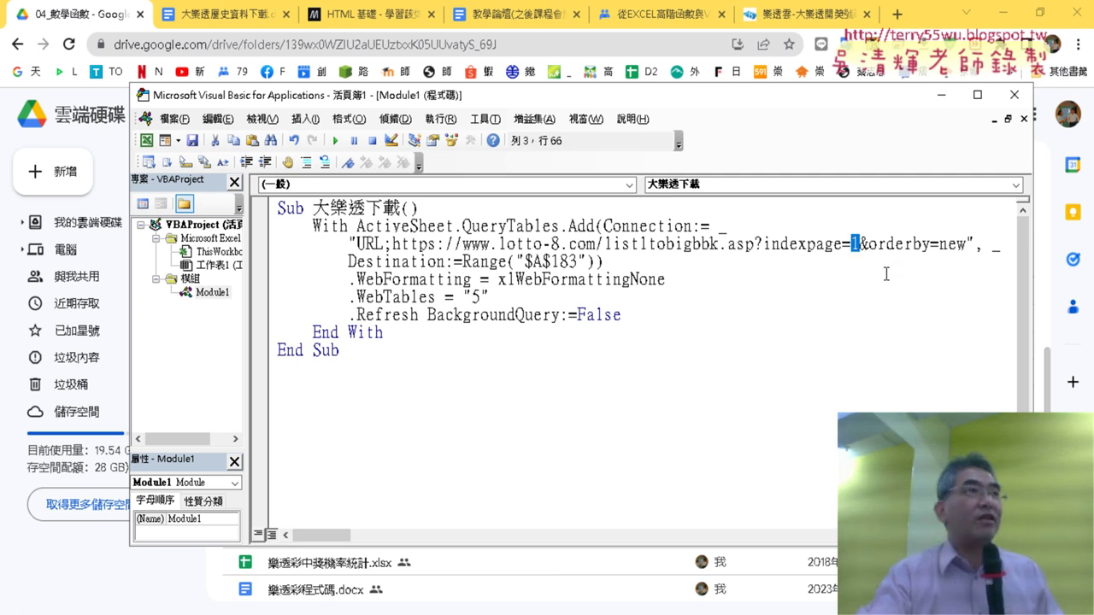
click(468, 211)
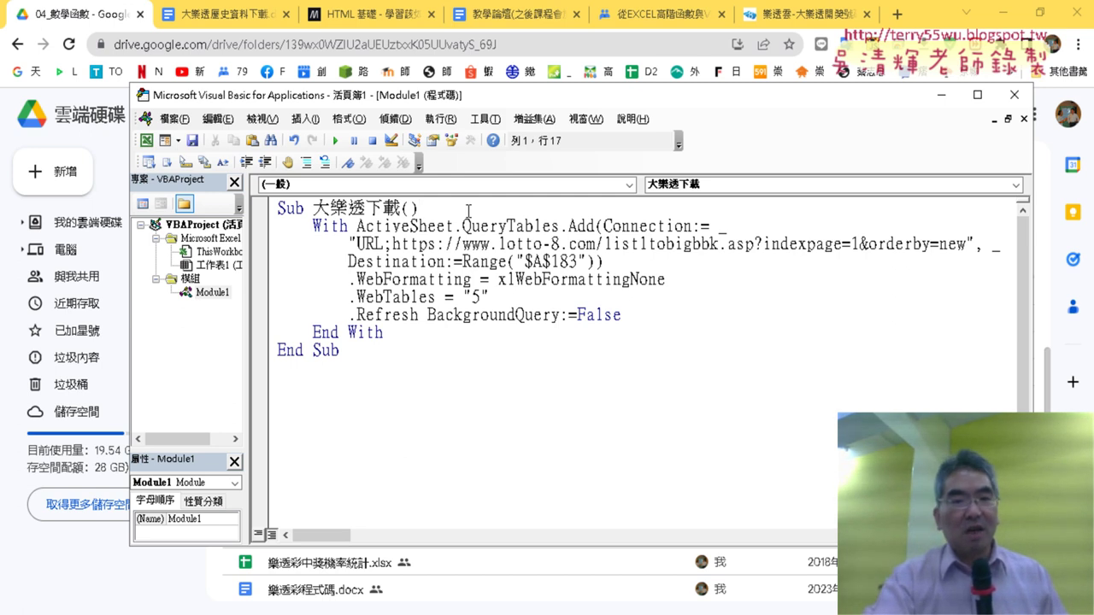
- Insert an indented 'For i = 1 To 70' line below the Sub line, closed by 'Next'
key(Return)
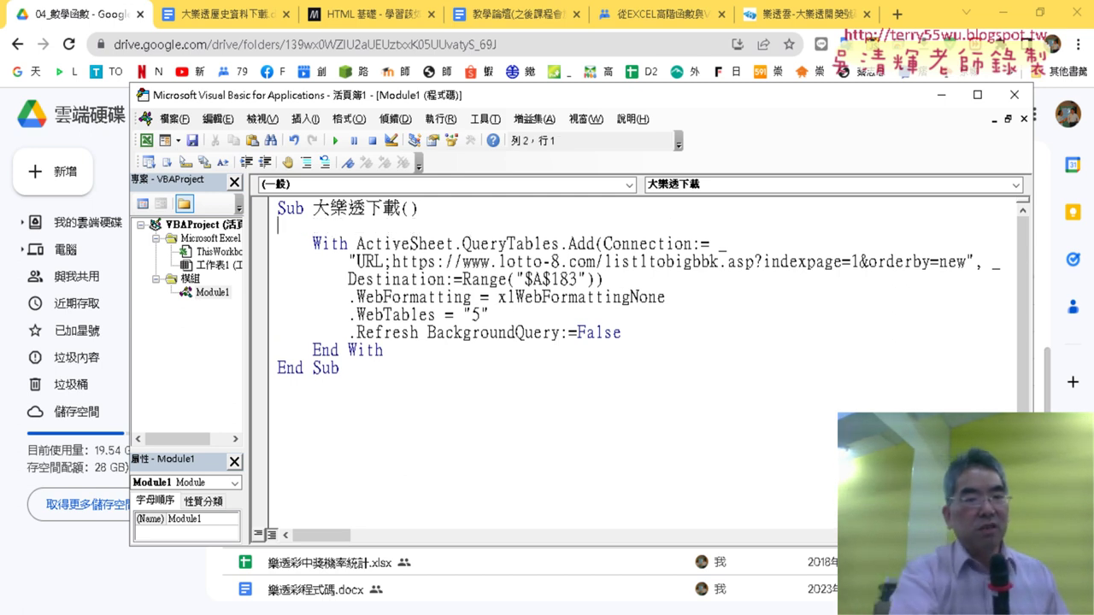
key(Tab)
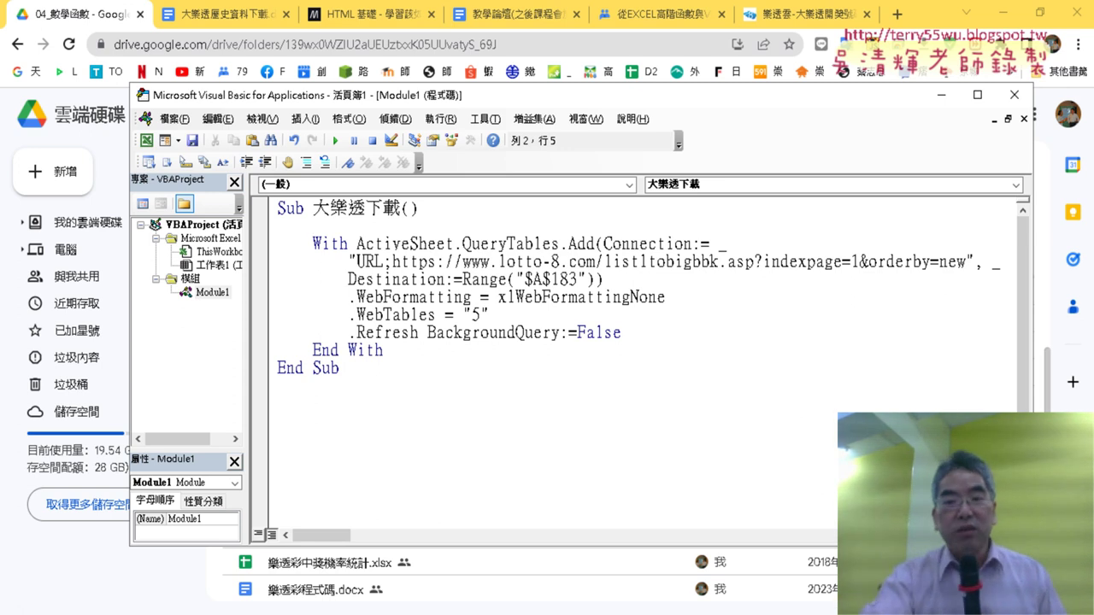
drag(852, 264, 860, 267)
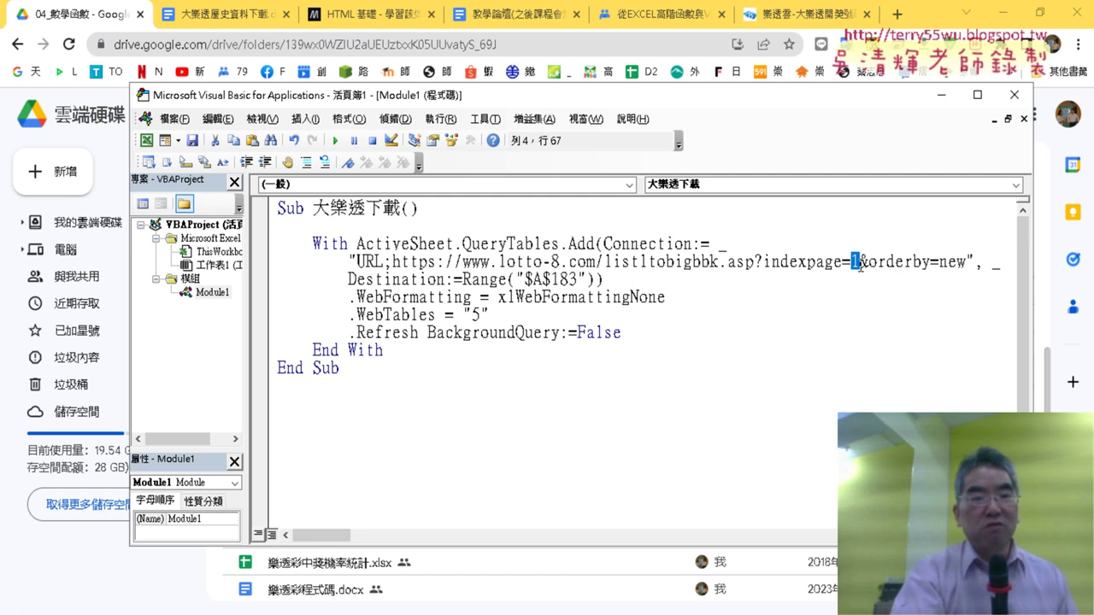
text(f)
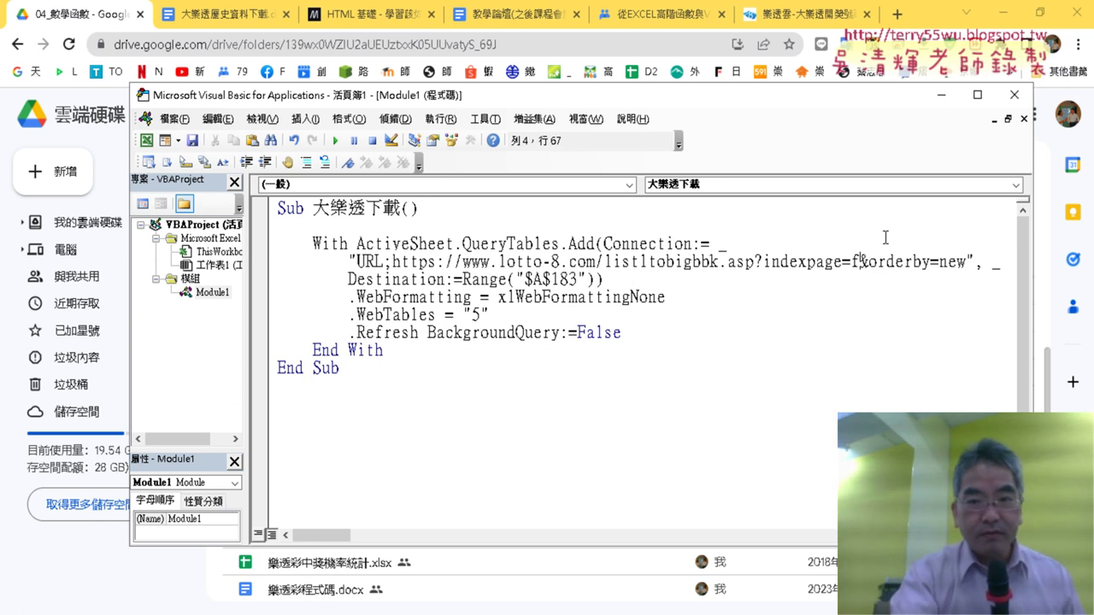
key(ctrl+z)
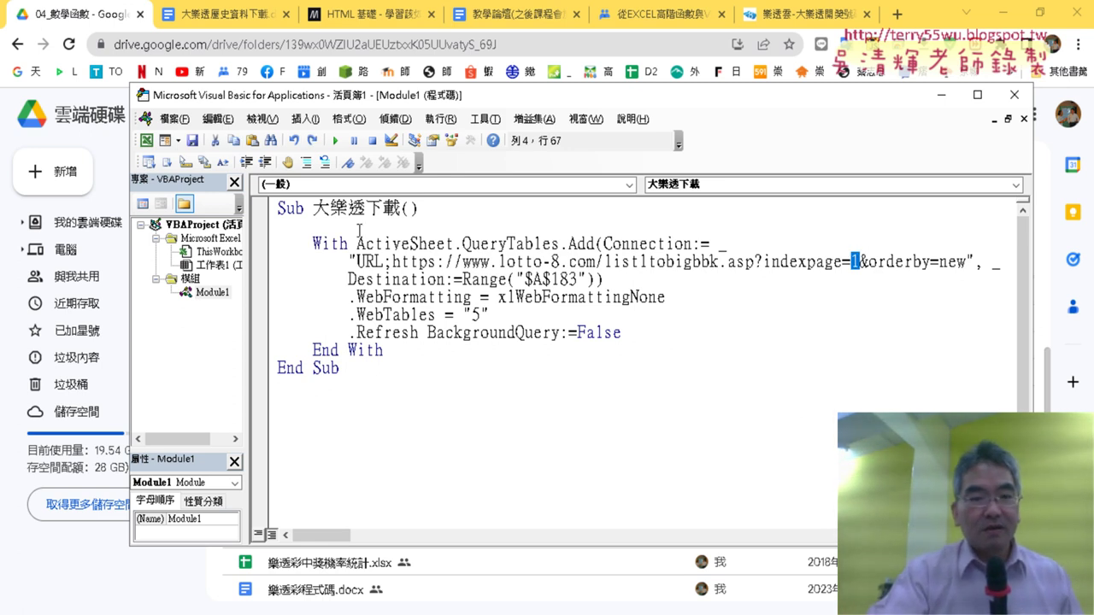
click(359, 229)
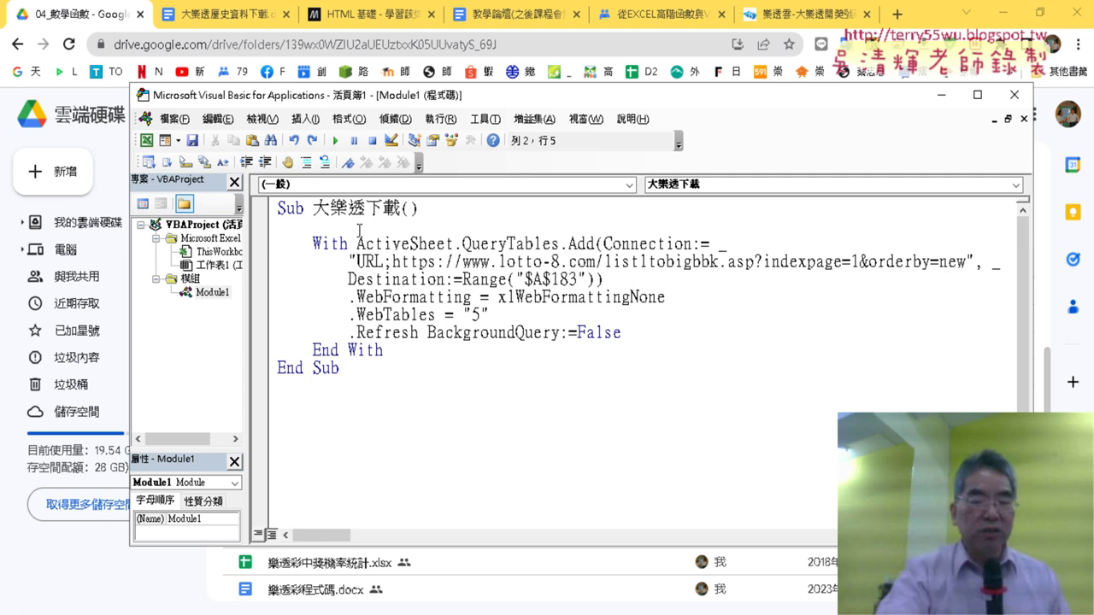
text(for i=1 to 7)
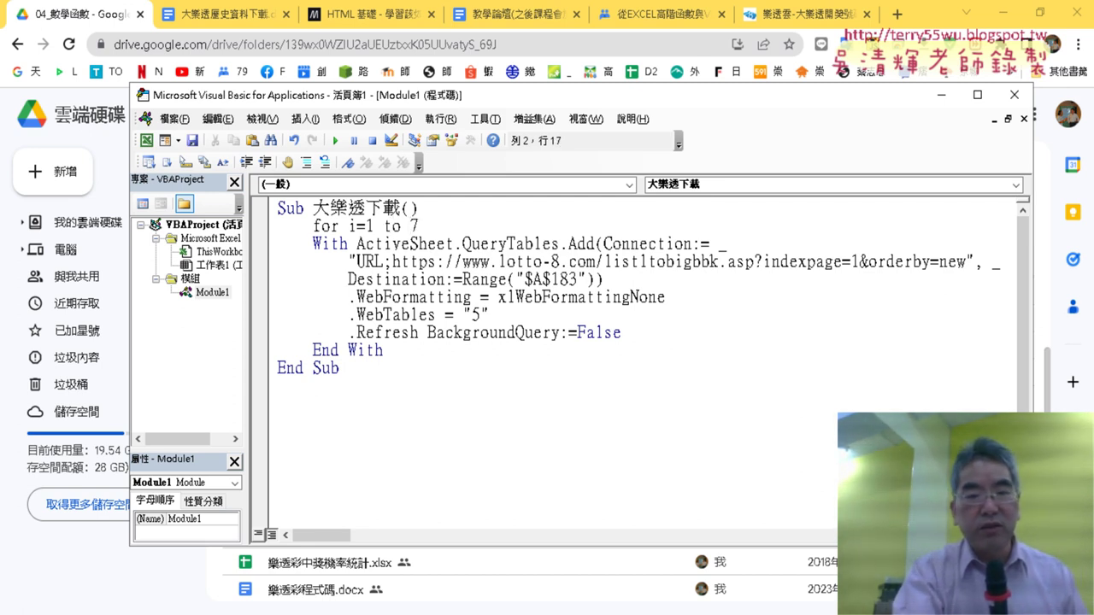
text( 0)
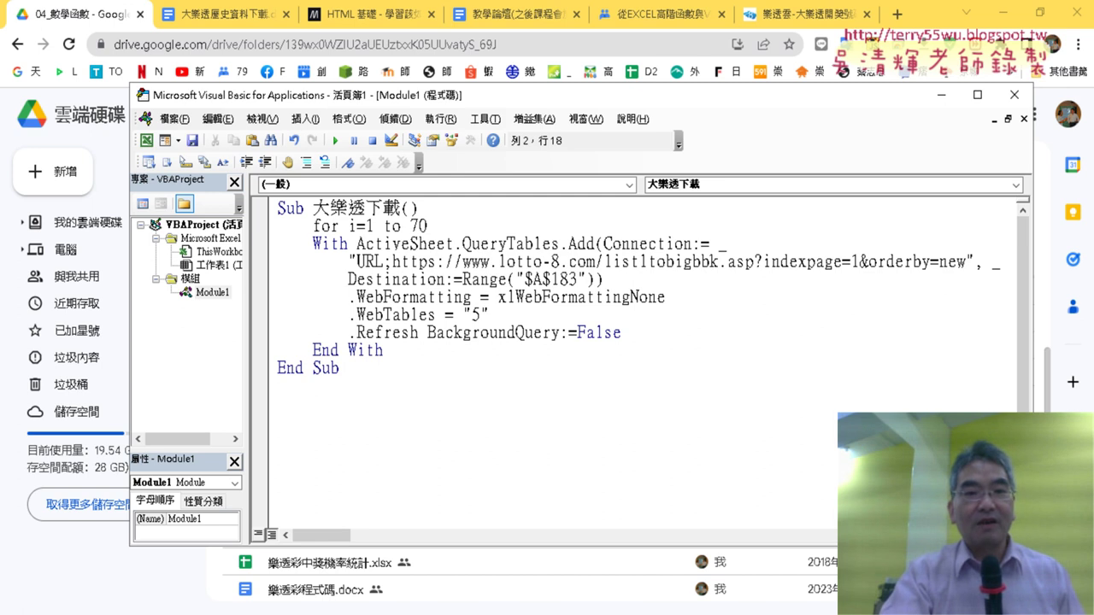
key(Return)
key(Return)
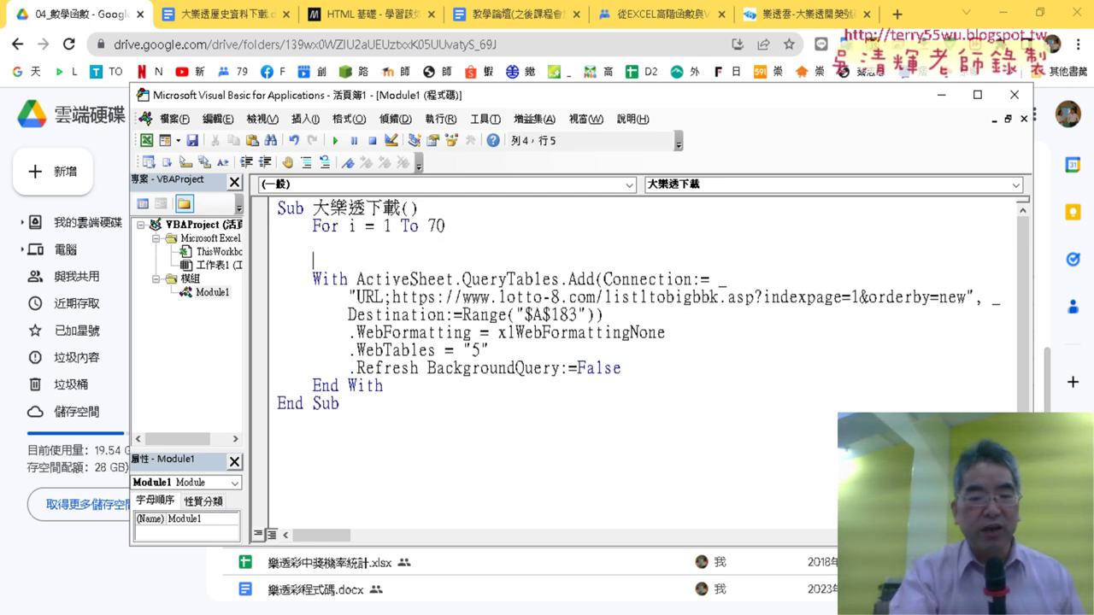
text(next)
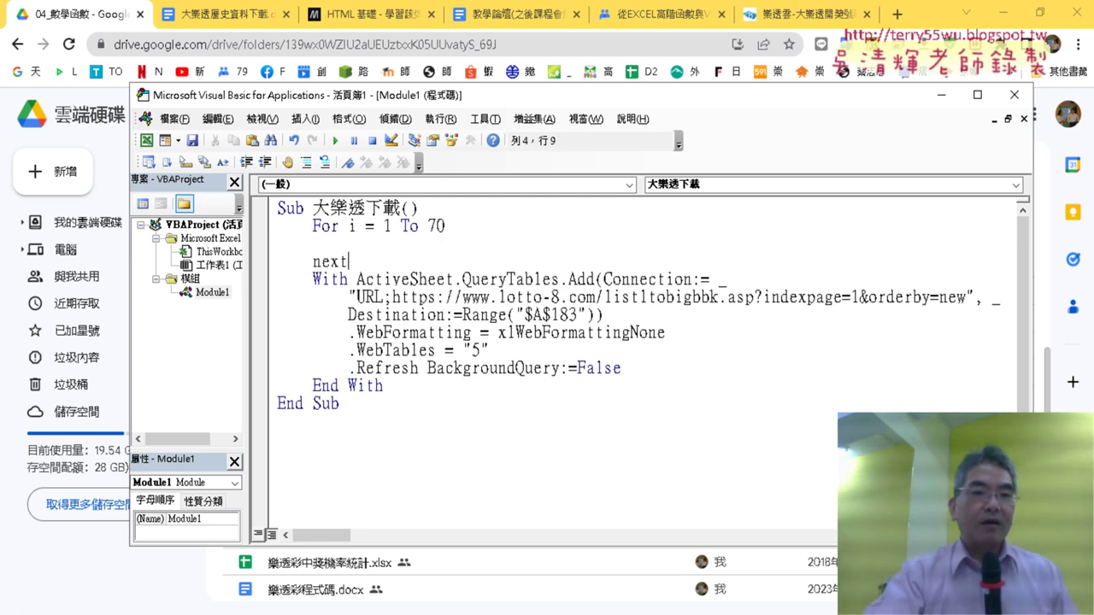
click(403, 334)
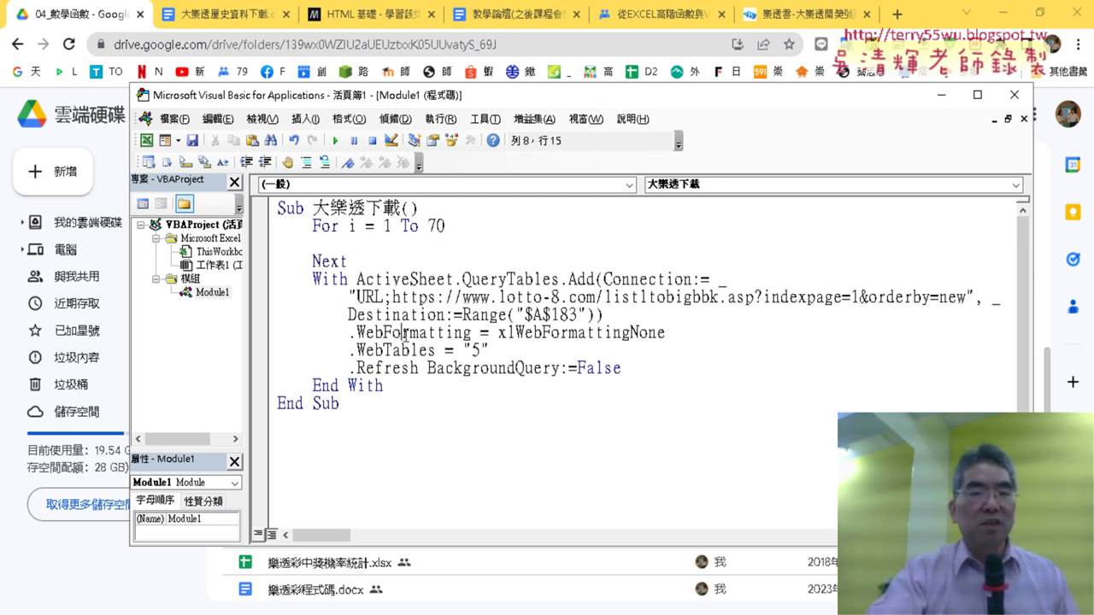
drag(348, 261, 278, 226)
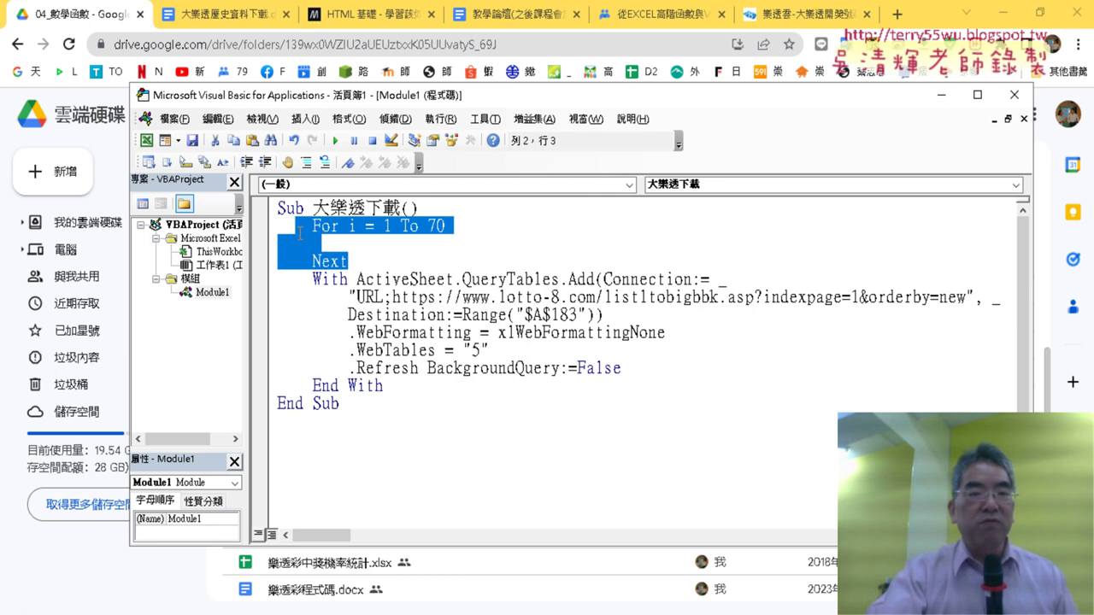
- Move the With … End With query block between the For and Next lines
click(353, 226)
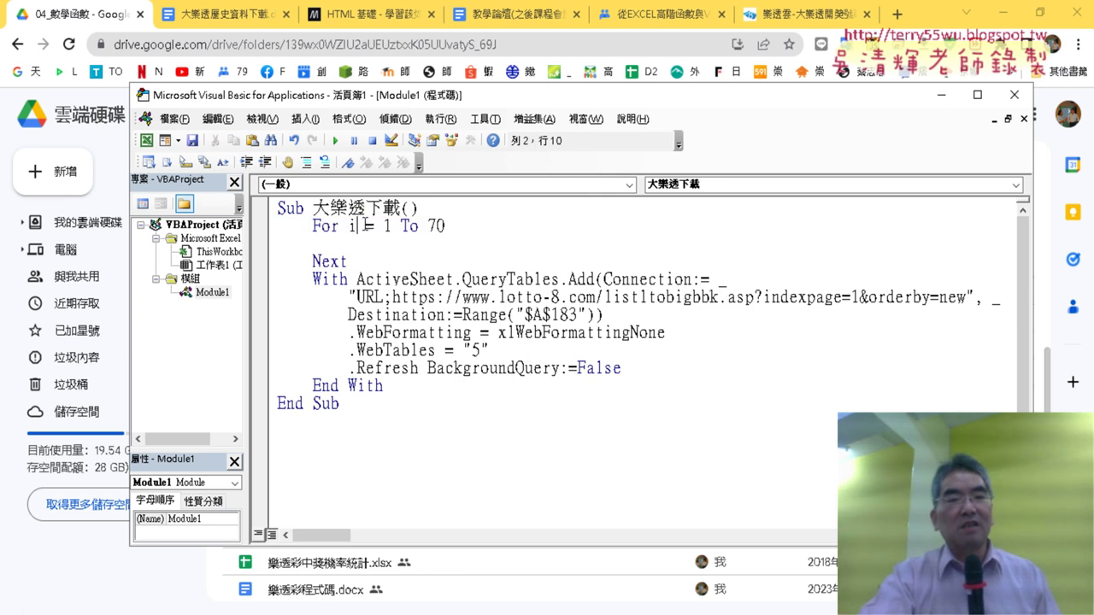
double_click(352, 226)
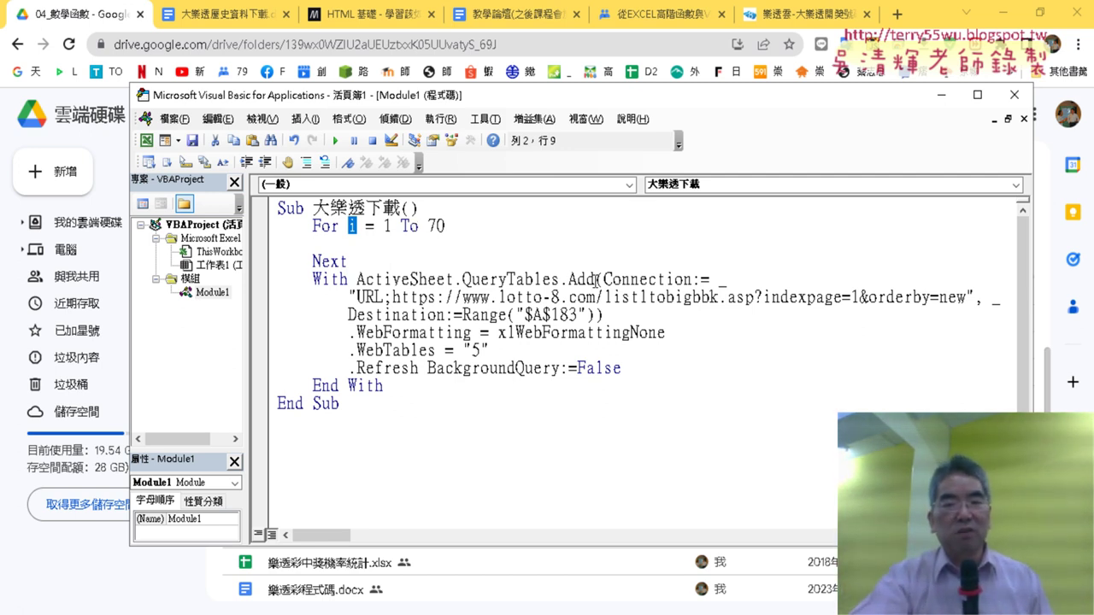
double_click(856, 297)
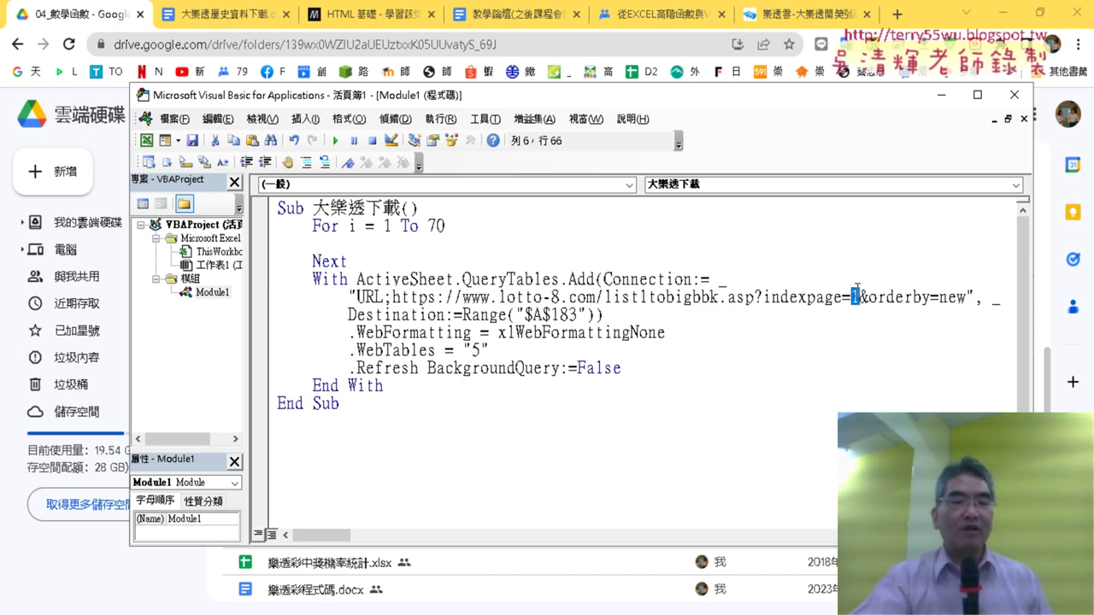
drag(380, 380, 263, 278)
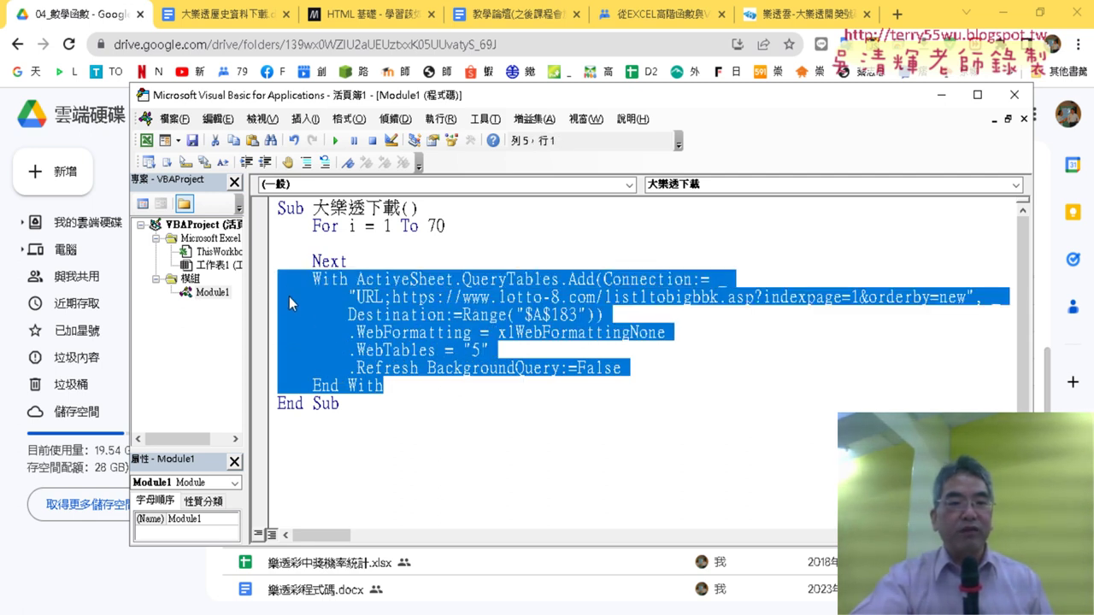
drag(289, 297, 278, 245)
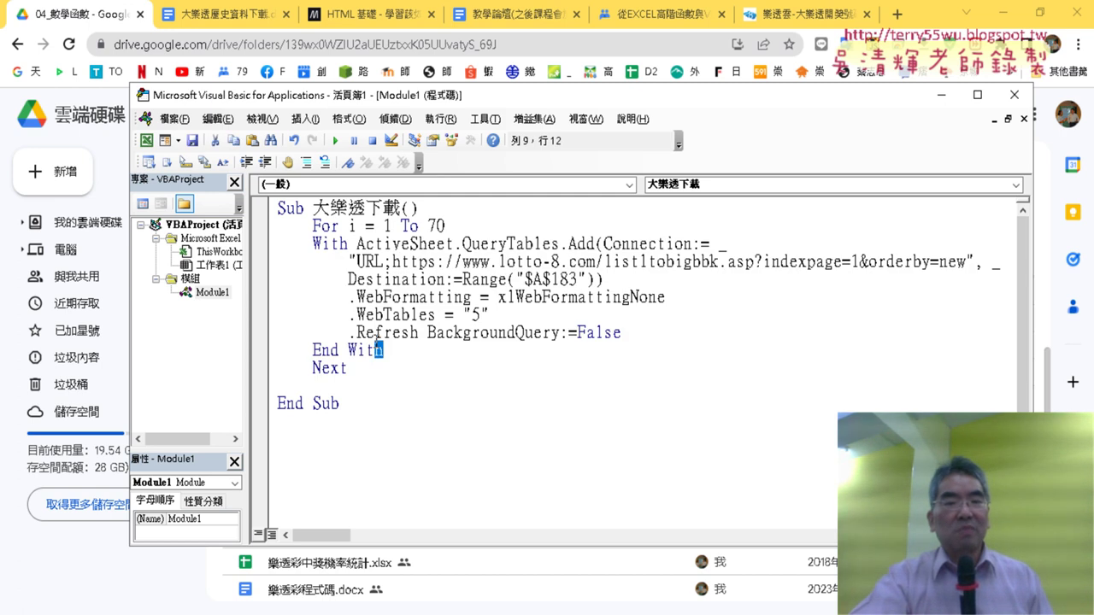
- Indent the moved With block one level under For i = 1 To 70
drag(385, 351, 278, 247)
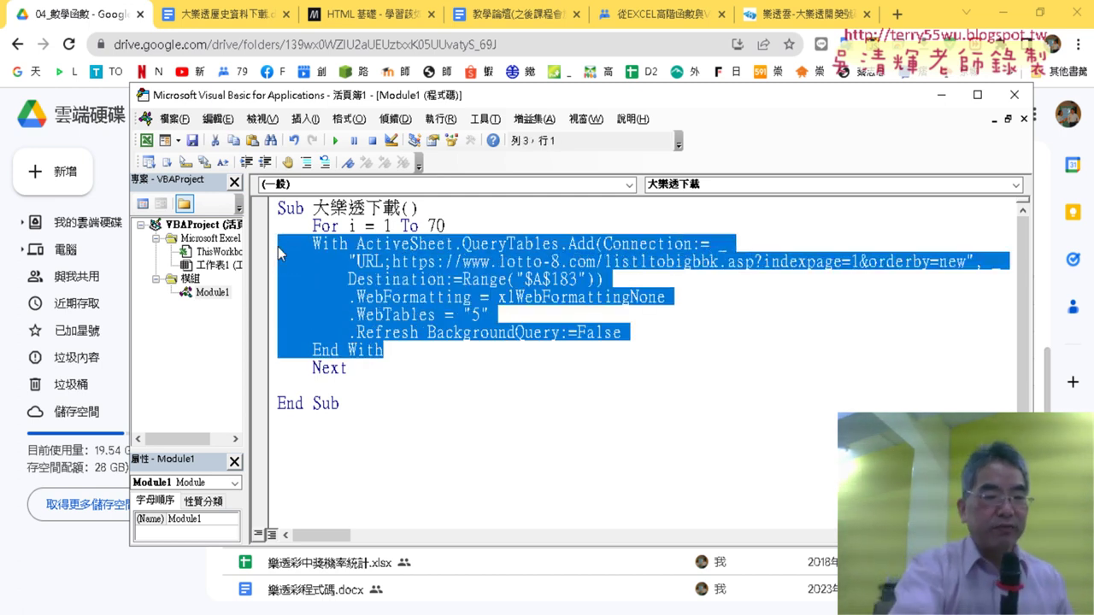
key(Tab)
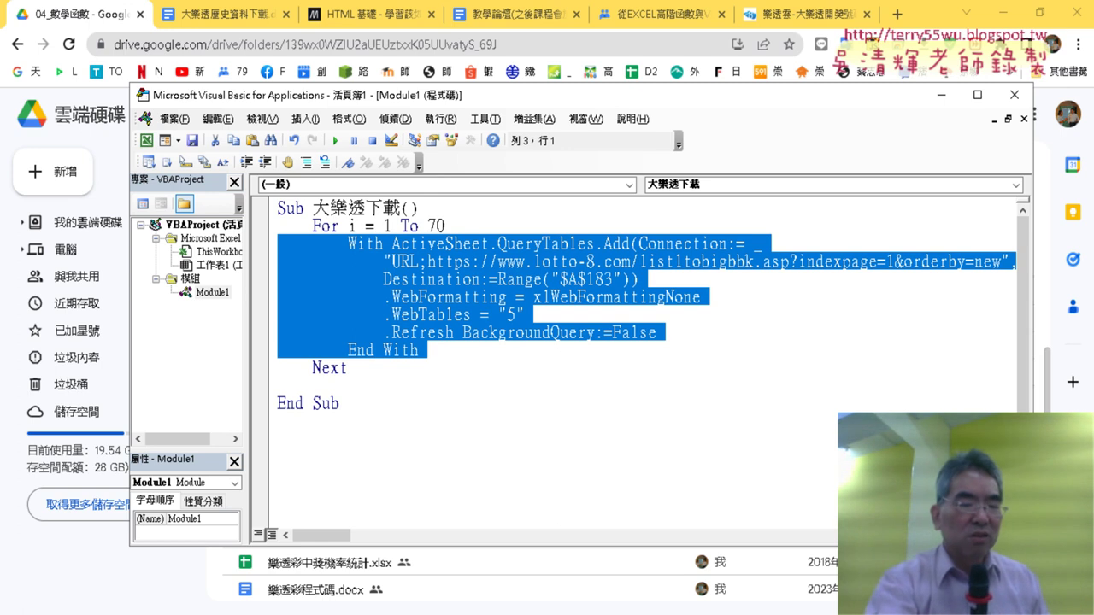
key(shift+Tab)
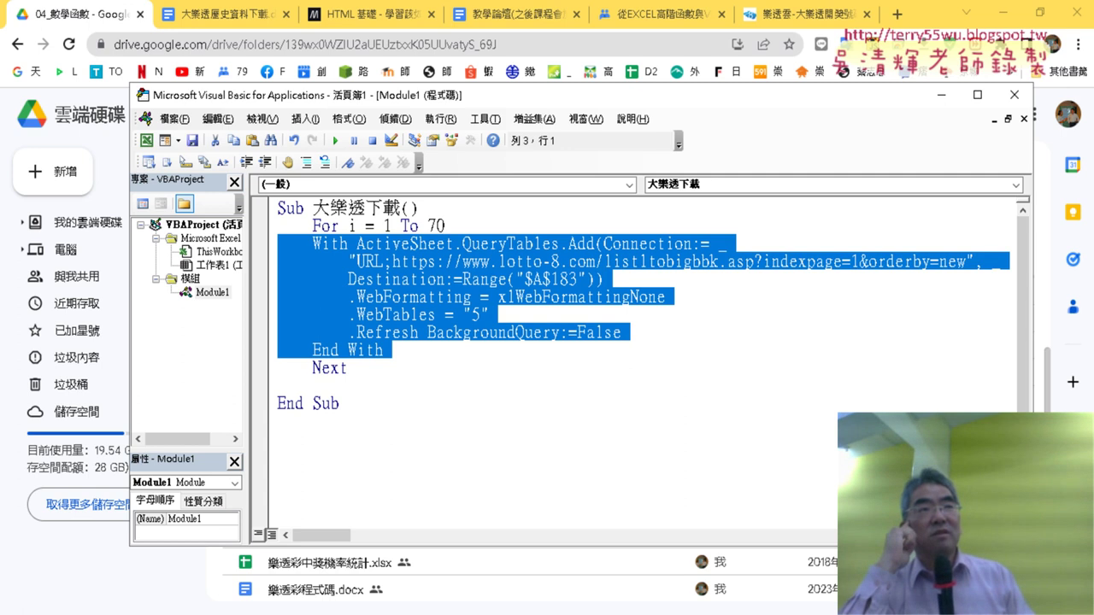
key(Tab)
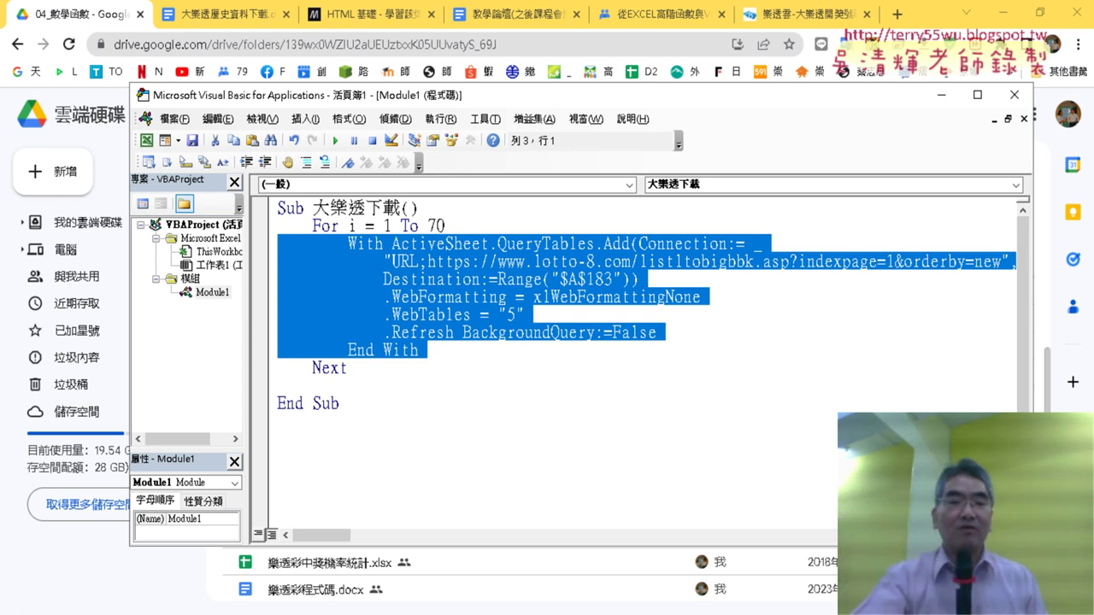
click(359, 385)
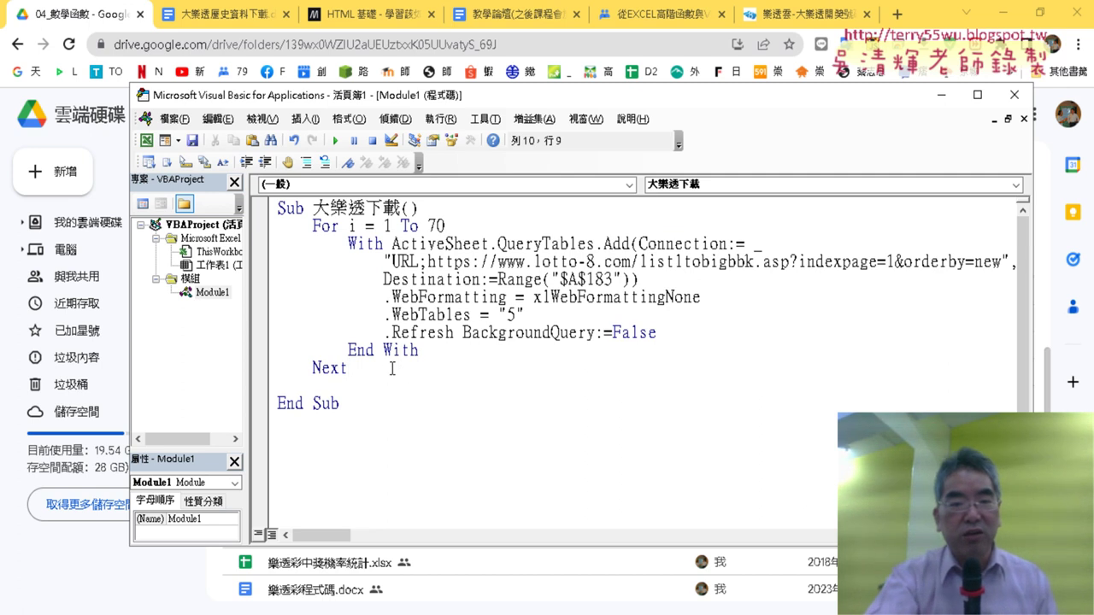
- Delete the blank line above End Sub, then widen the editor to show the URL's page number
key(BackSpace)
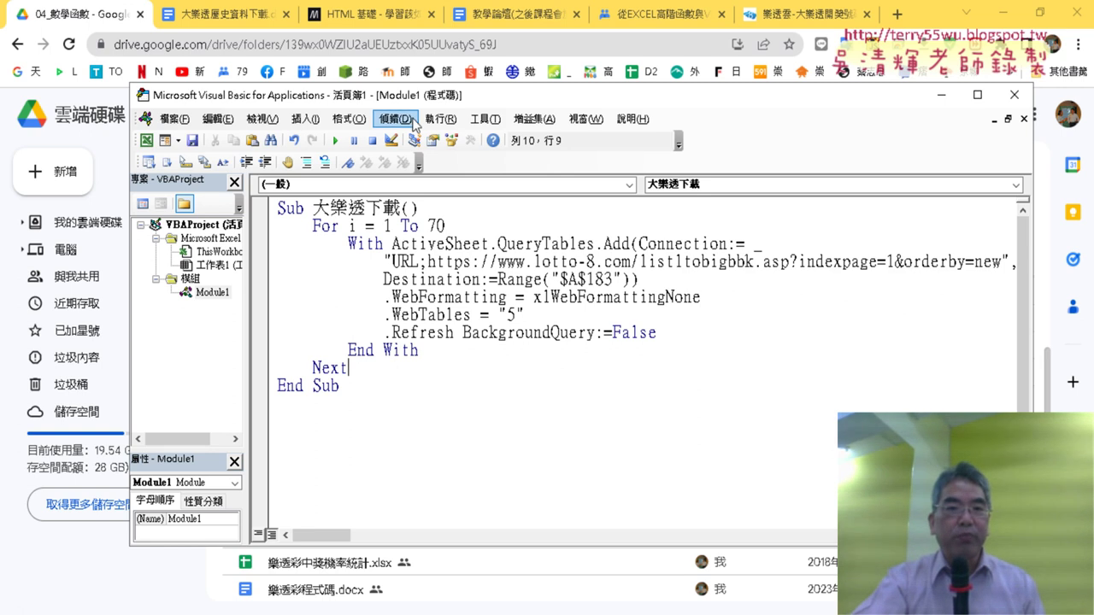
drag(420, 101, 292, 90)
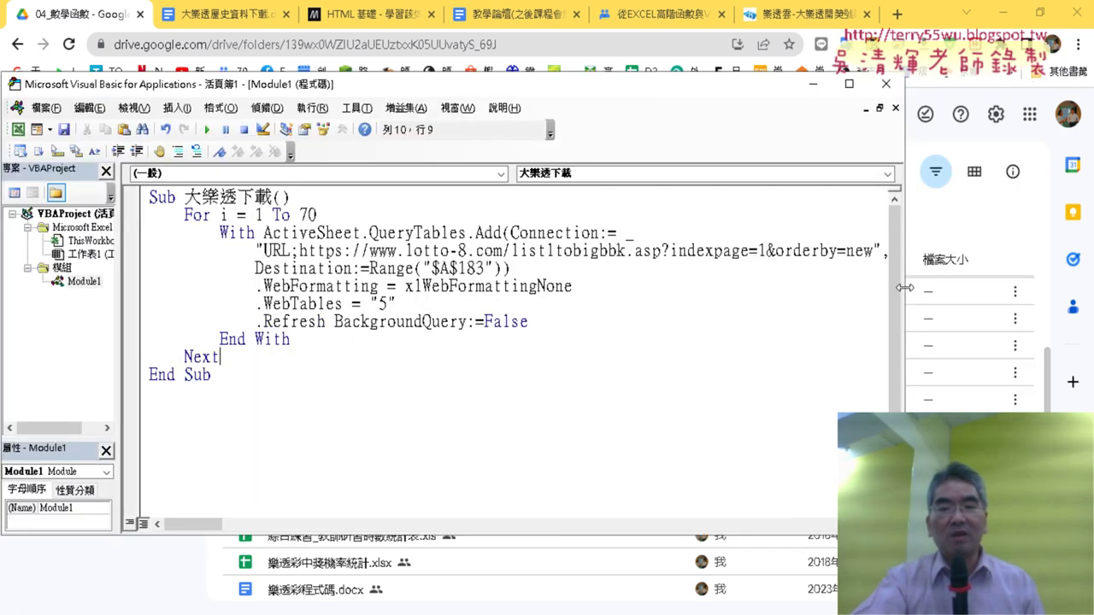
drag(907, 288, 950, 288)
drag(770, 251, 758, 250)
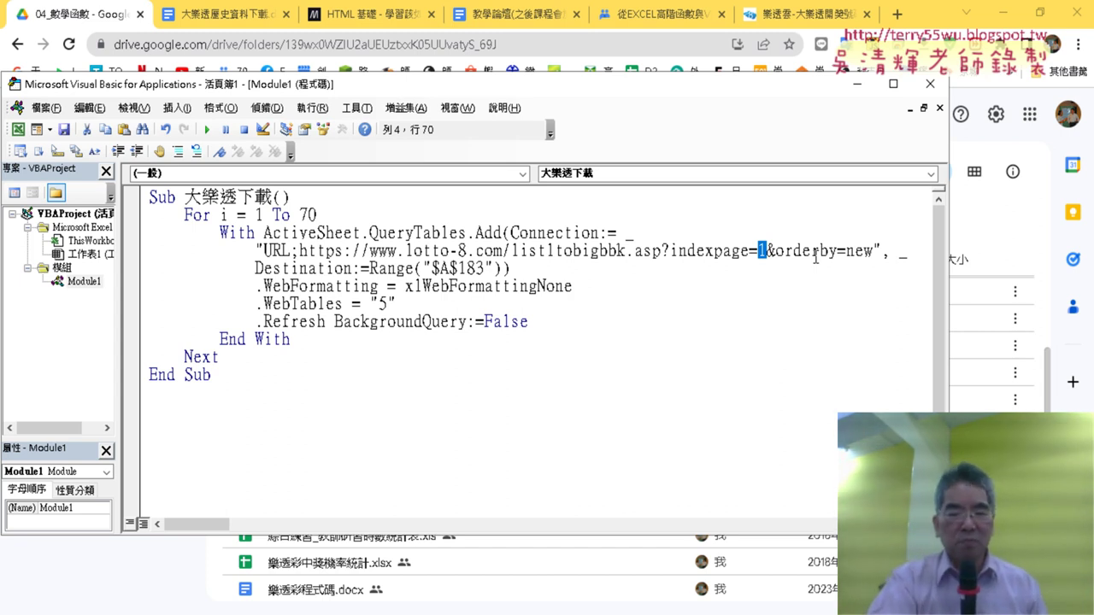
- Replace the 1 after indexpage= with " & i & " so the URL uses the loop counter
text(")
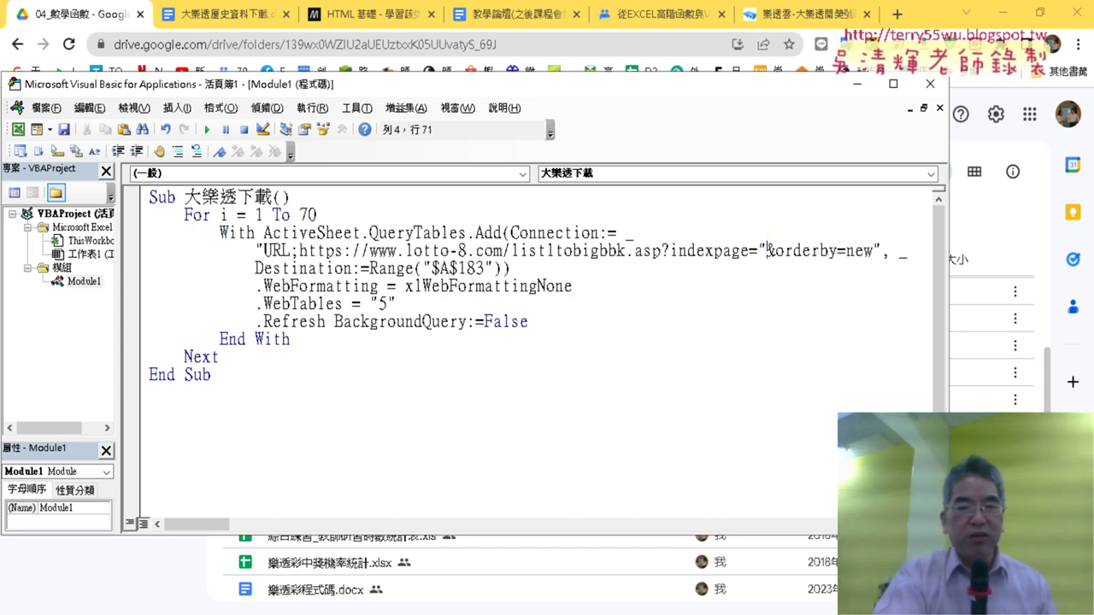
text(")
key(Left)
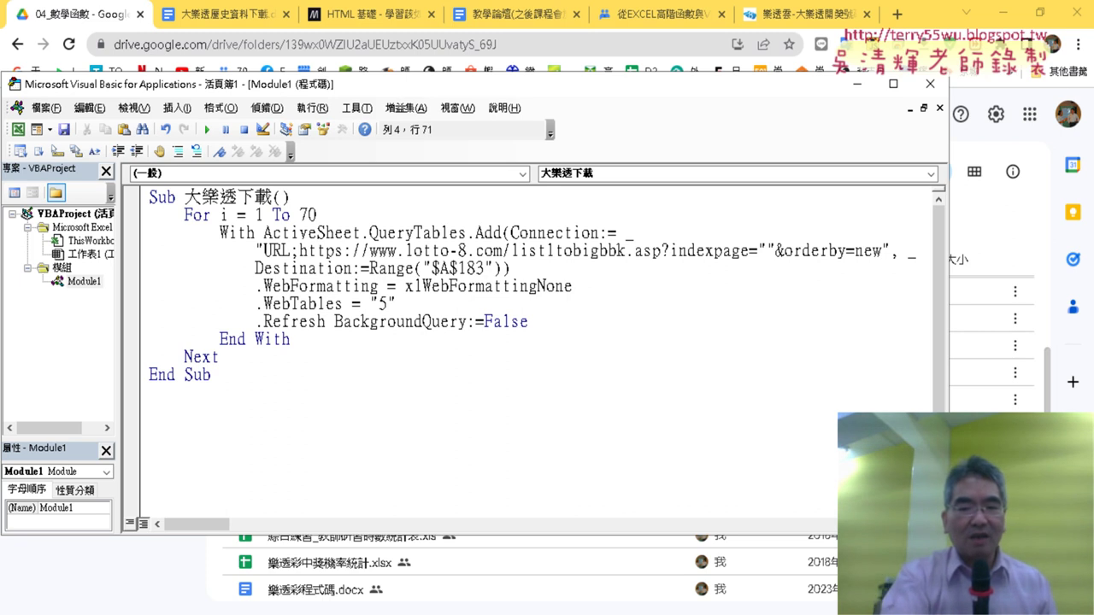
text(&&)
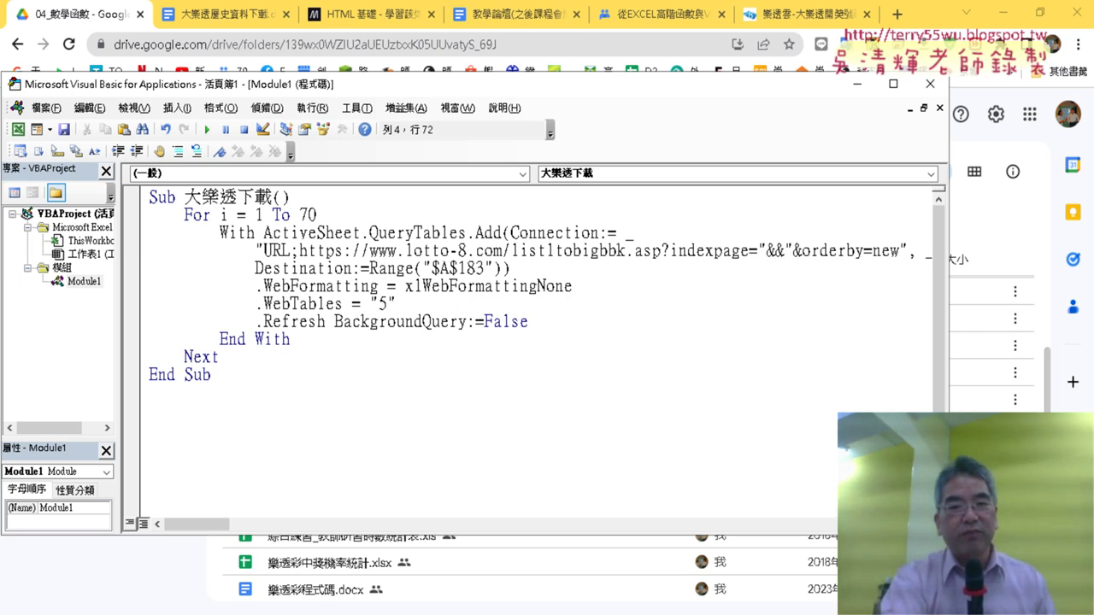
text(i)
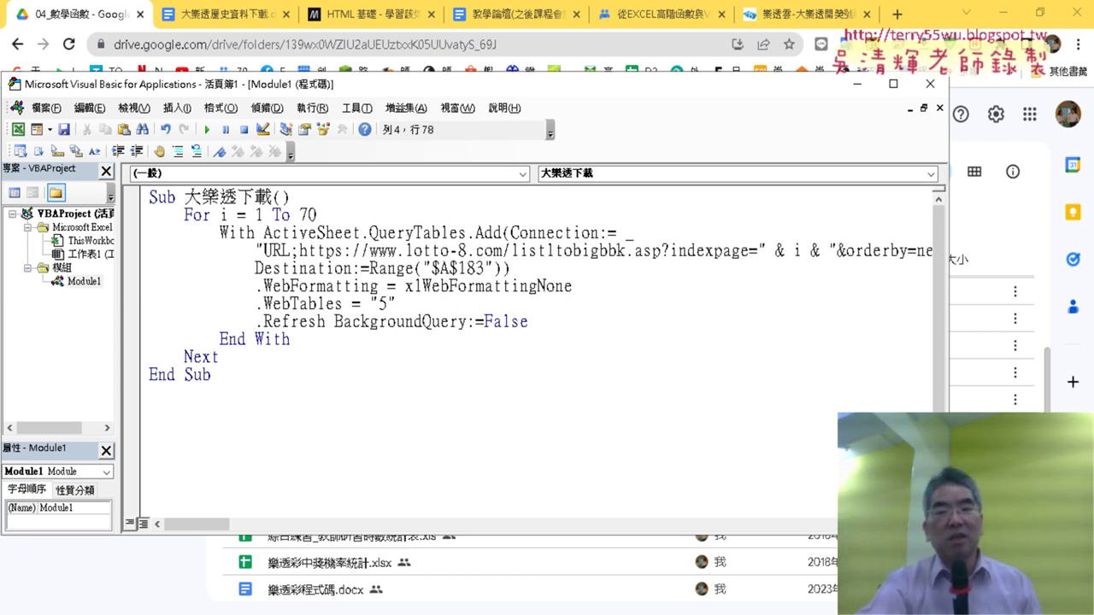
double_click(780, 254)
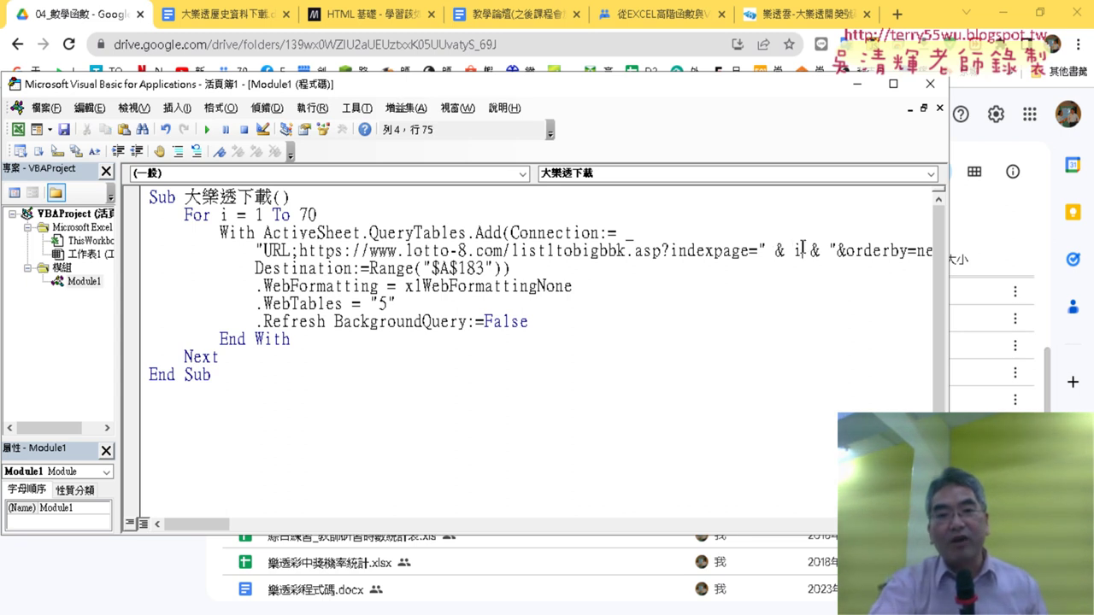
double_click(798, 250)
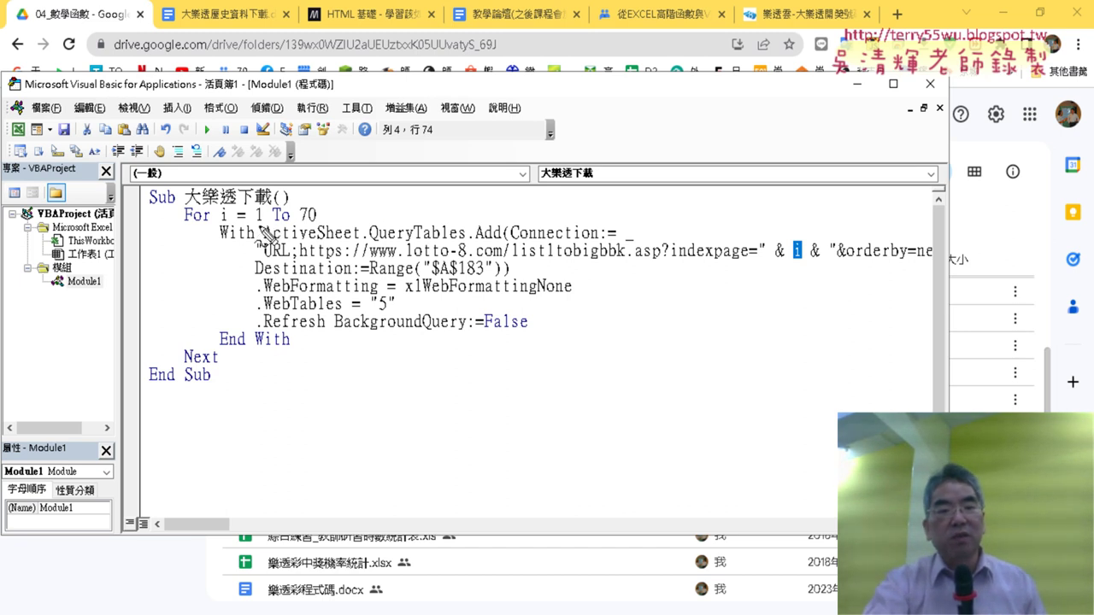
drag(256, 221, 272, 222)
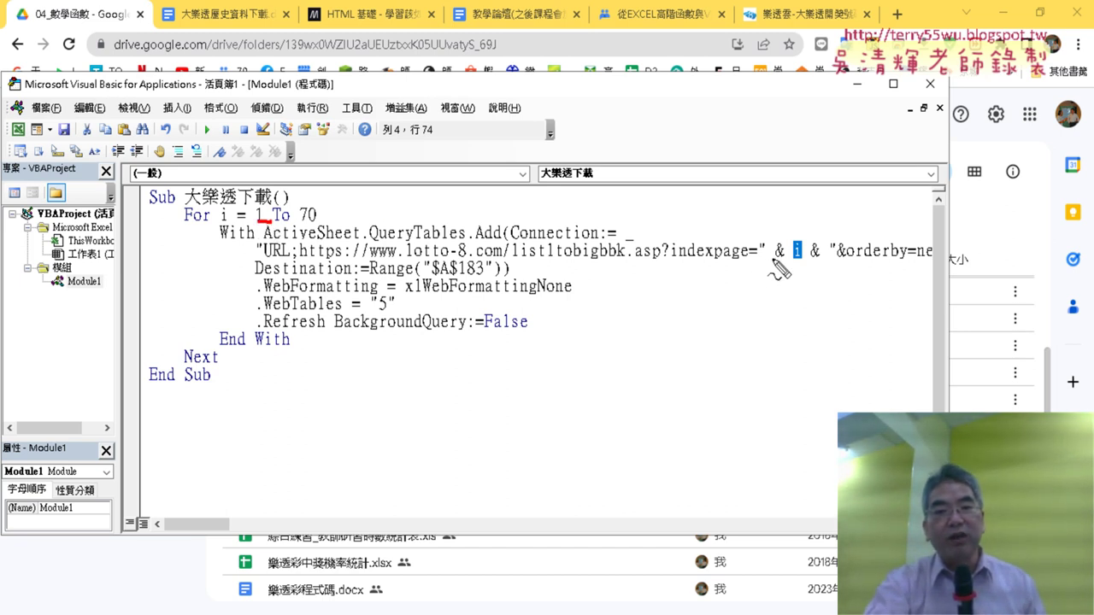
drag(774, 265, 821, 257)
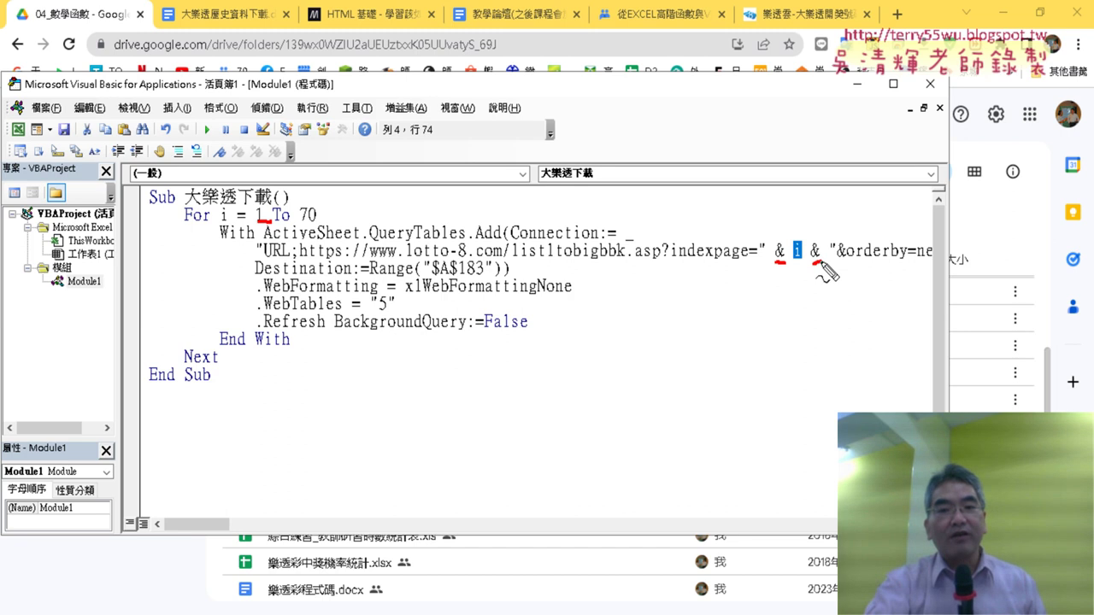
mouse_move(685, 139)
mouse_down()
mouse_move(689, 178)
mouse_move(779, 149)
mouse_move(795, 198)
mouse_up()
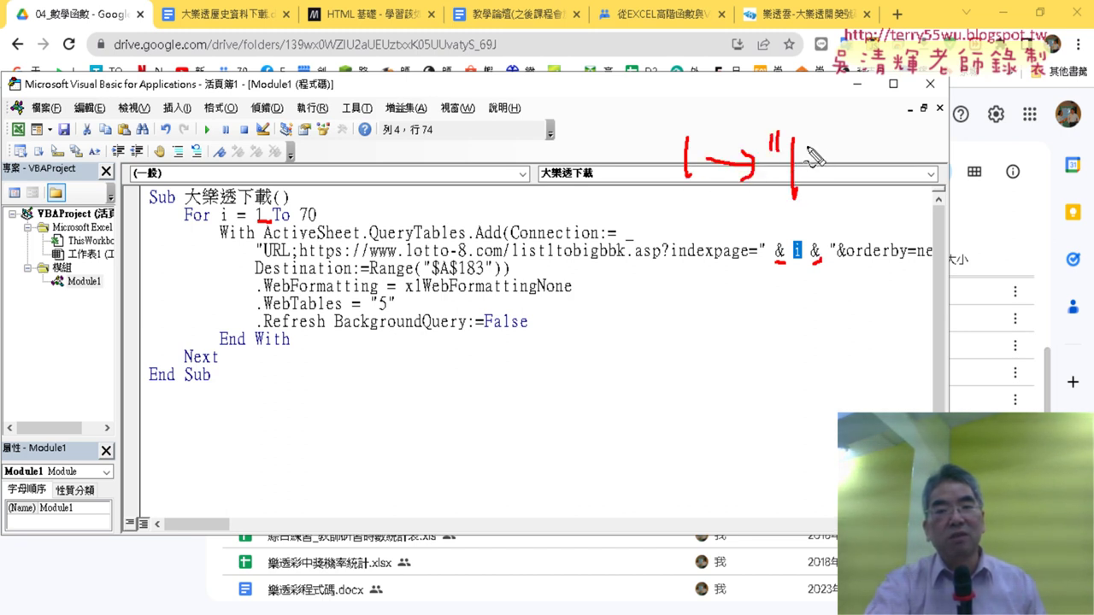
drag(808, 137, 821, 157)
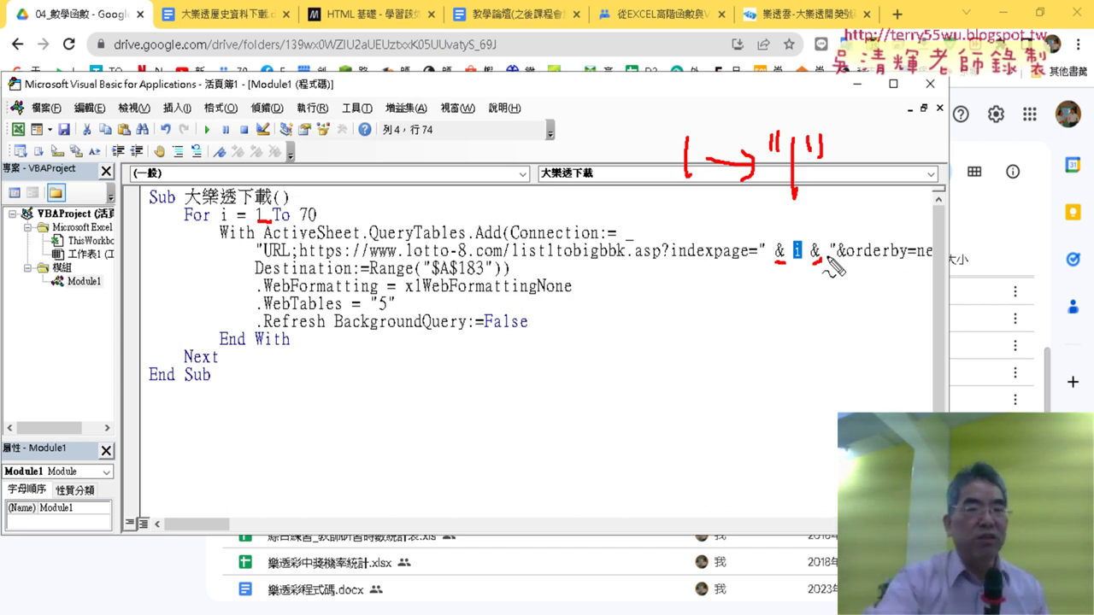
key(Escape)
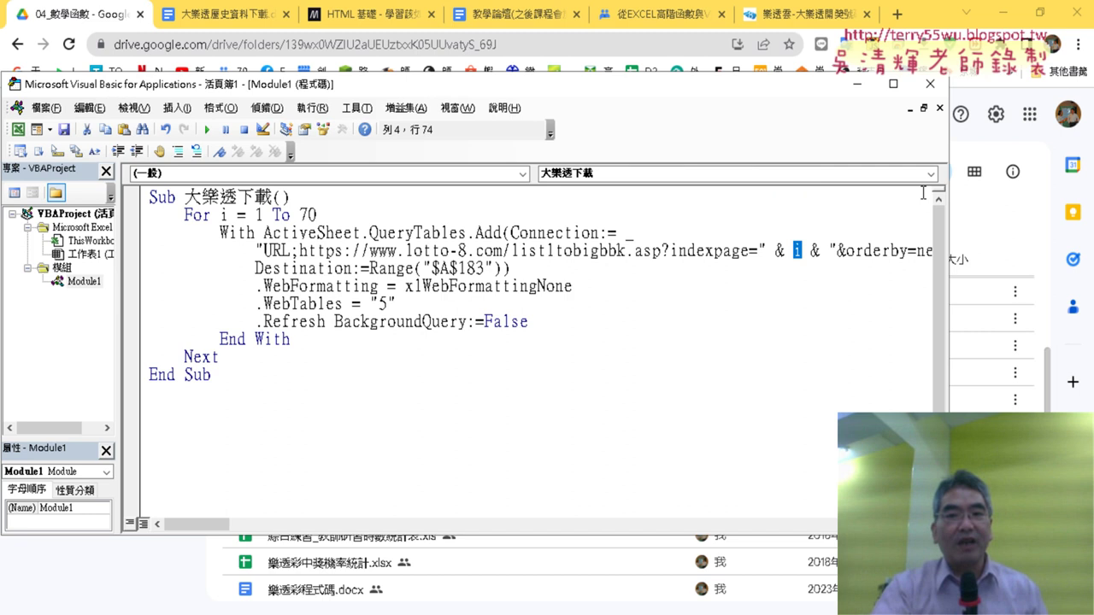
- Add an indented Cells.Clear line directly after Sub 大樂透下載()
click(1002, 14)
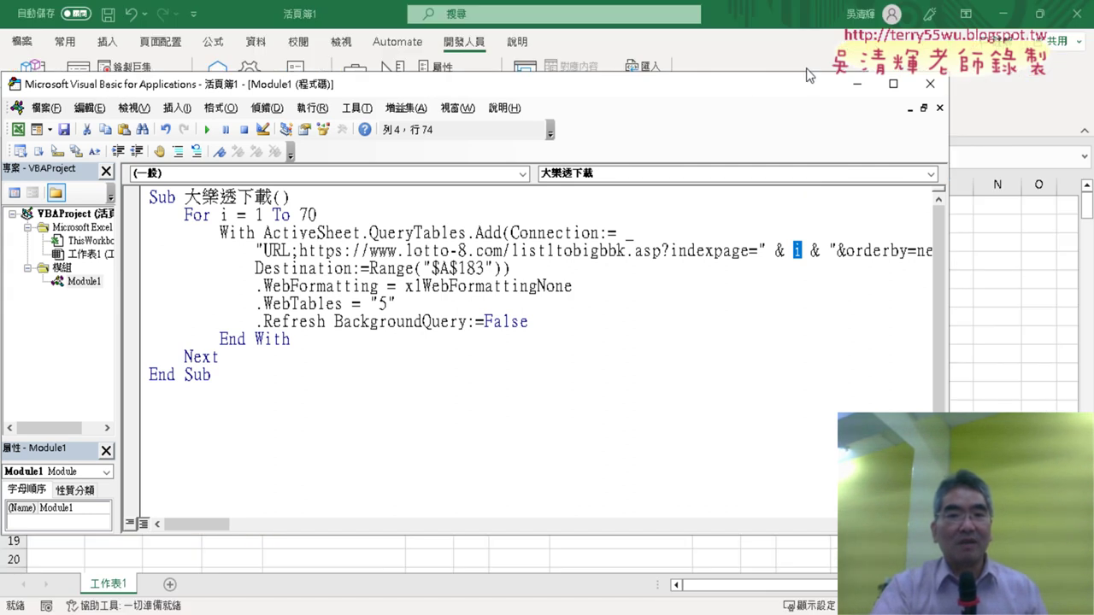
drag(746, 86, 900, 115)
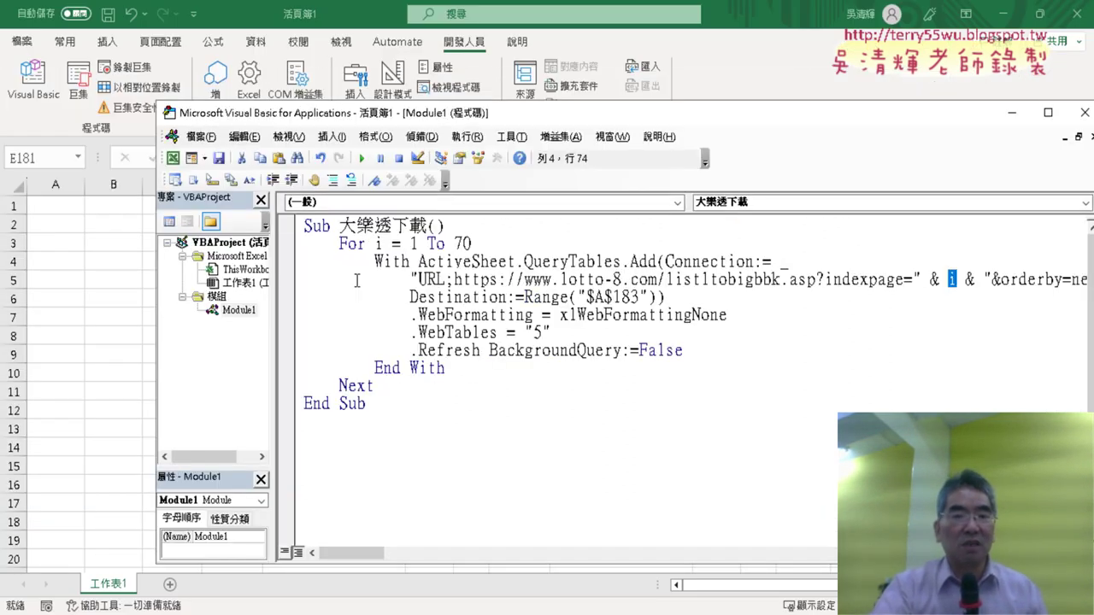
click(465, 224)
key(Return)
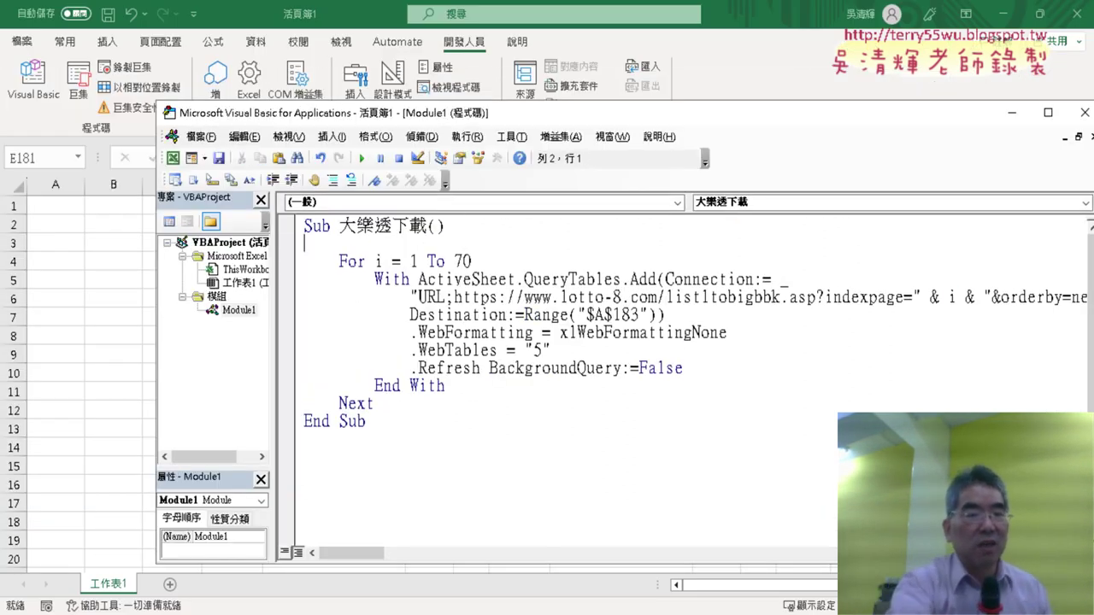
key(Tab)
text(ce)
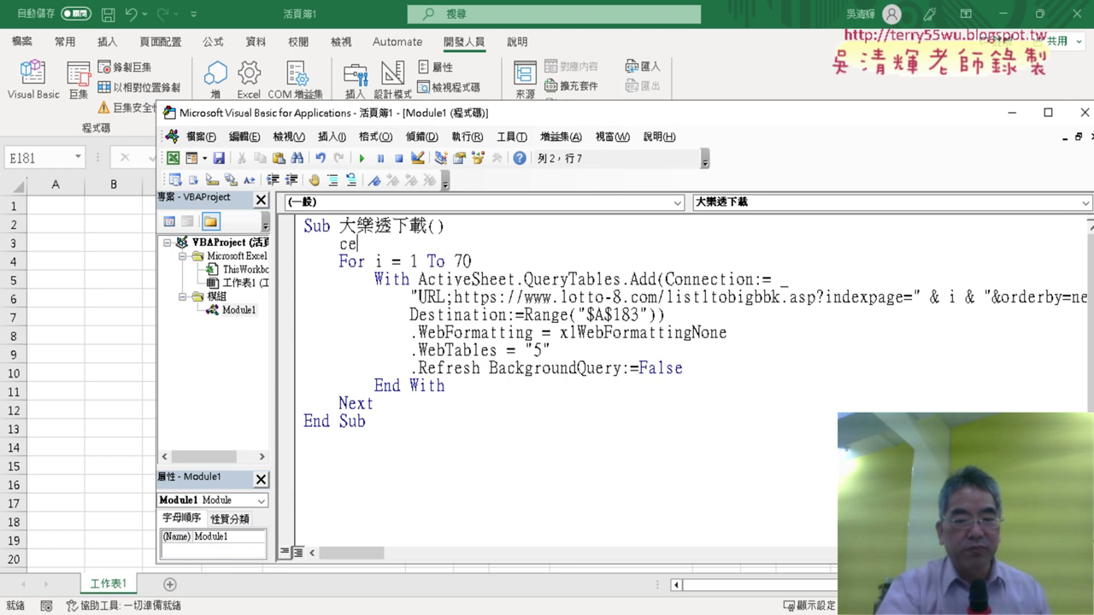
text(lls)
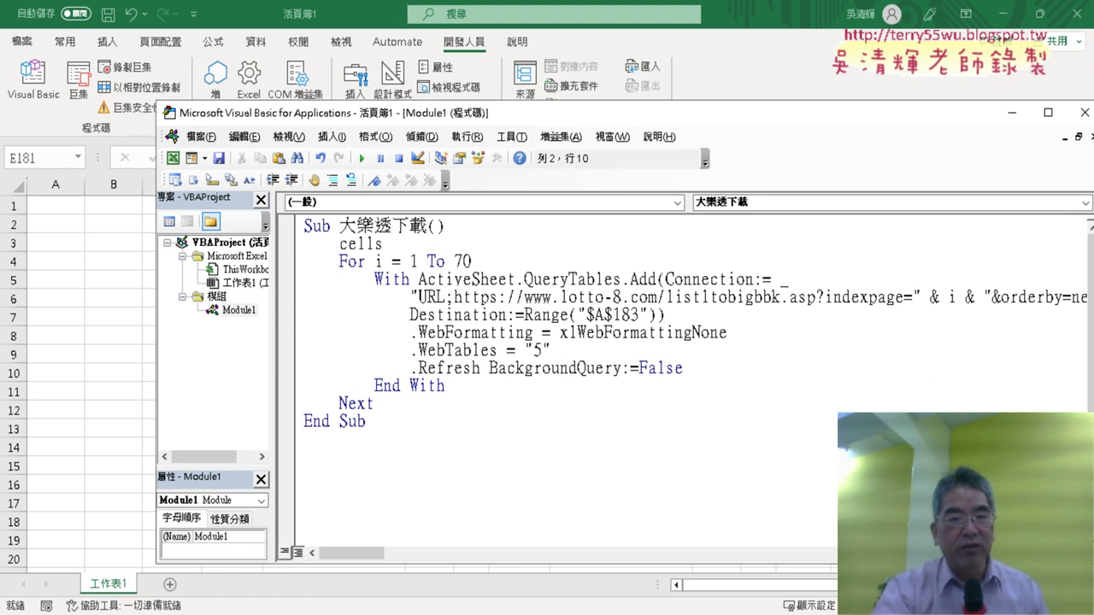
text(.ce)
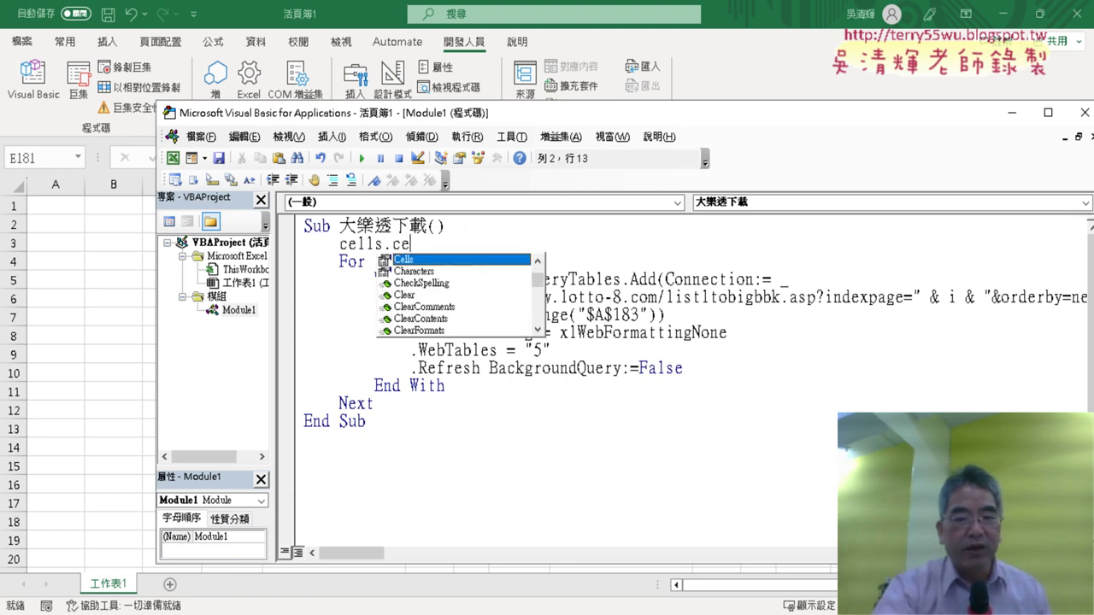
key(BackSpace)
text(l)
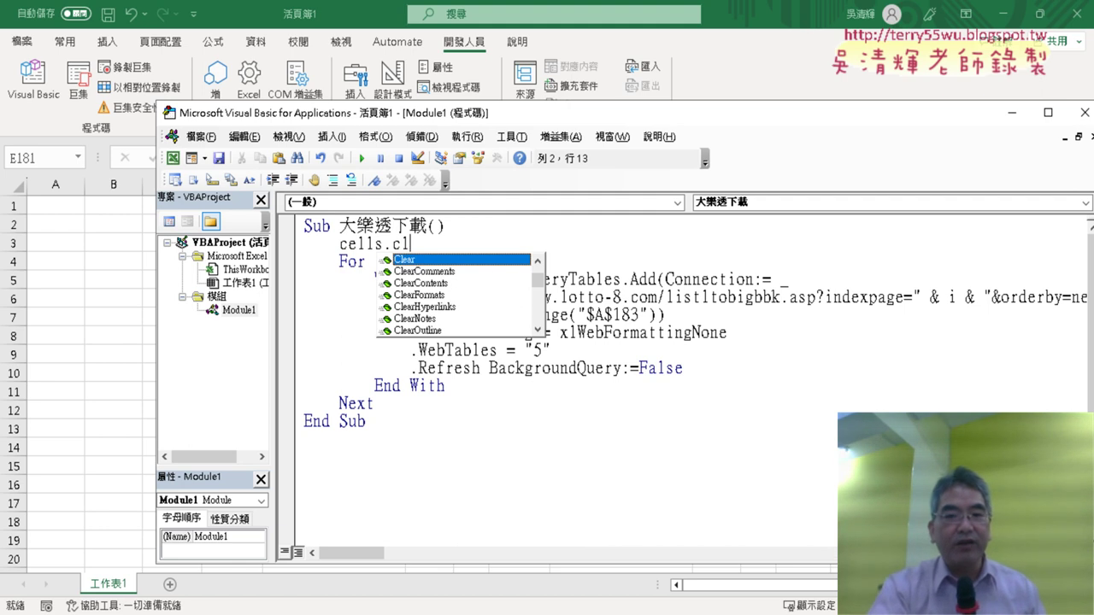
key(space)
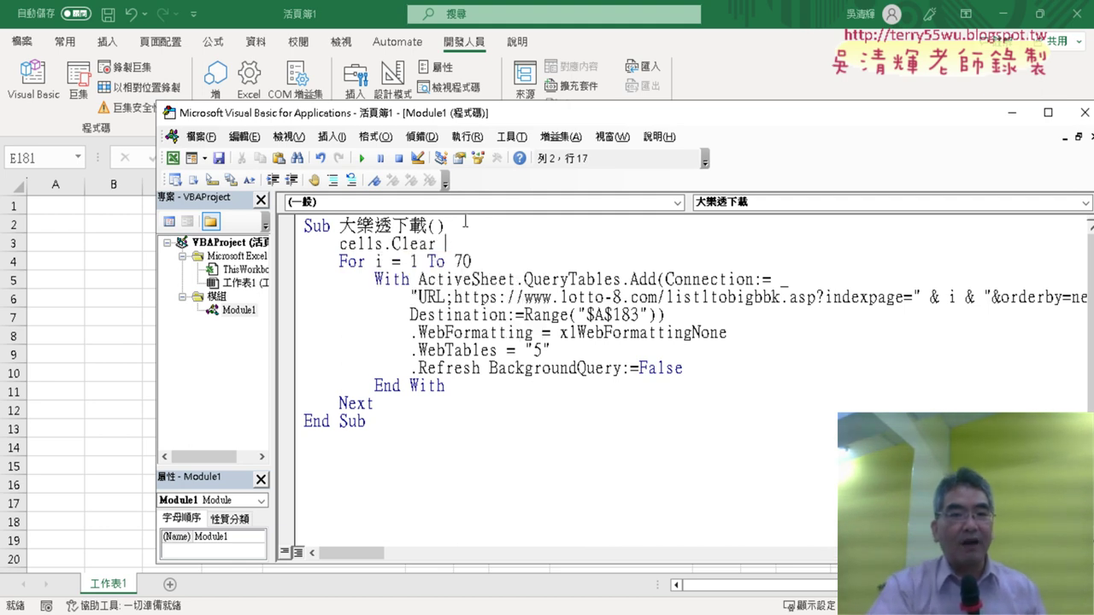
click(479, 364)
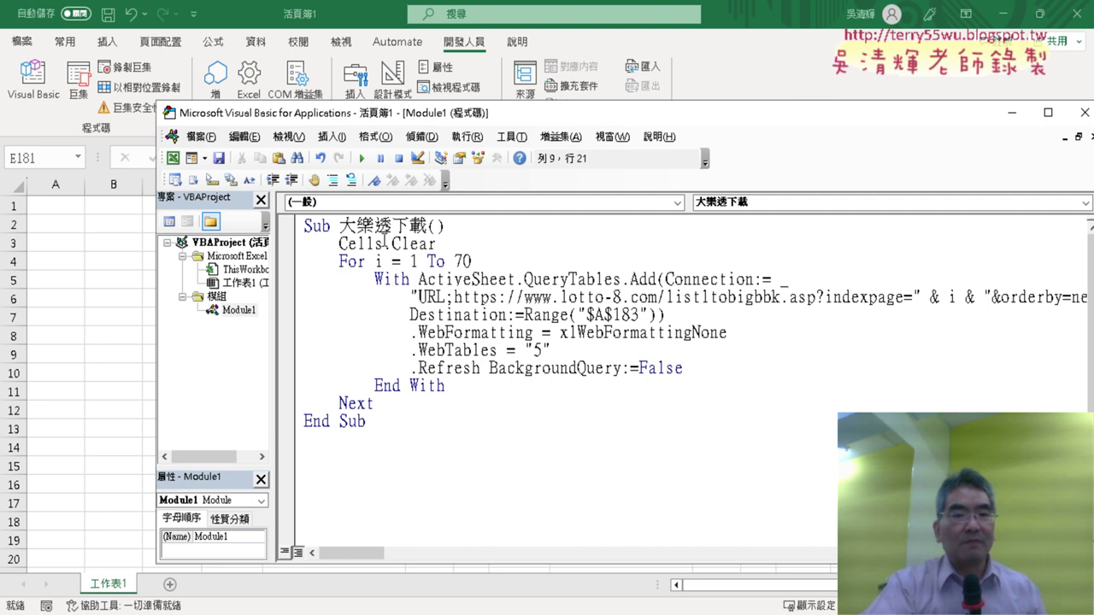
- Illustrate what Cells means by selecting the whole worksheet, then highlight the Cells.Clear statement
drag(384, 242, 340, 244)
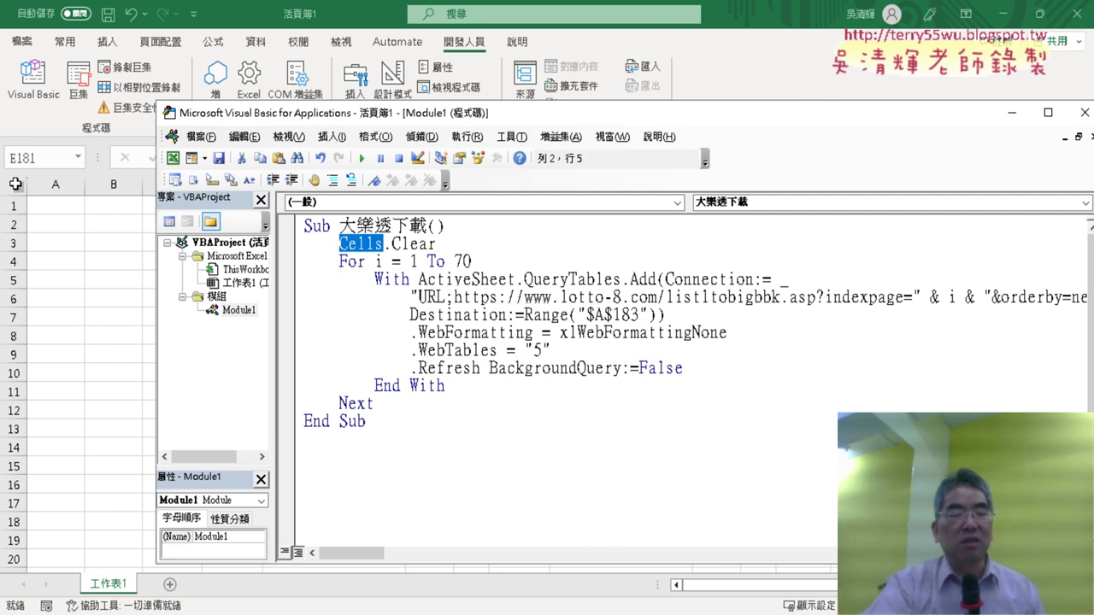
click(15, 184)
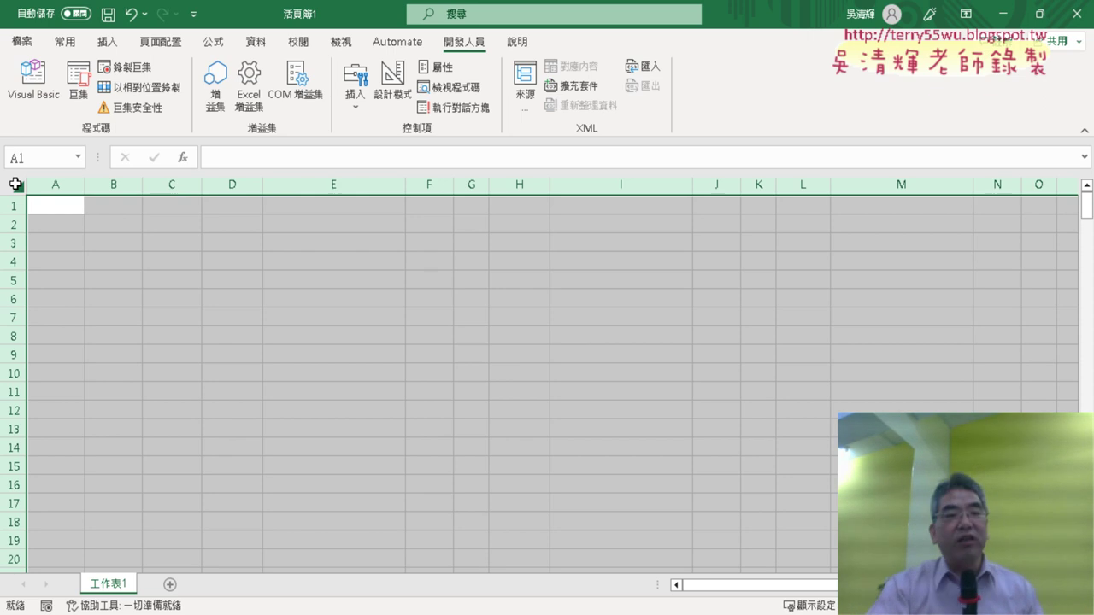
click(39, 90)
mouse_move(438, 244)
mouse_down()
mouse_move(342, 227)
mouse_move(339, 244)
mouse_up()
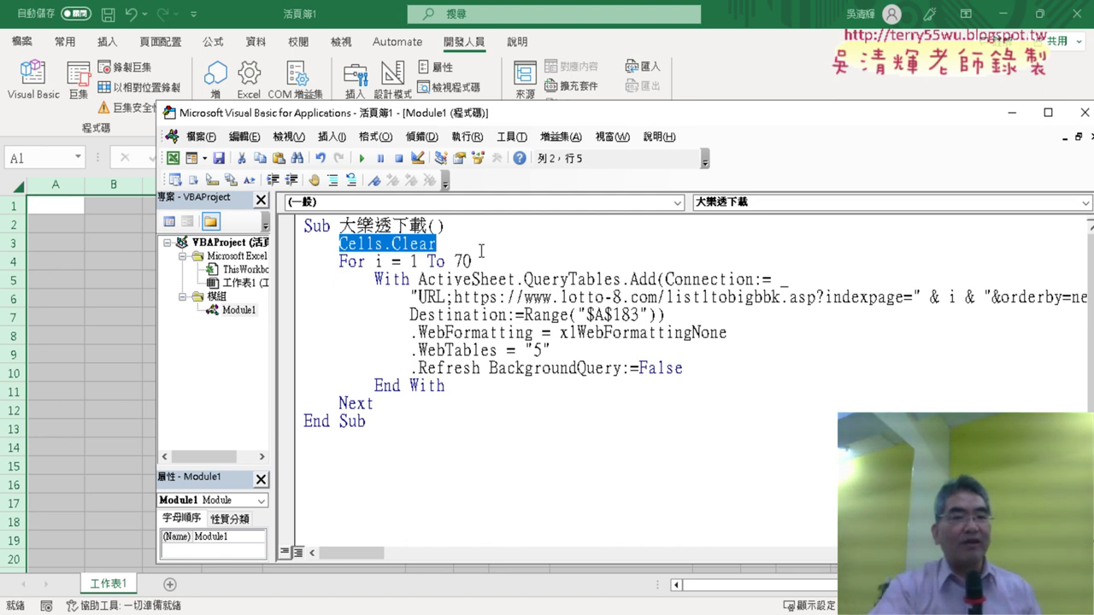
- Run the 大樂透下載 macro to download draw pages 1 to 70
click(488, 314)
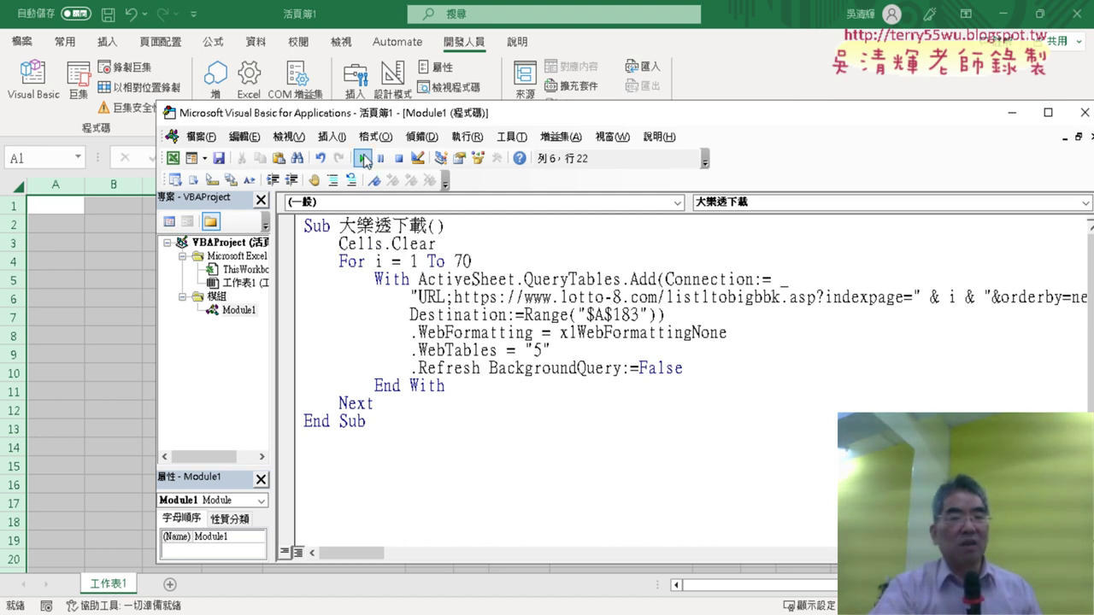
click(362, 159)
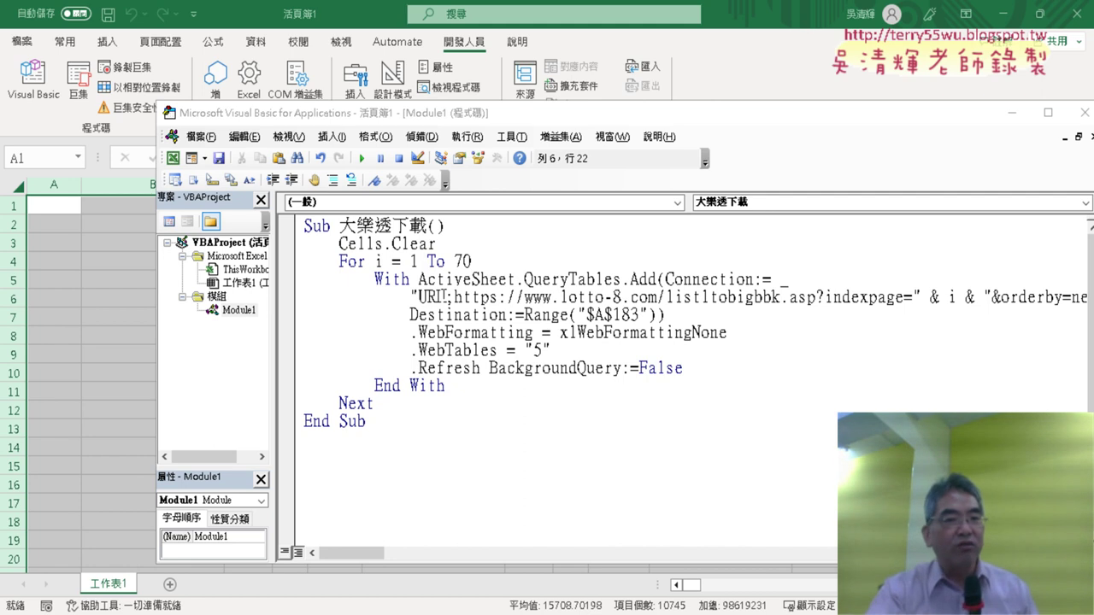
- Change the query destination from Range("$A$183") to Range("$A$1")
click(85, 317)
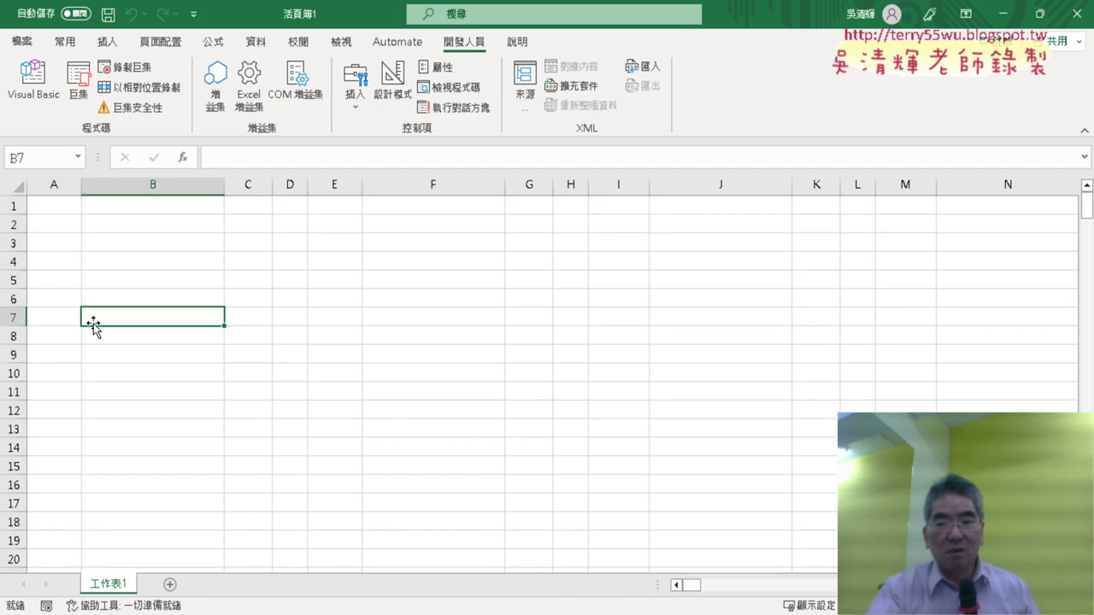
drag(1086, 209, 1082, 193)
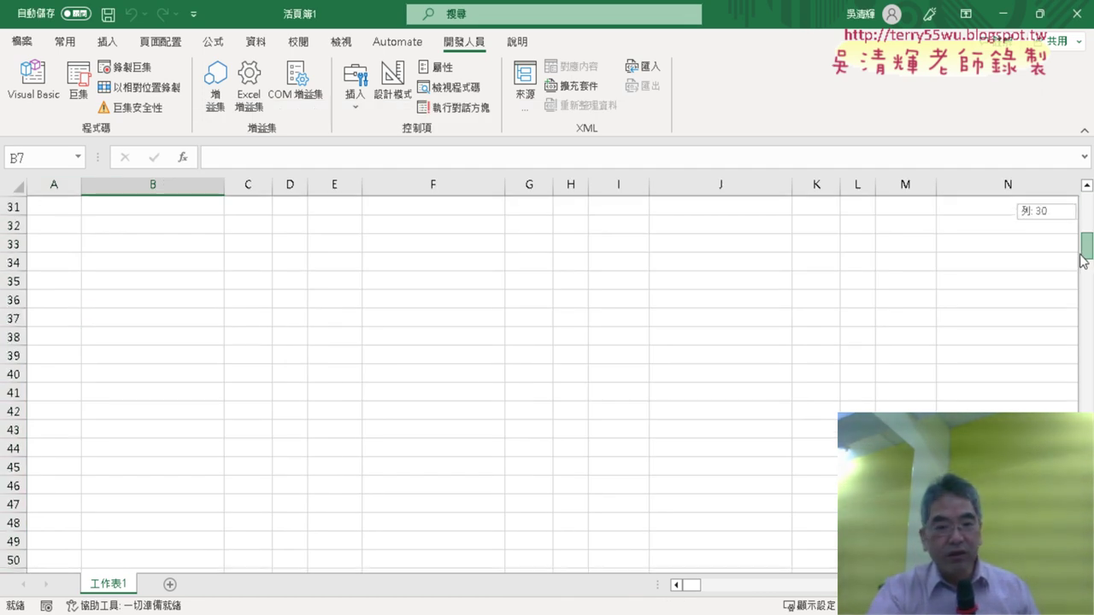
click(33, 81)
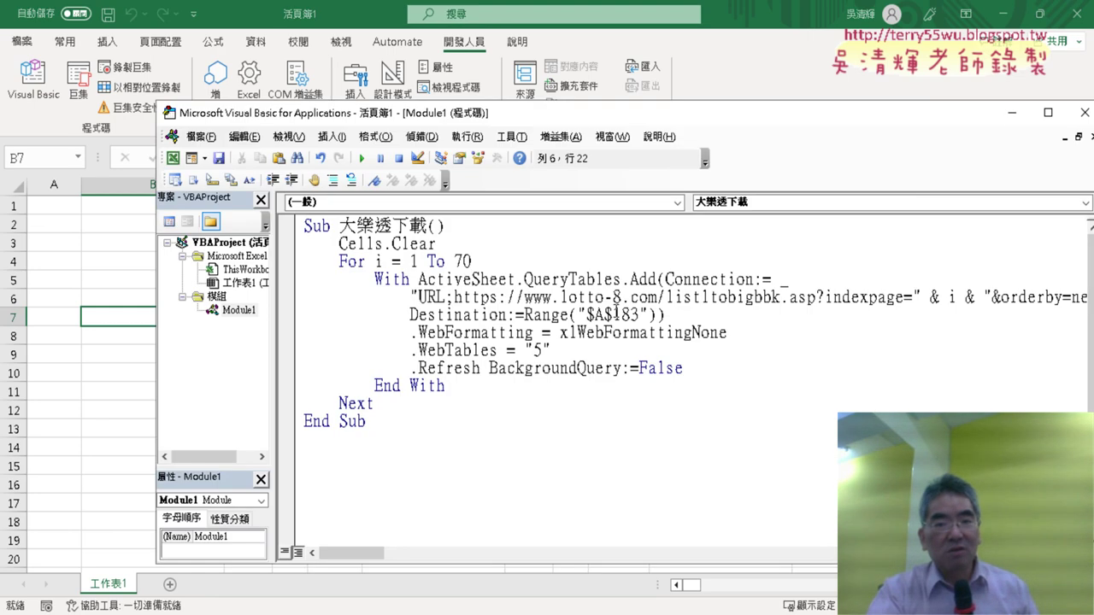
drag(612, 314, 650, 316)
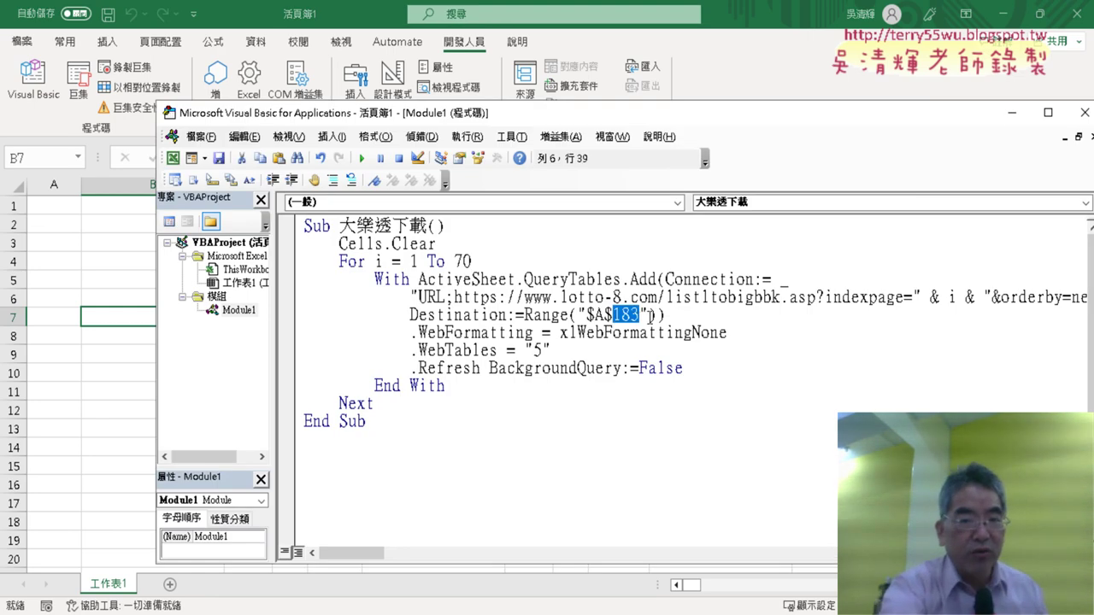
text(1)
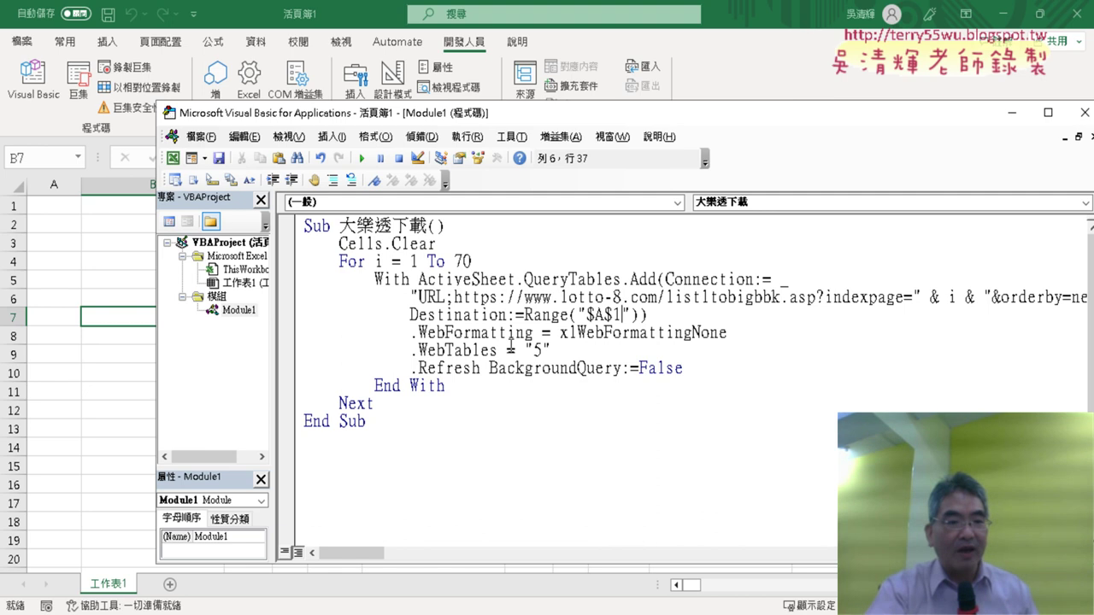
- Check the worksheet by jumping down to the old row-183 header and back to the top
click(69, 460)
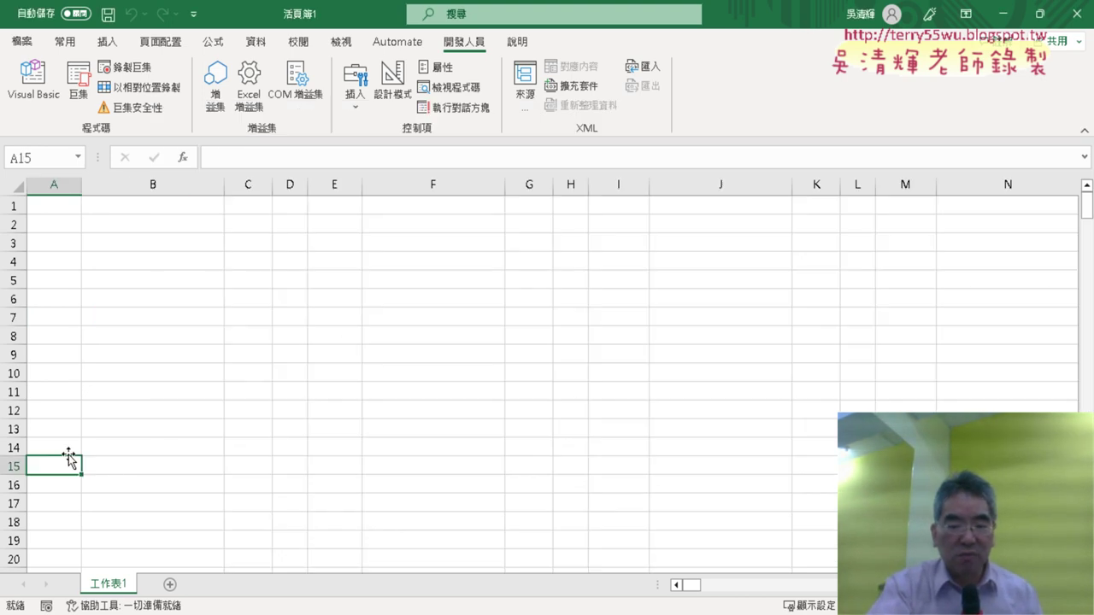
key(ctrl+Down)
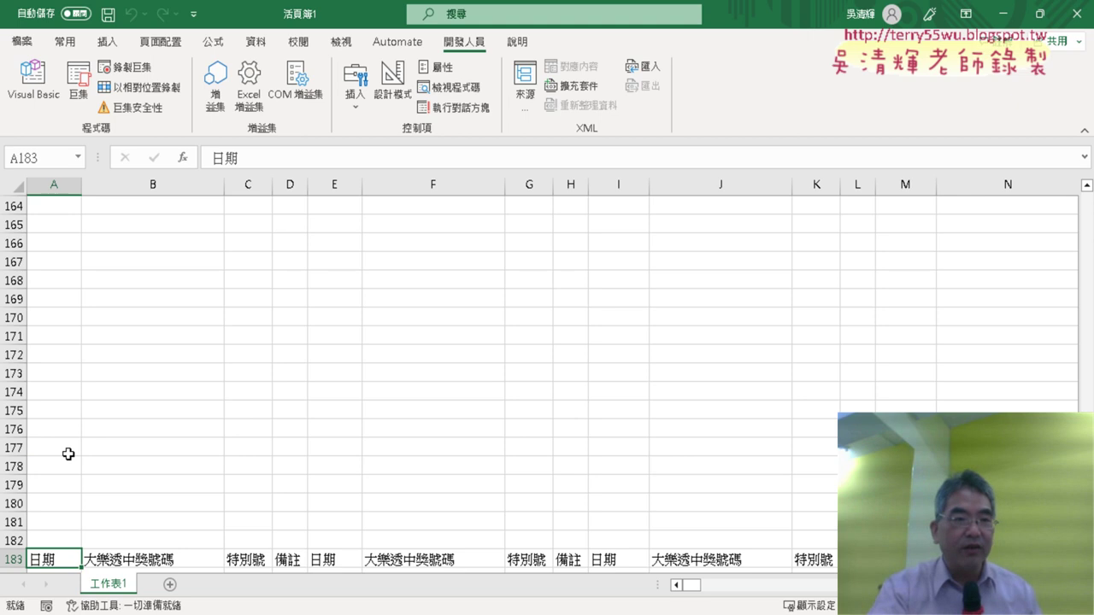
key(ctrl+Home)
- Rerun the download macro and view the worksheet now filled from A1
click(62, 101)
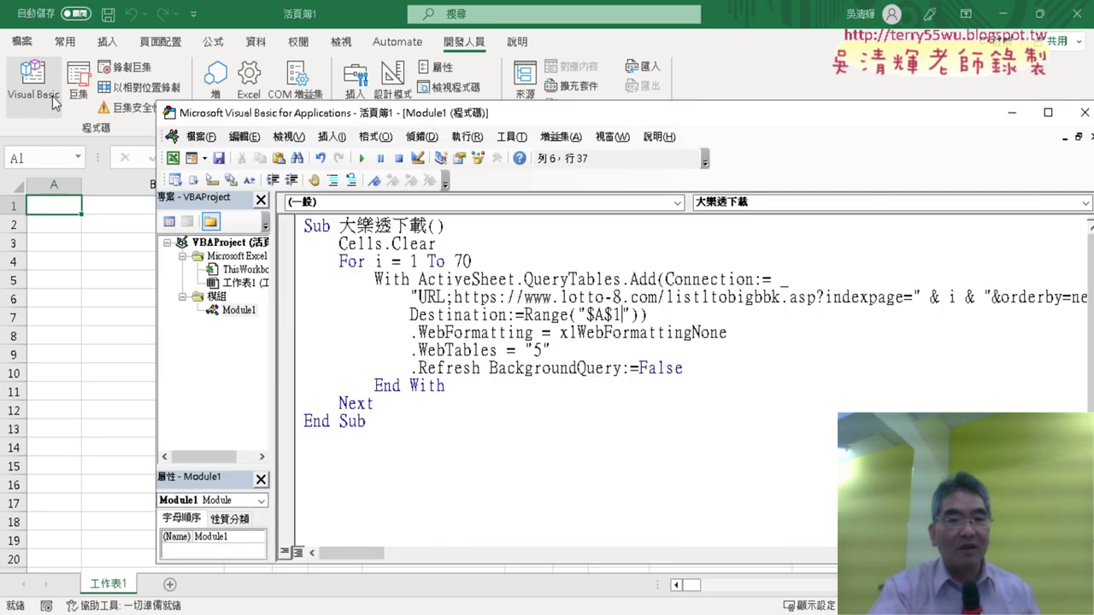
click(365, 159)
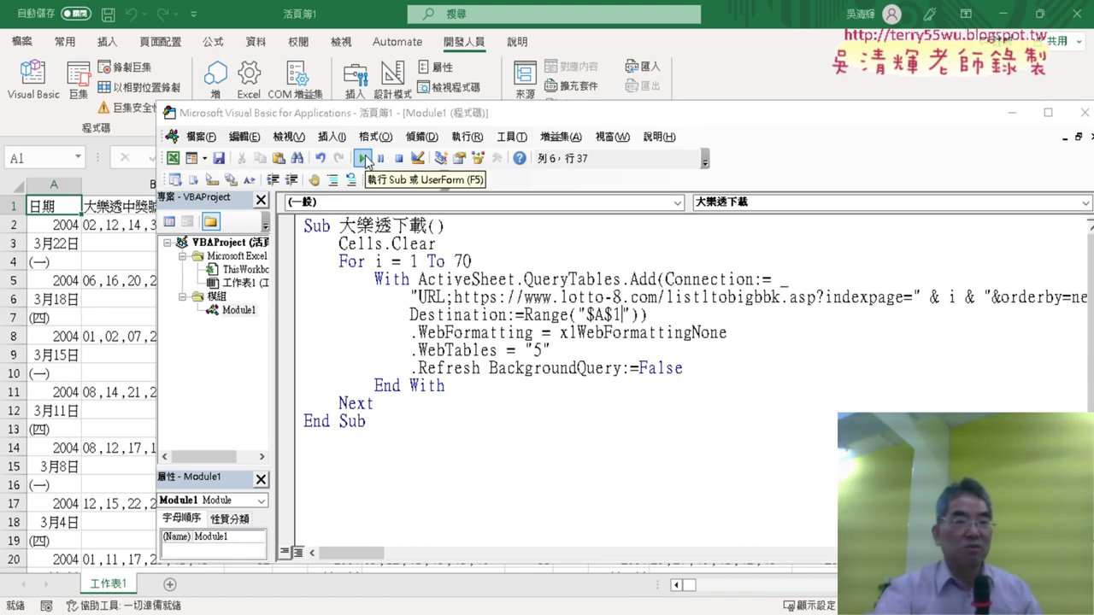
click(53, 207)
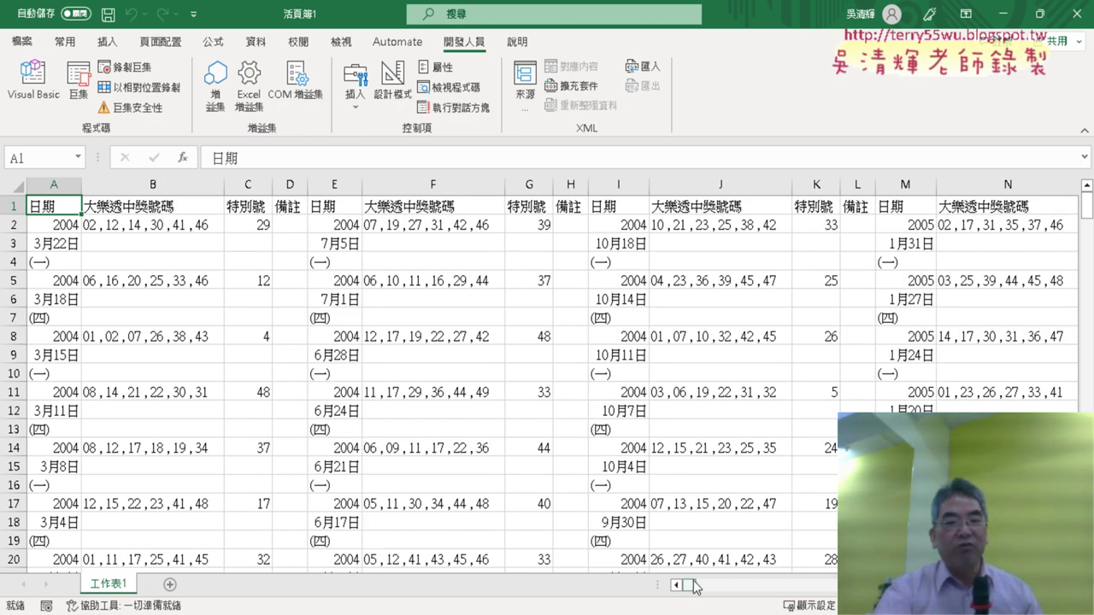
- Inspect the page blocks out to columns JM–JS, return to columns A–D, and reopen the macro code
drag(694, 592, 863, 593)
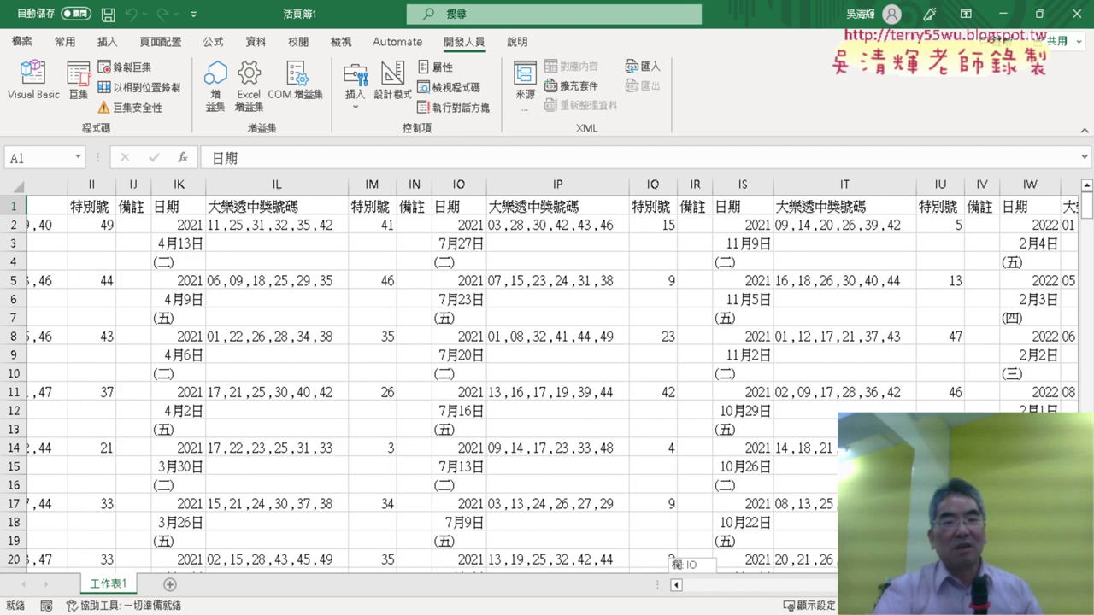
drag(675, 585, 671, 585)
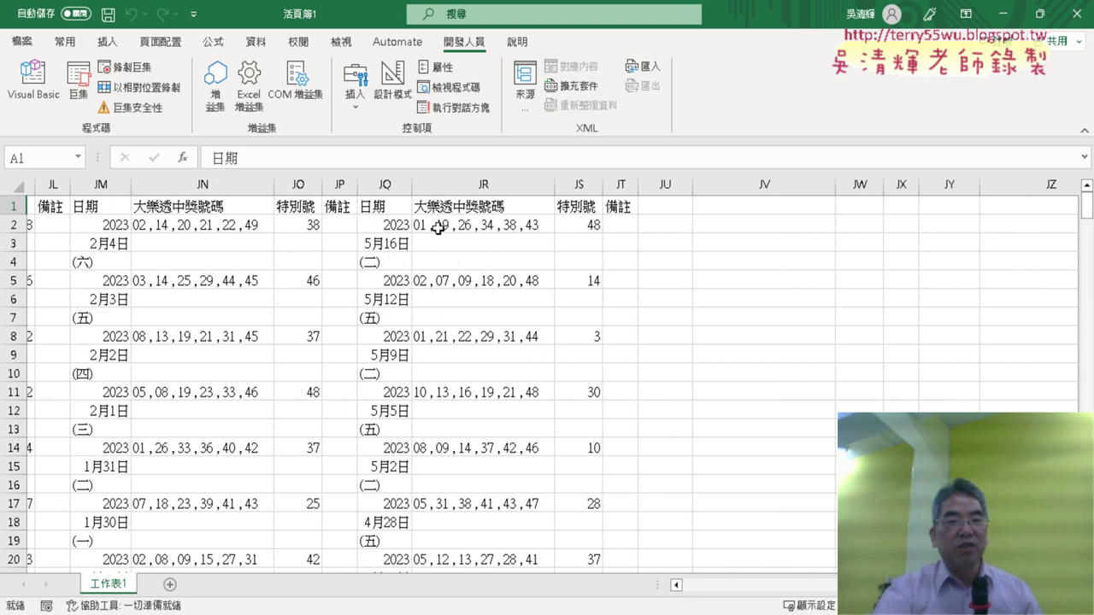
drag(377, 184, 578, 185)
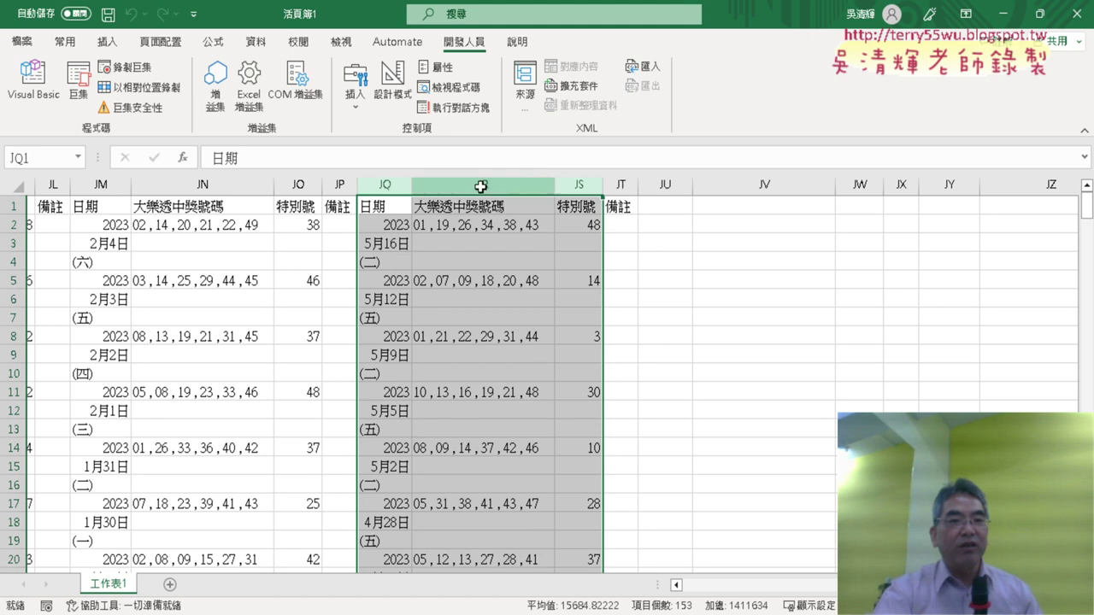
drag(117, 186, 298, 184)
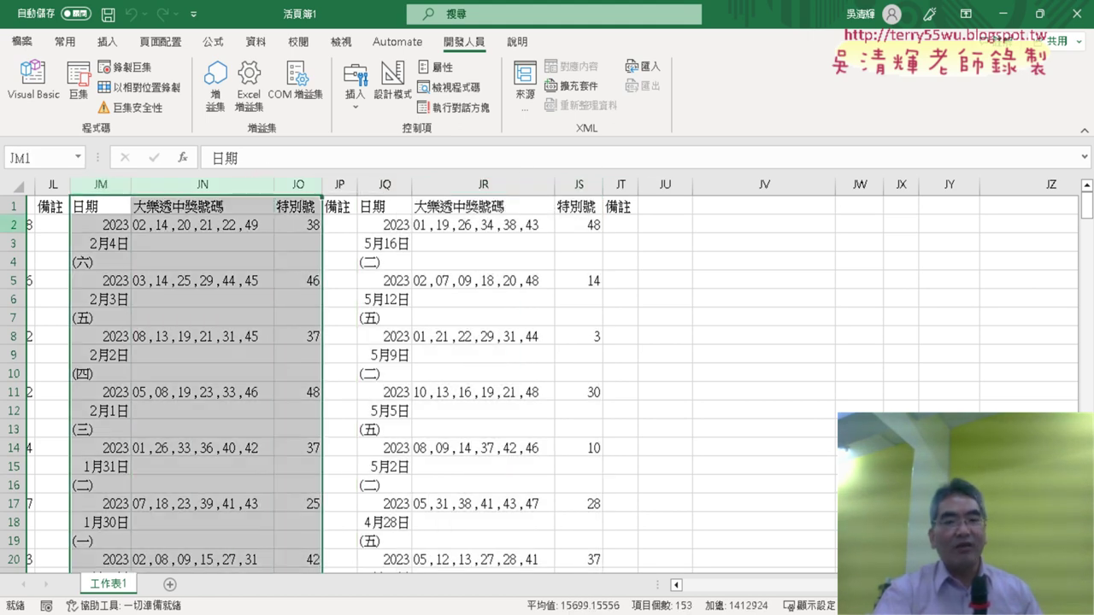
drag(855, 586, 671, 590)
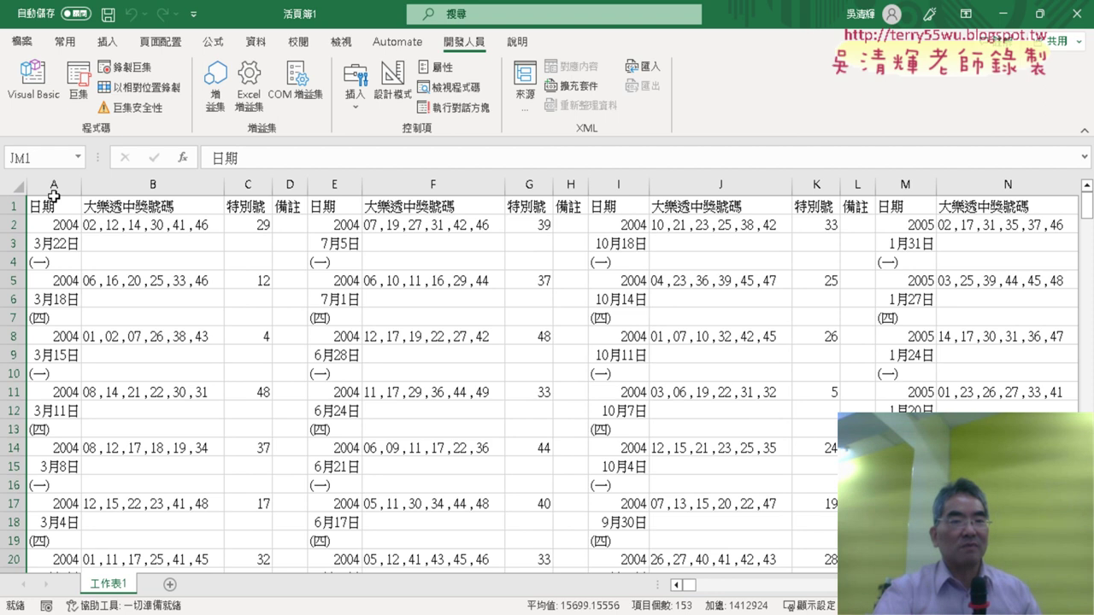
drag(51, 186, 287, 176)
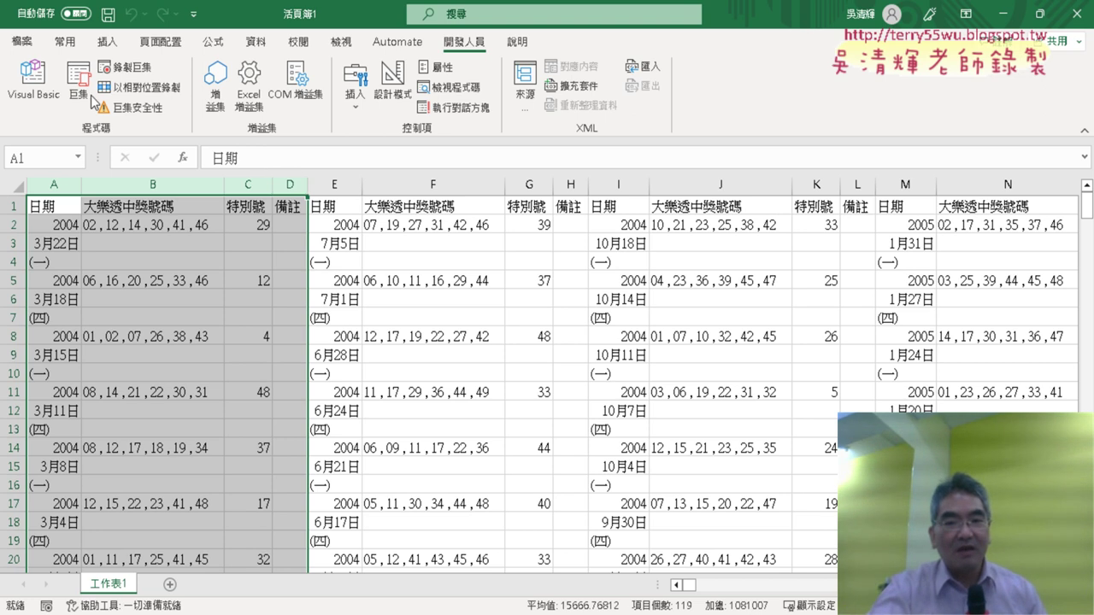
click(34, 81)
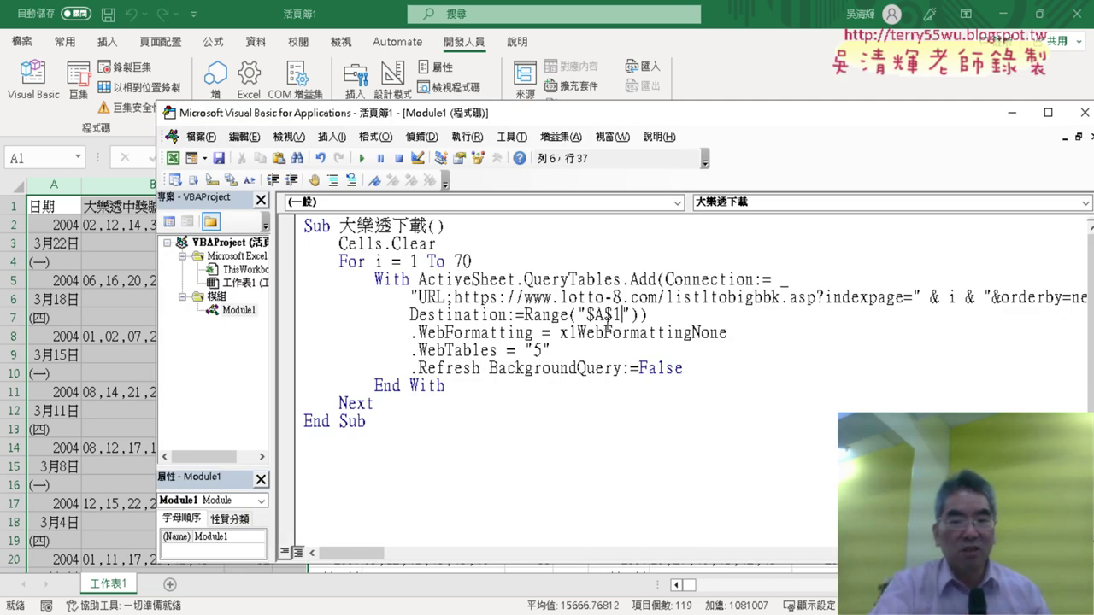
- Insert a new line k = 1 directly below Cells.Clear, before the For loop
double_click(617, 315)
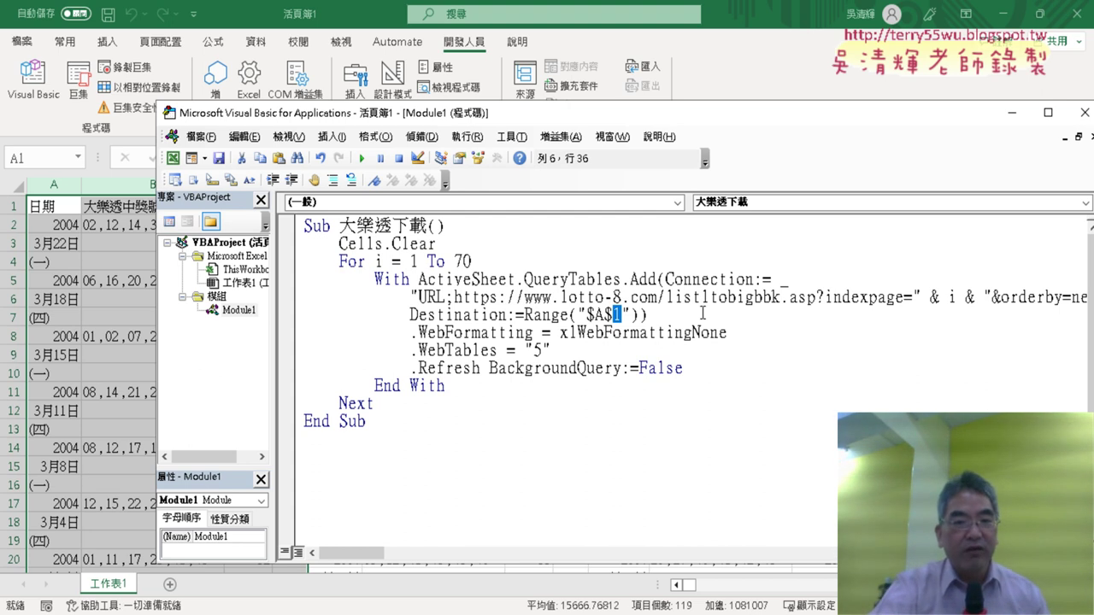
click(471, 247)
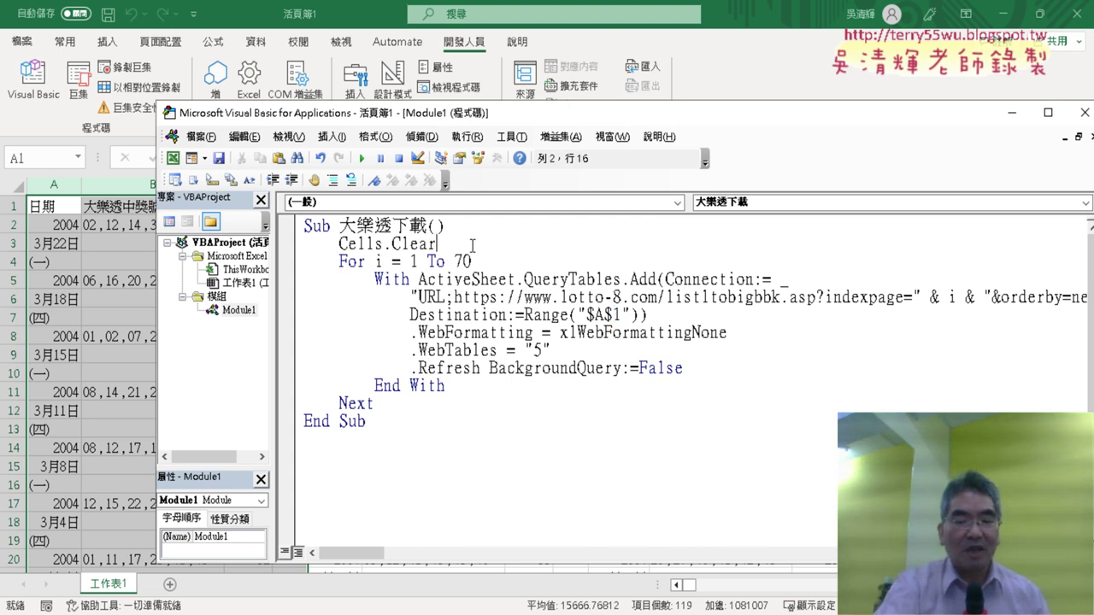
key(Return)
text(k)
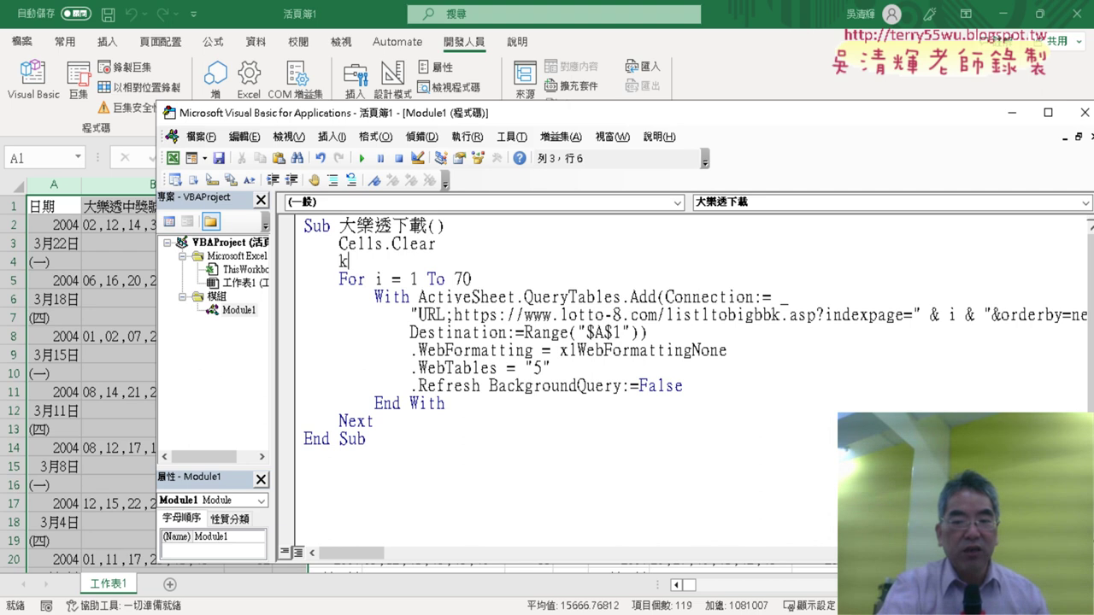
text(=)
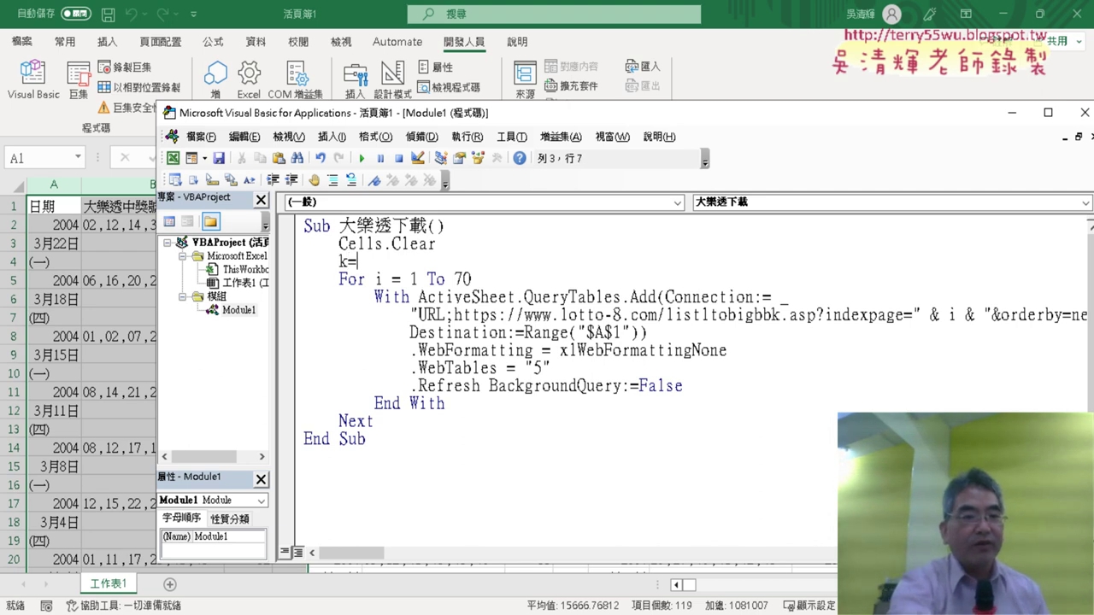
text(1)
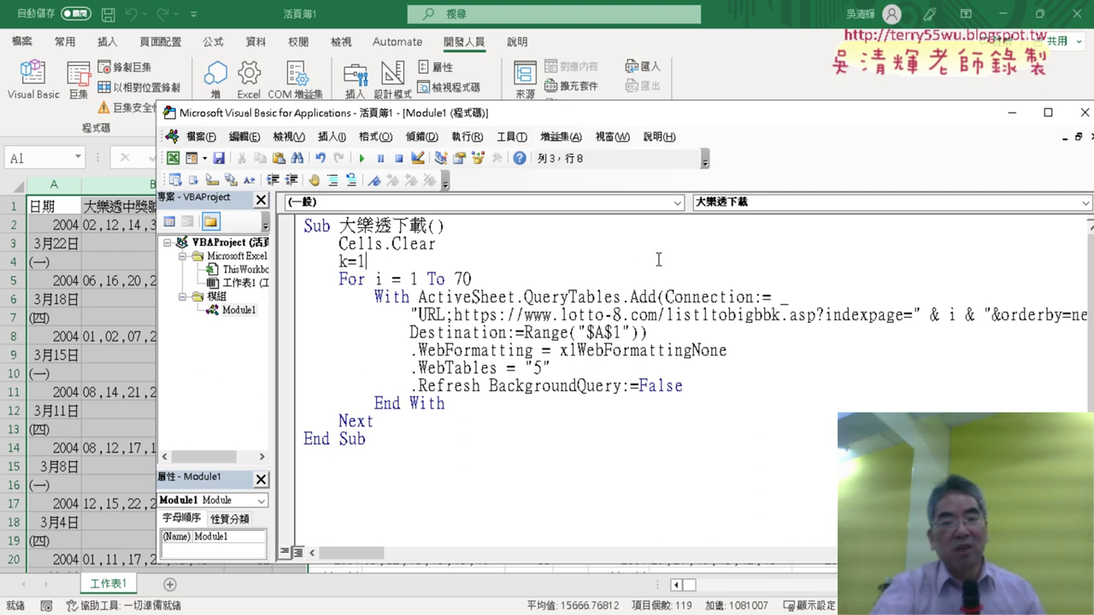
double_click(618, 332)
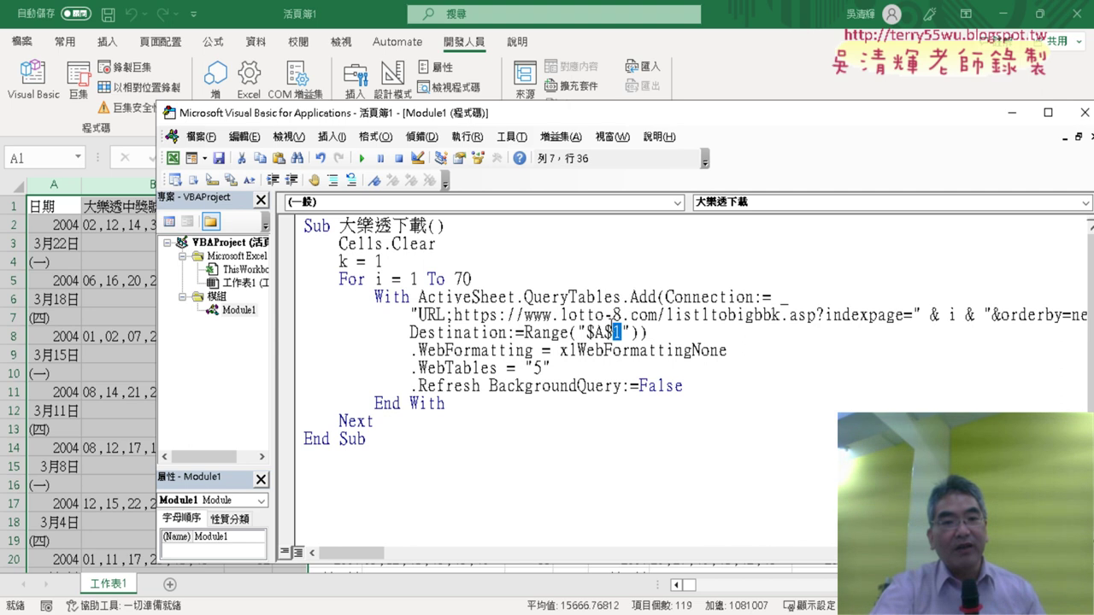
drag(339, 261, 384, 261)
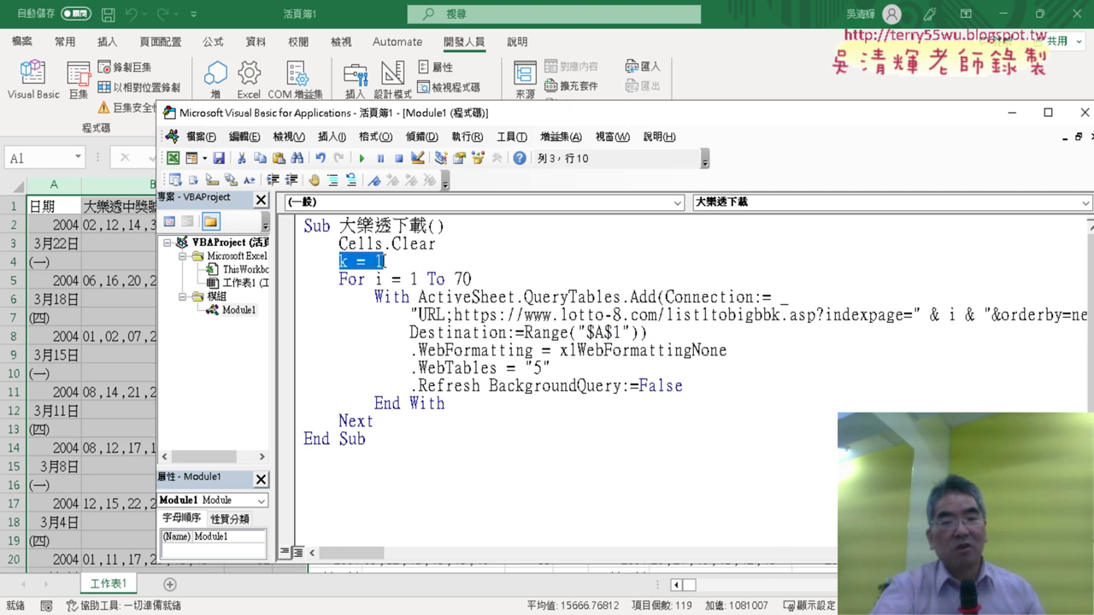
- Strip both dollar signs and the row number from Range("$A$1"), leaving Range("A")
double_click(617, 332)
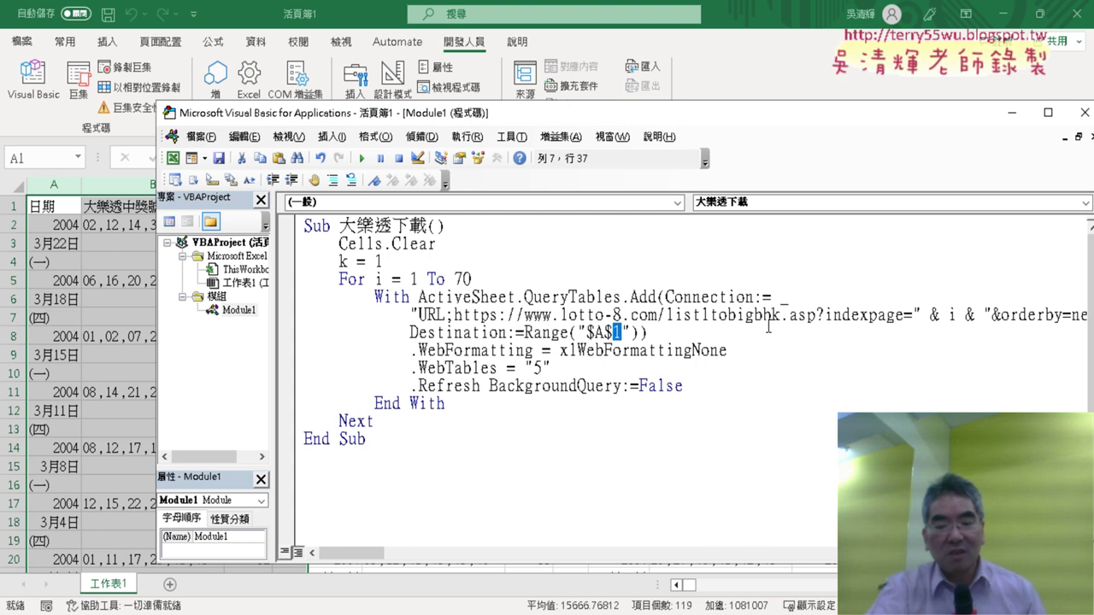
key(Left)
key(Left)
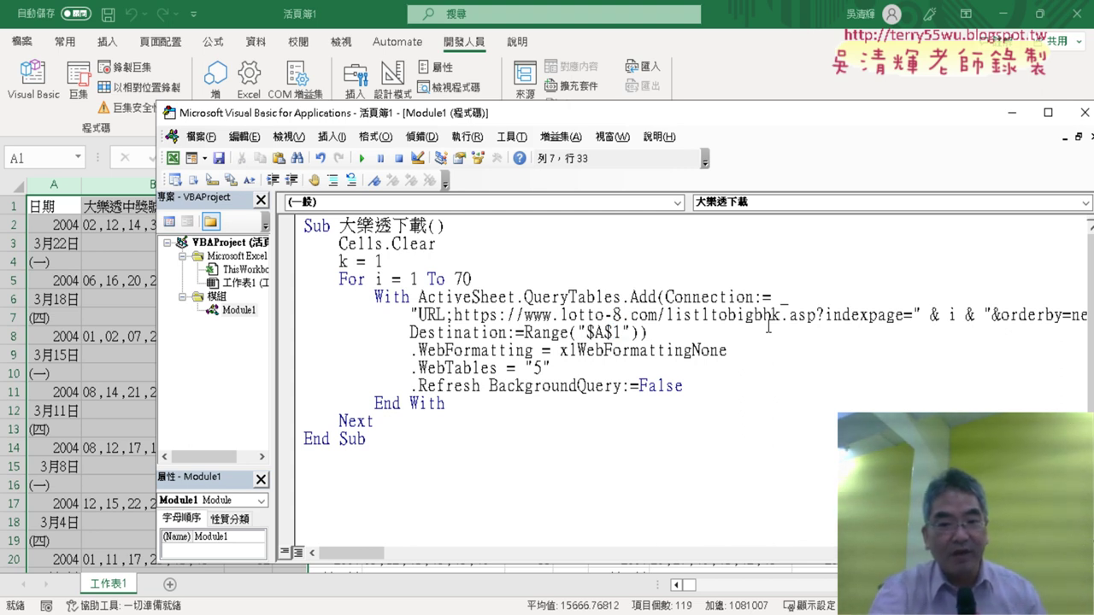
key(Delete)
key(Right)
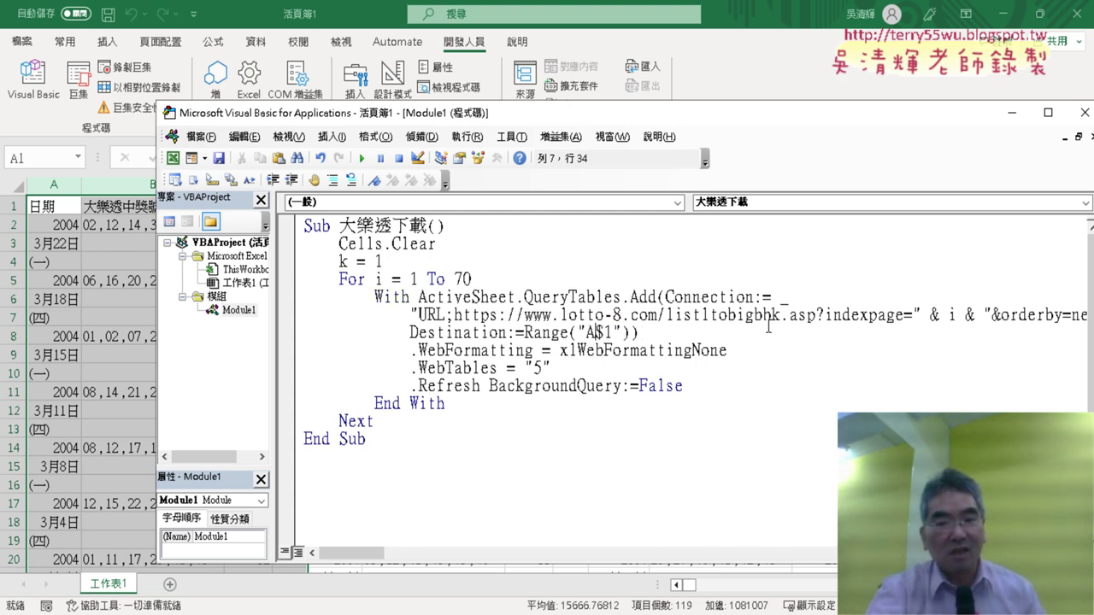
key(Delete)
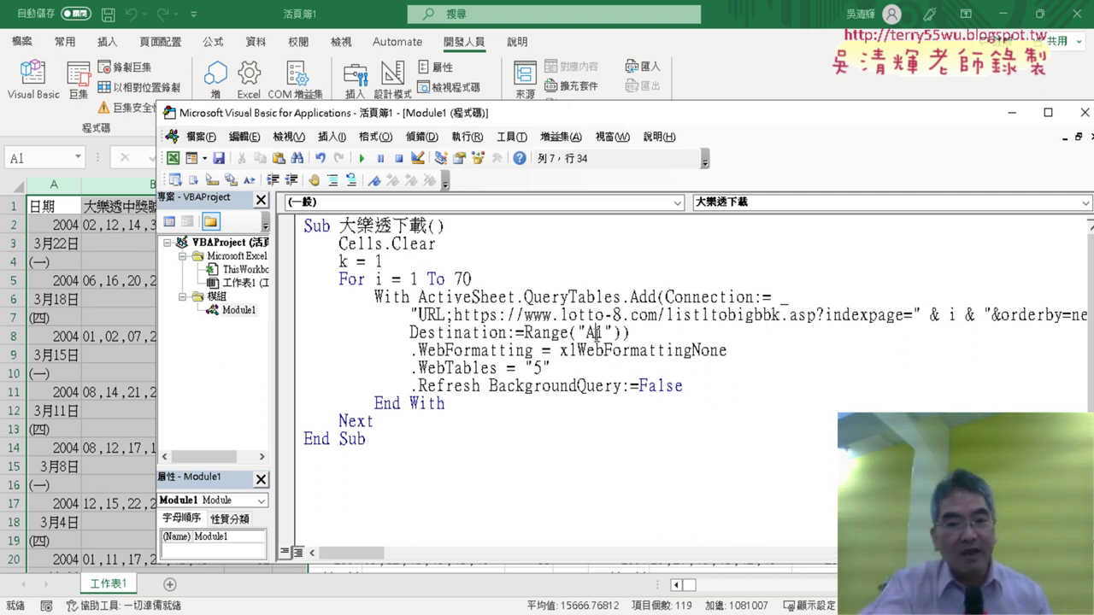
drag(597, 335, 604, 334)
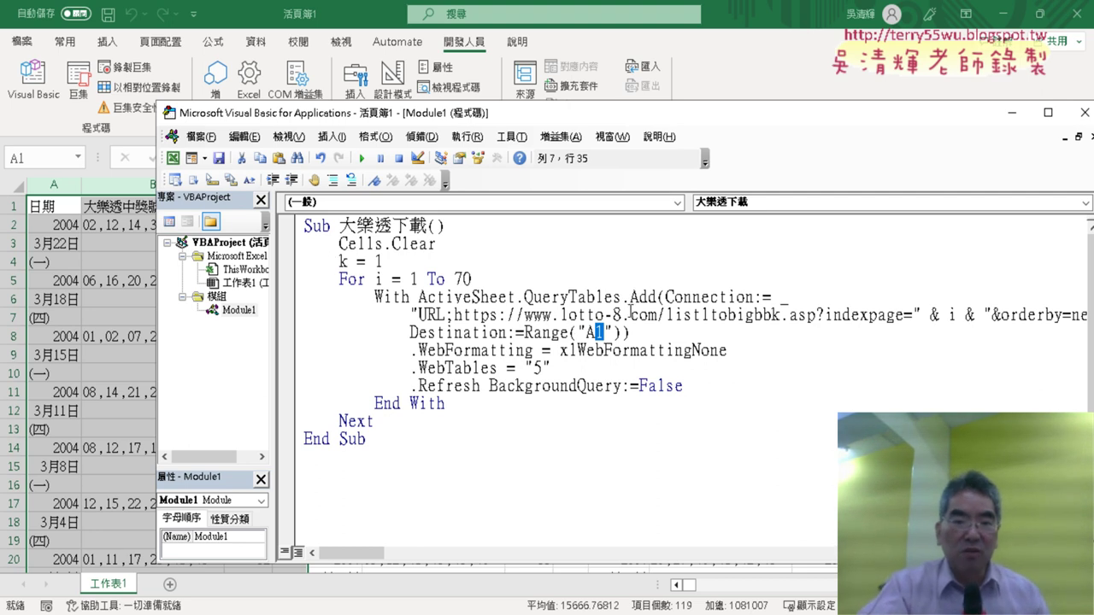
click(587, 333)
drag(589, 332, 609, 333)
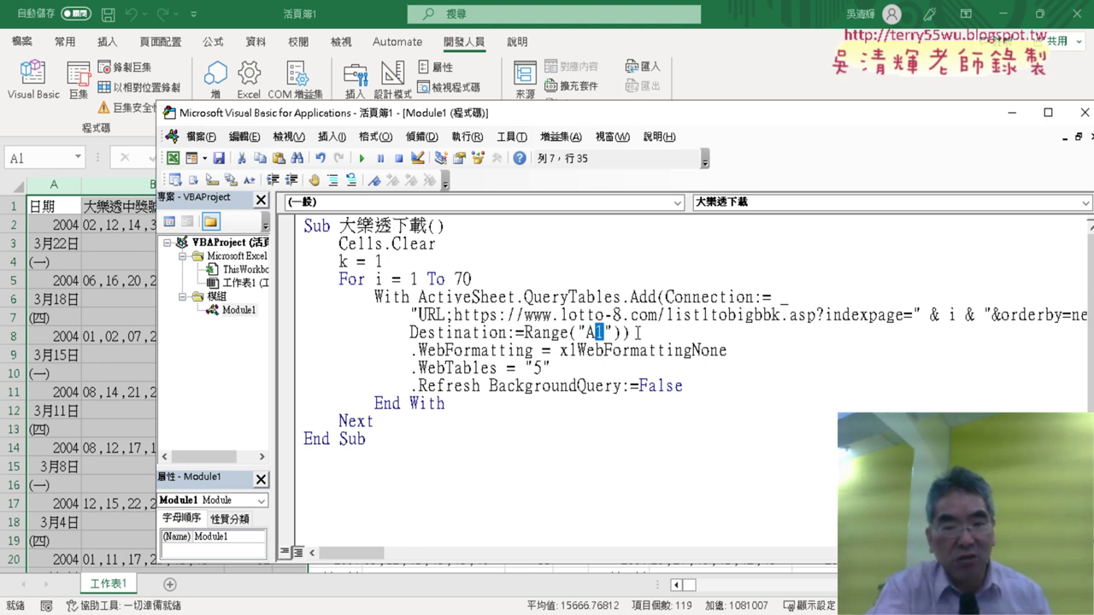
key(Delete)
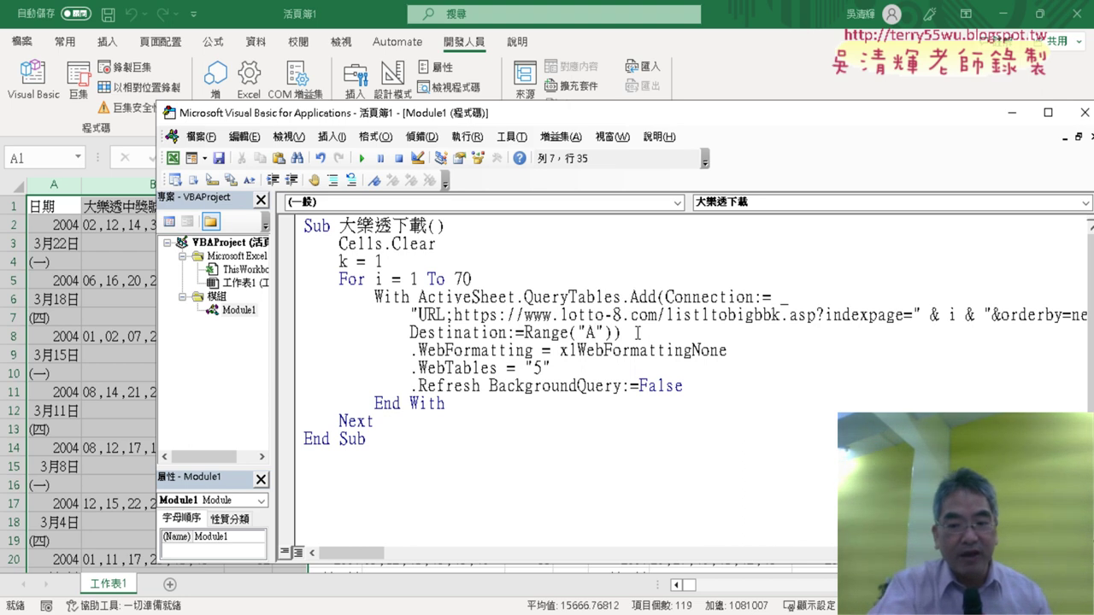
- Rewrite the destination as Range("A" & k & "") with spaces around both ampersands
text(&)
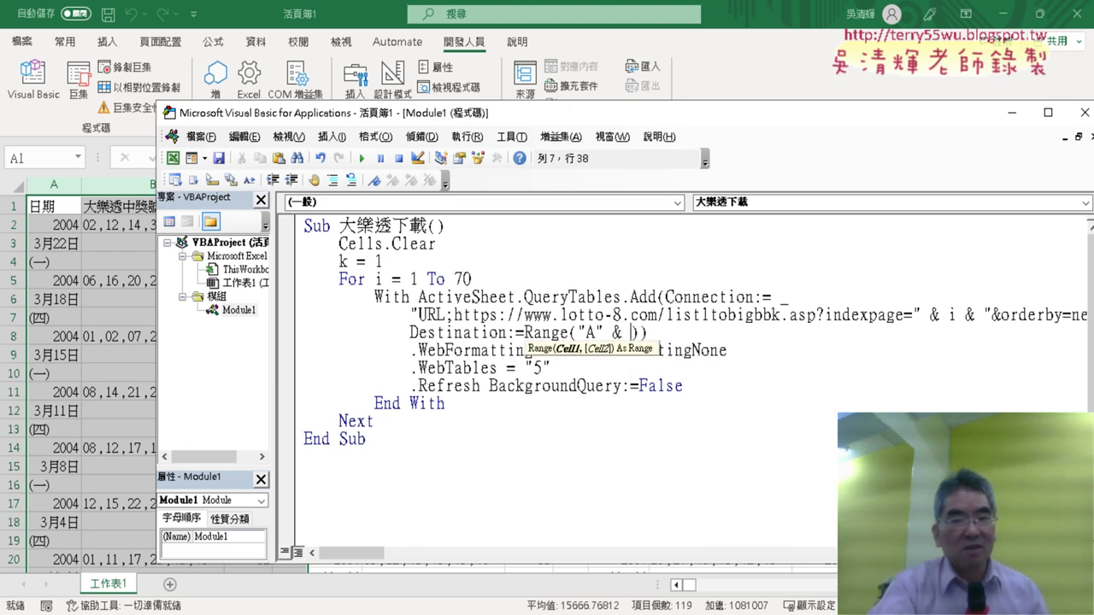
text( k)
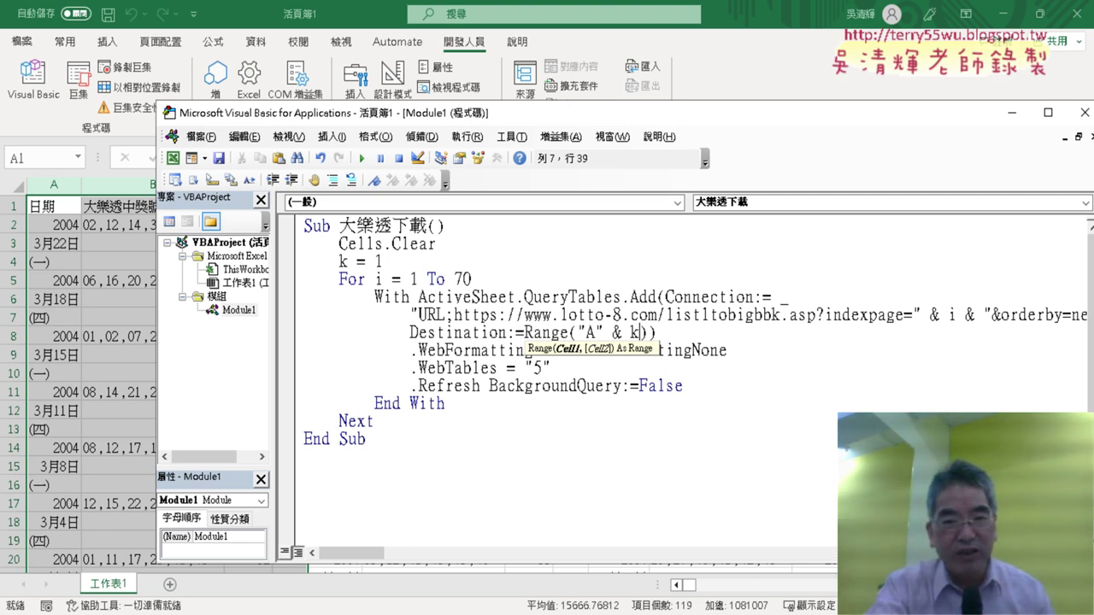
key(BackSpace)
key(BackSpace)
key(BackSpace)
key(BackSpace)
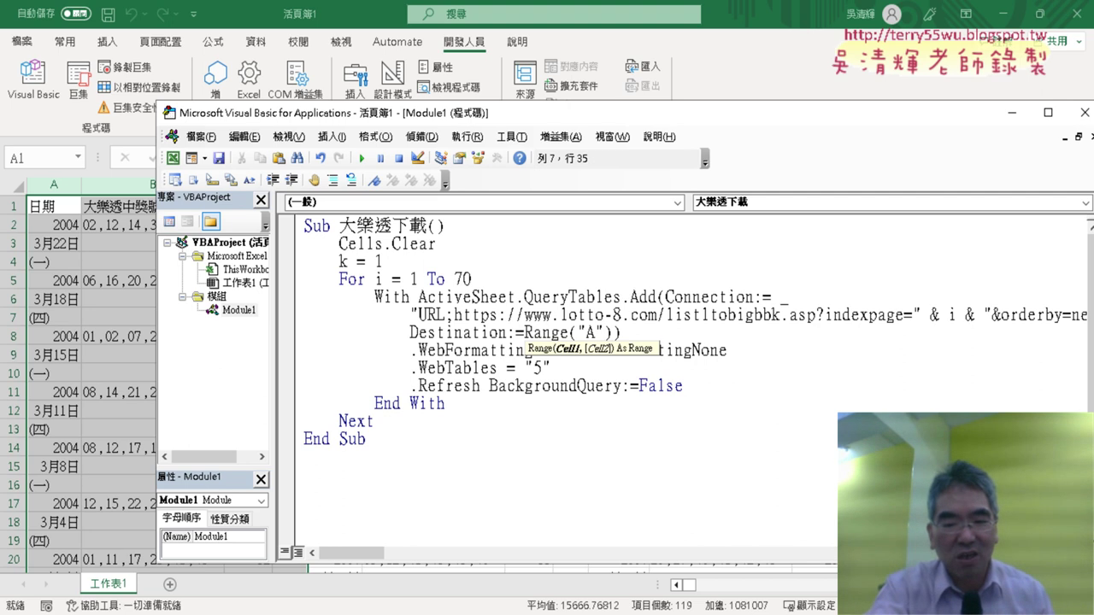
key(Left)
text(1)
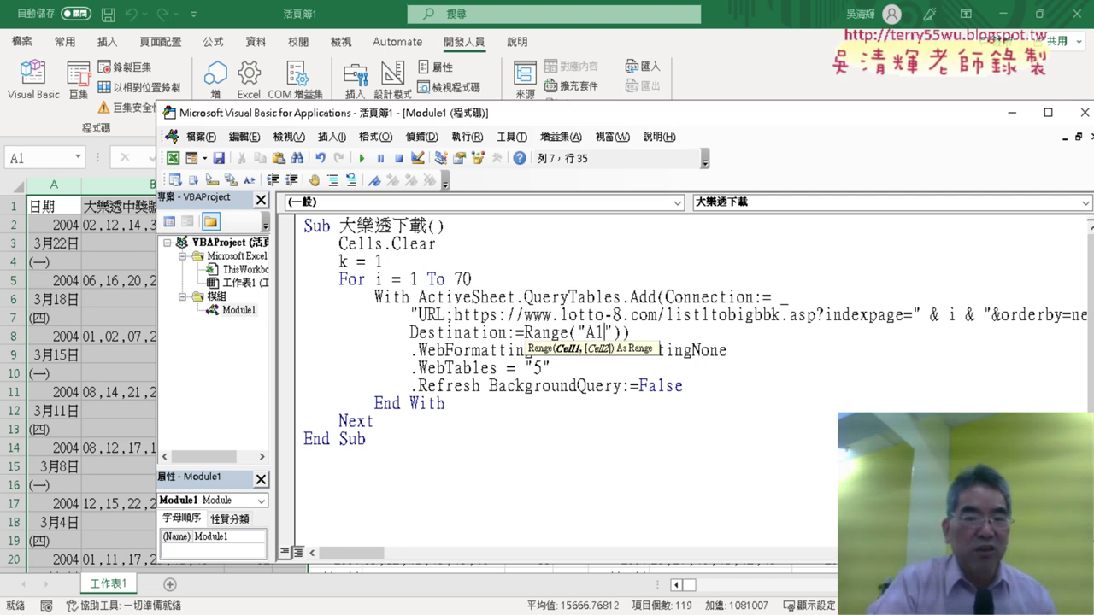
key(shift+Left)
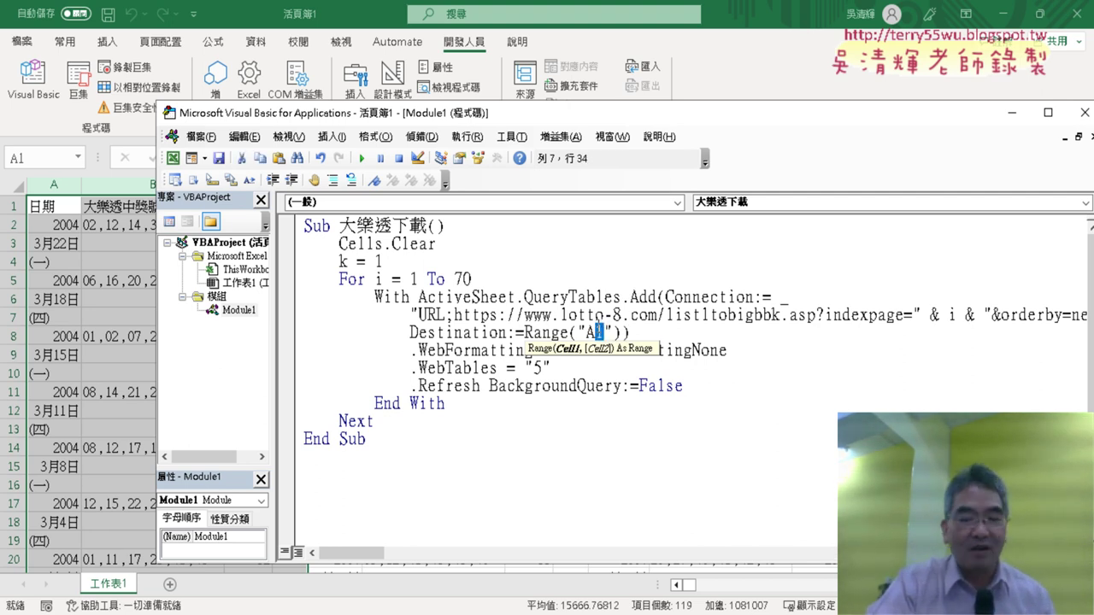
text(")
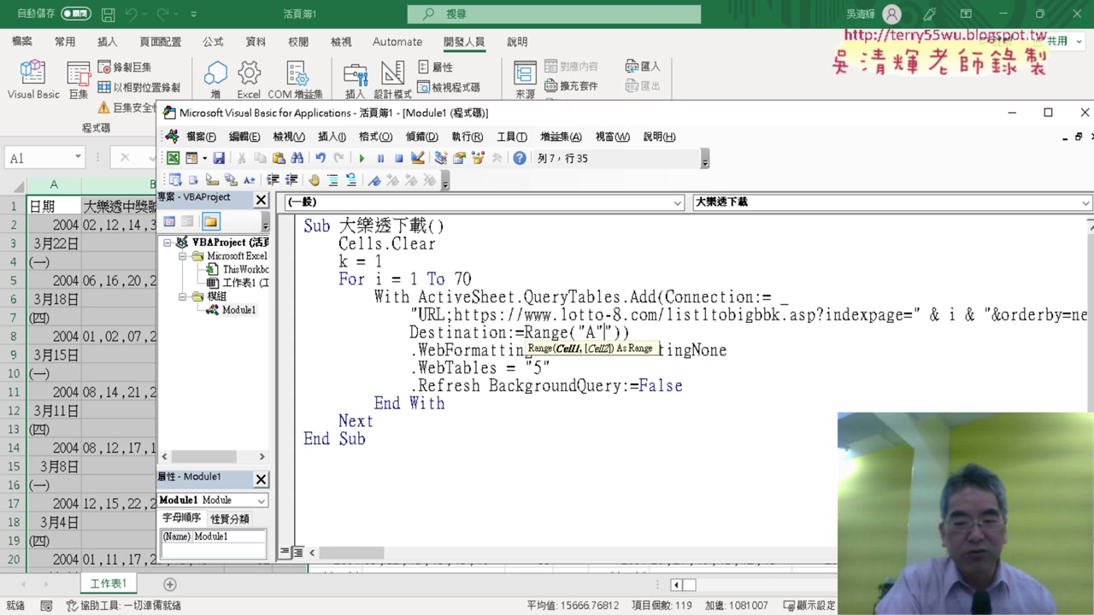
text(")
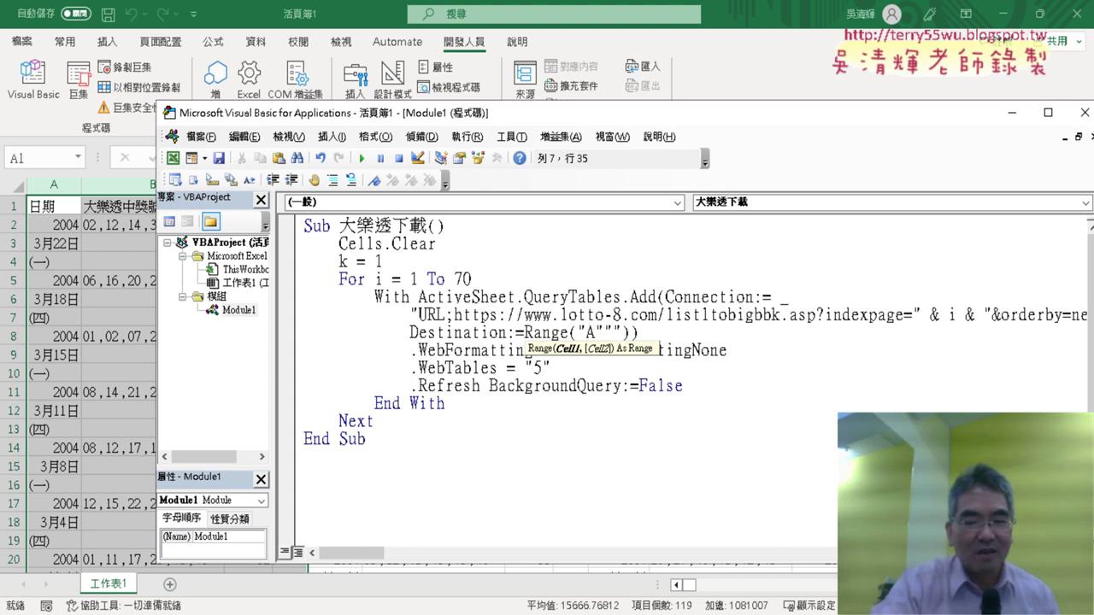
text(&&)
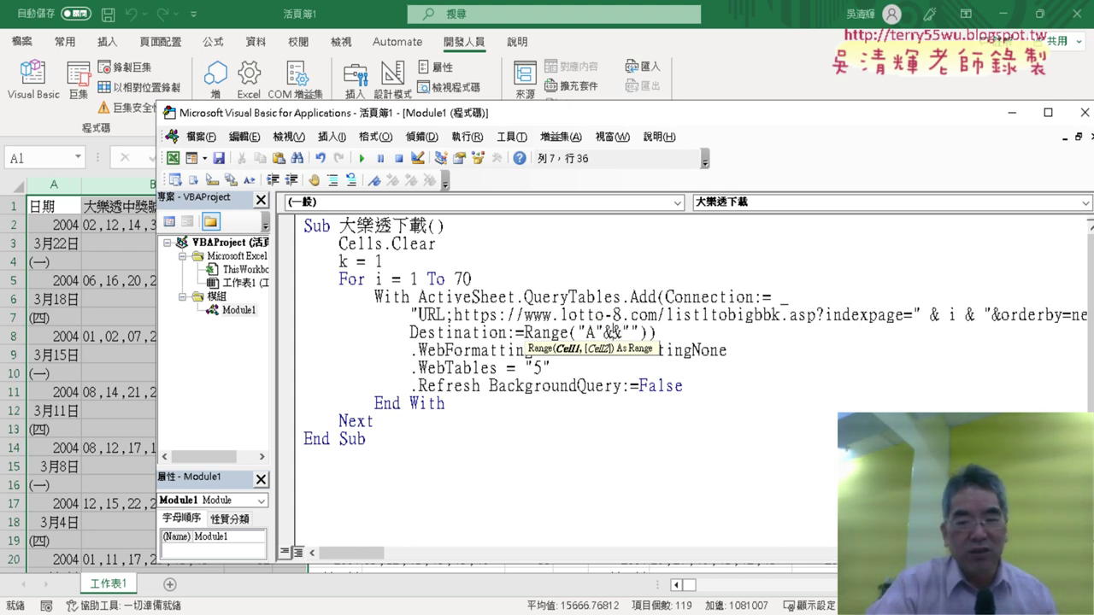
text(k)
key(Left)
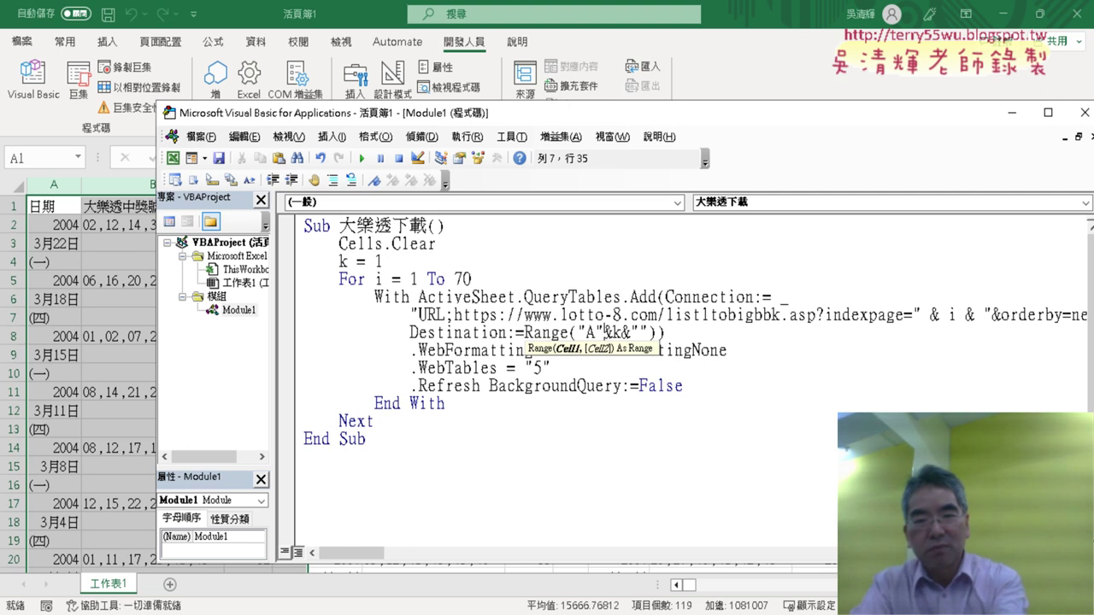
key(Right)
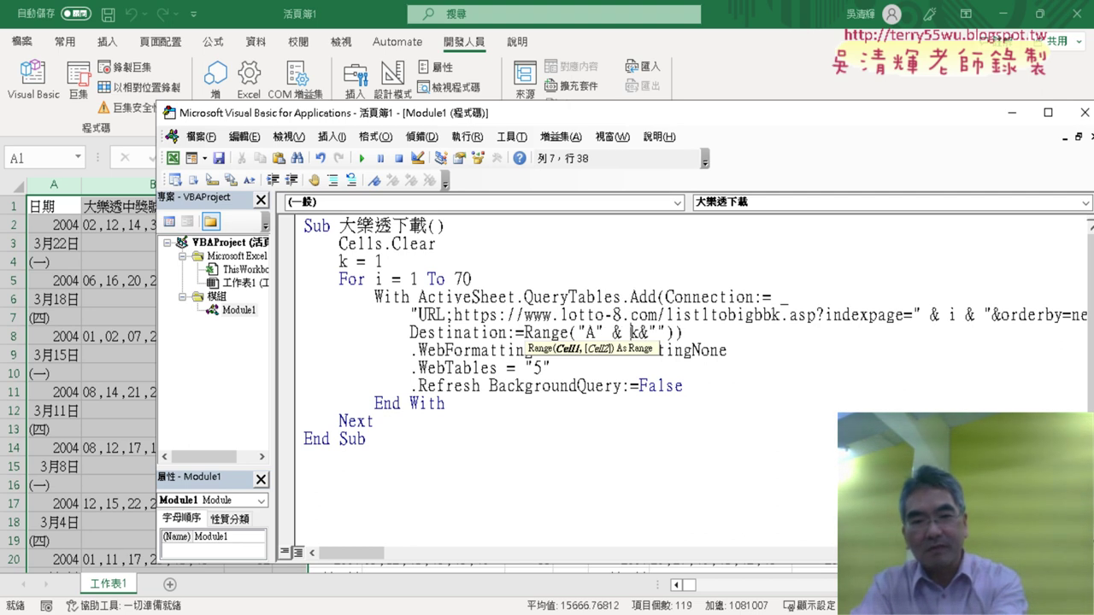
key(Right)
key(Right)
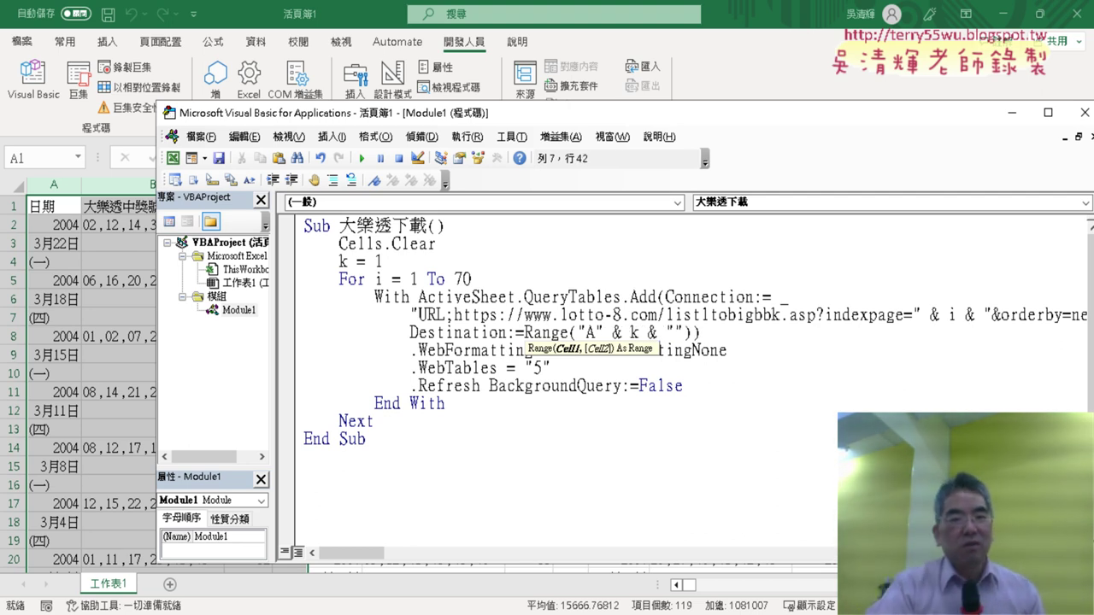
click(809, 443)
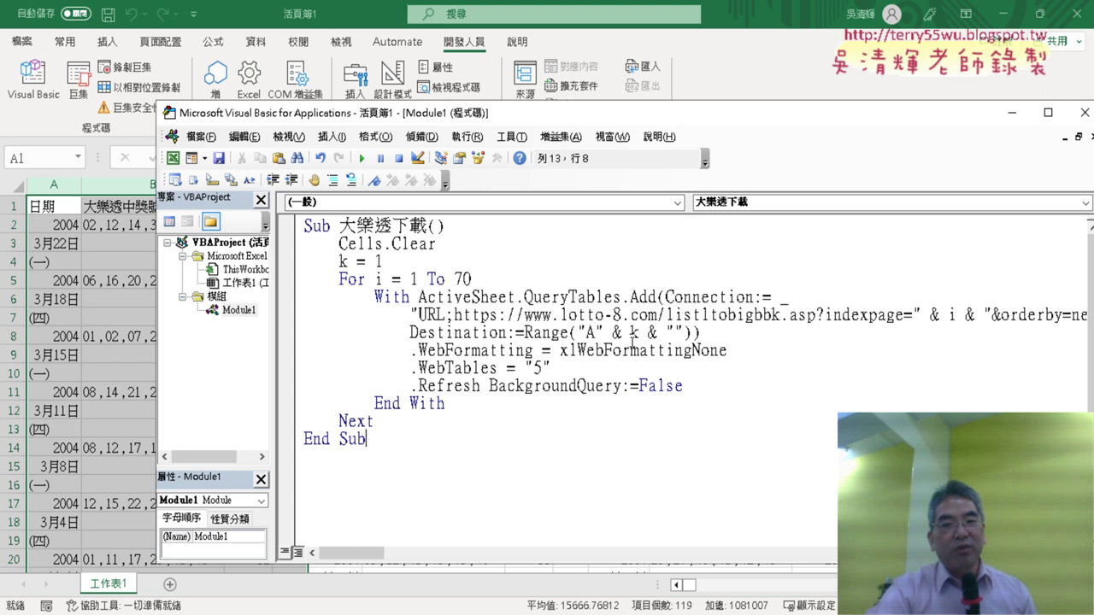
- Delete the trailing & "" so the destination reads Range("A" & k)
drag(639, 333, 687, 333)
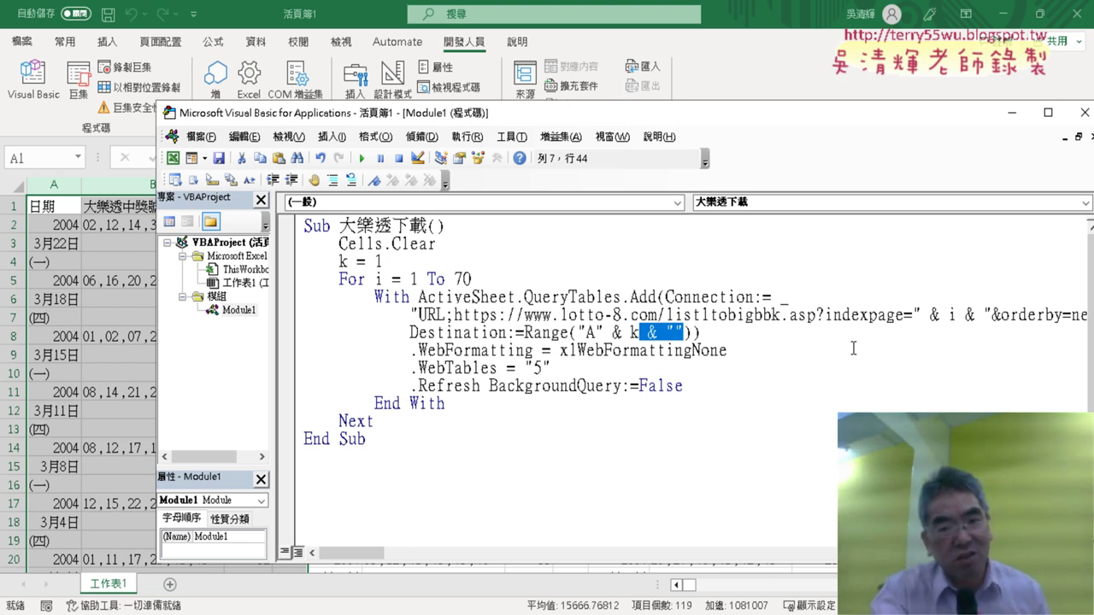
key(Delete)
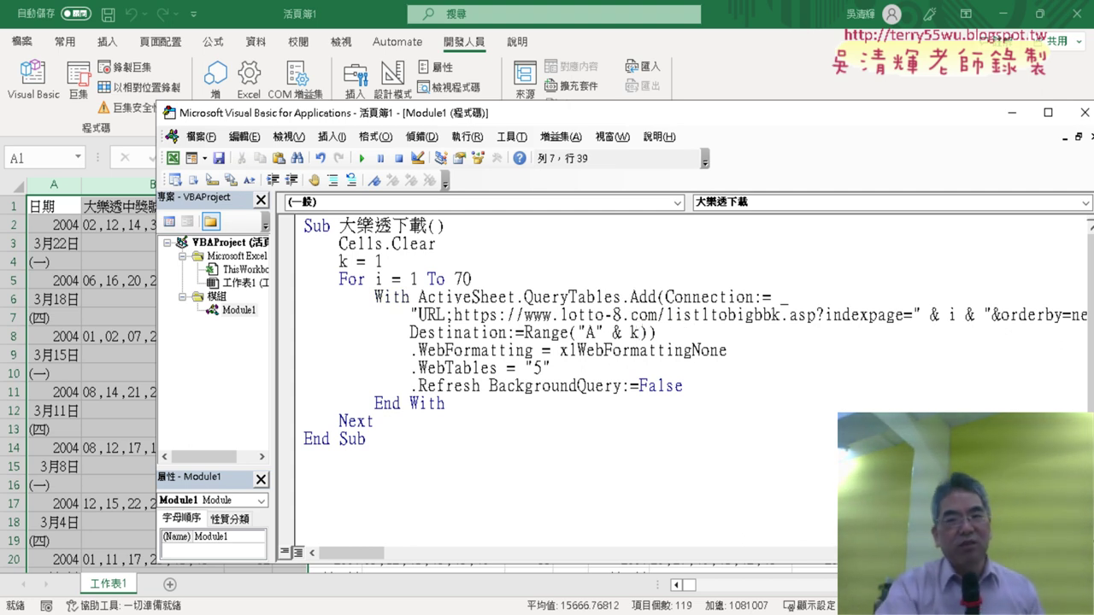
key(ctrl+z)
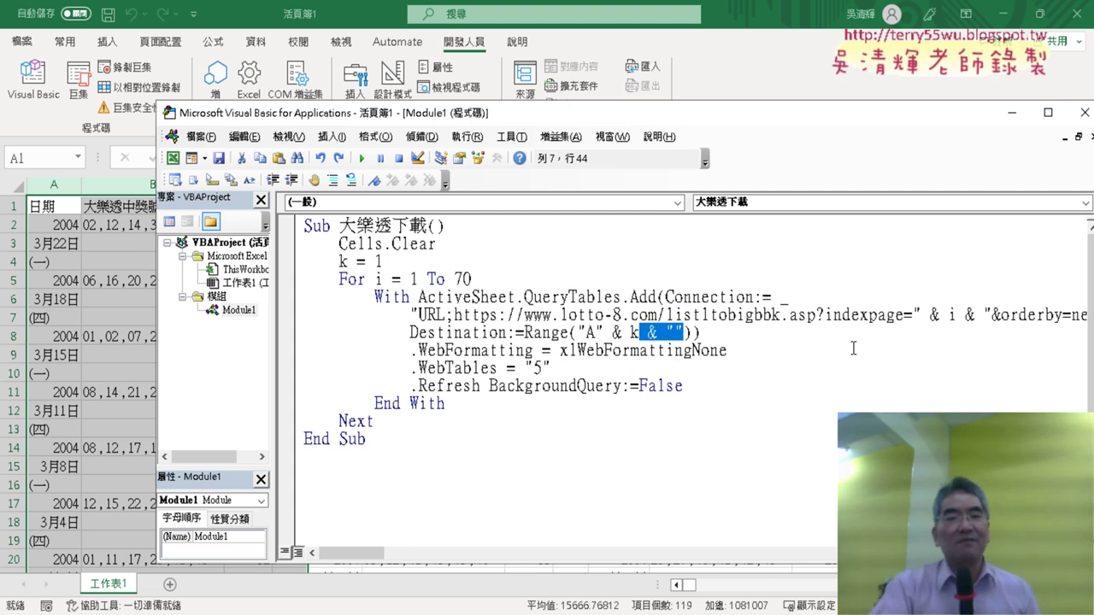
key(Delete)
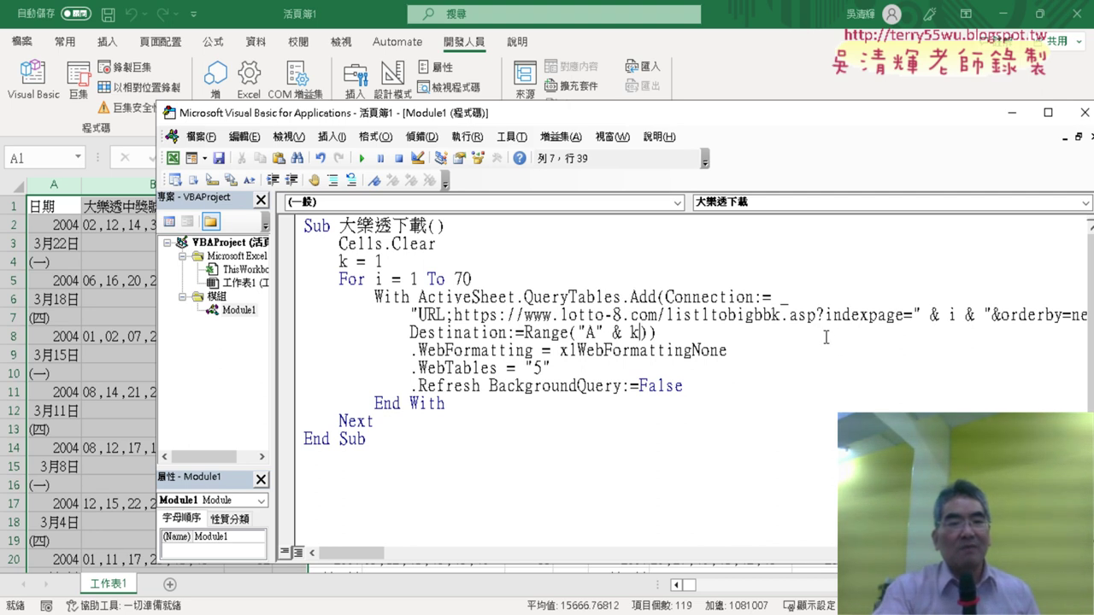
- Add an empty line after End With, before Next
drag(411, 261, 339, 261)
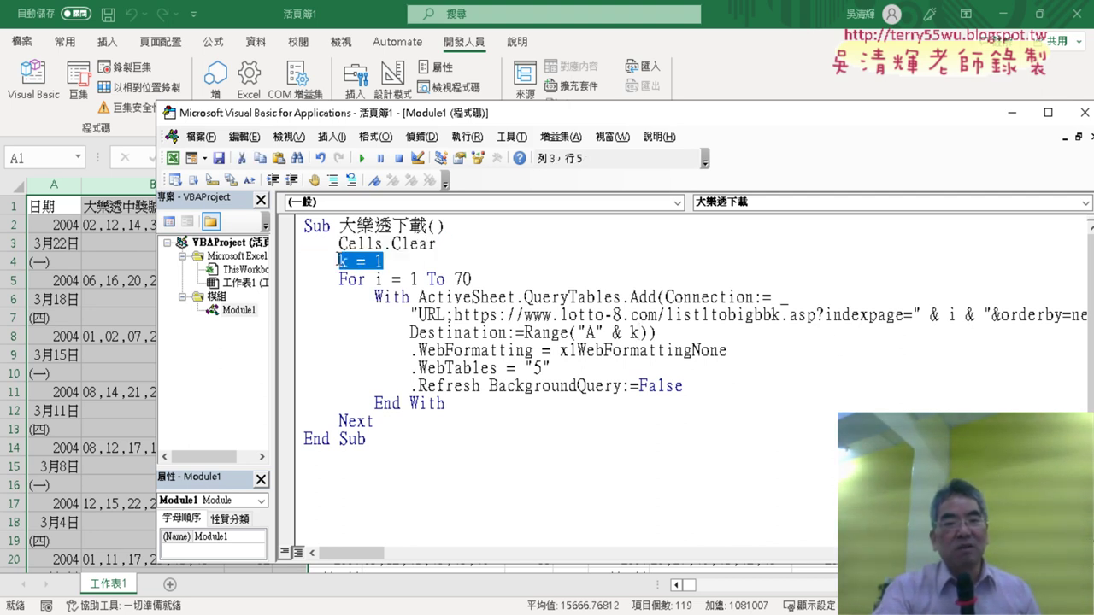
click(637, 332)
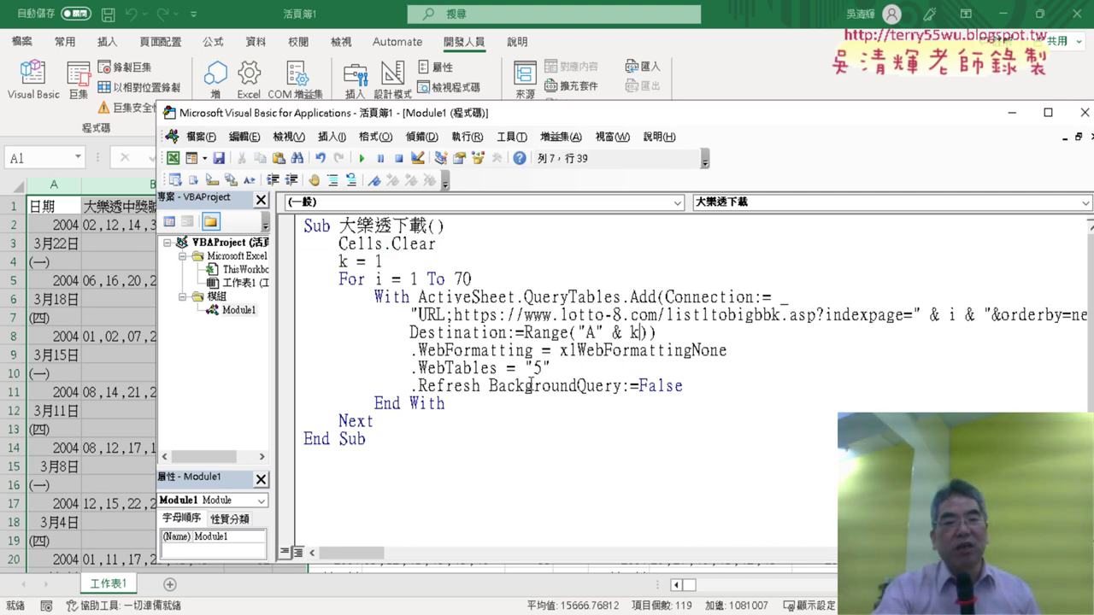
click(462, 405)
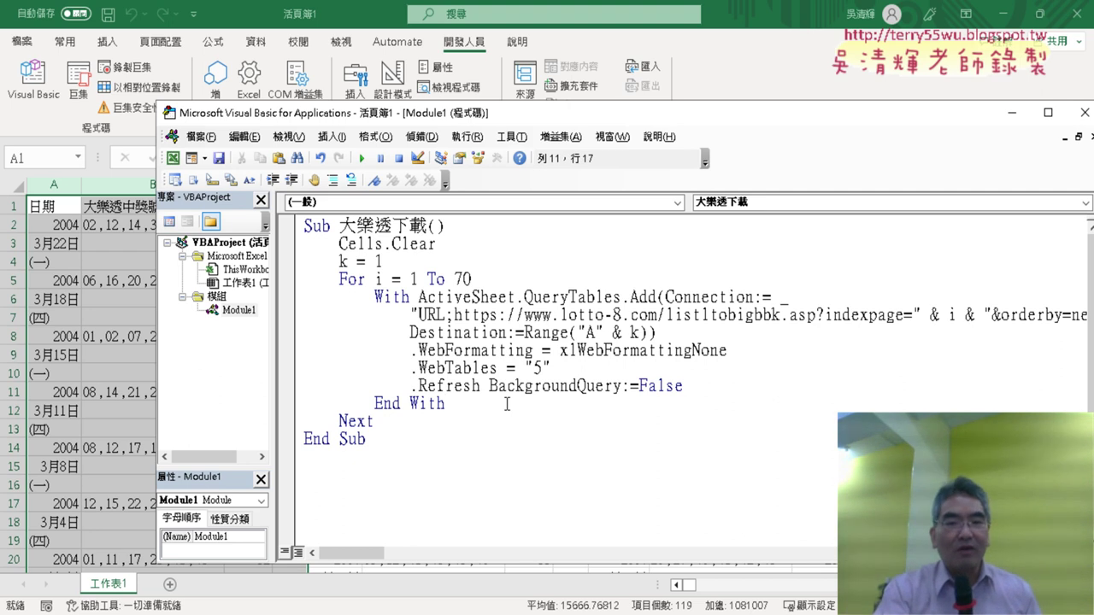
key(Return)
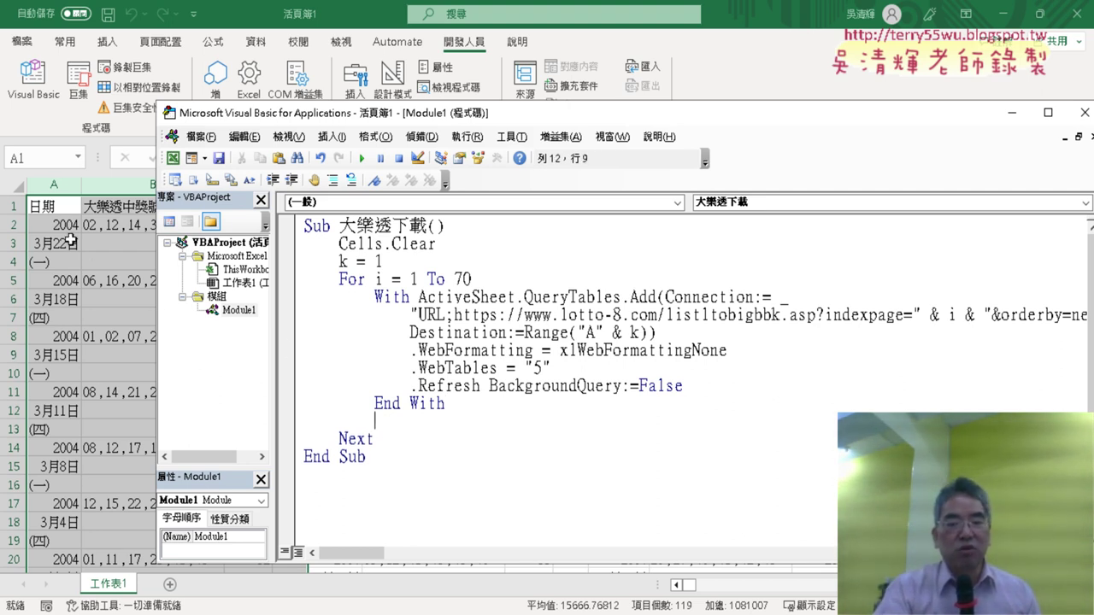
click(53, 206)
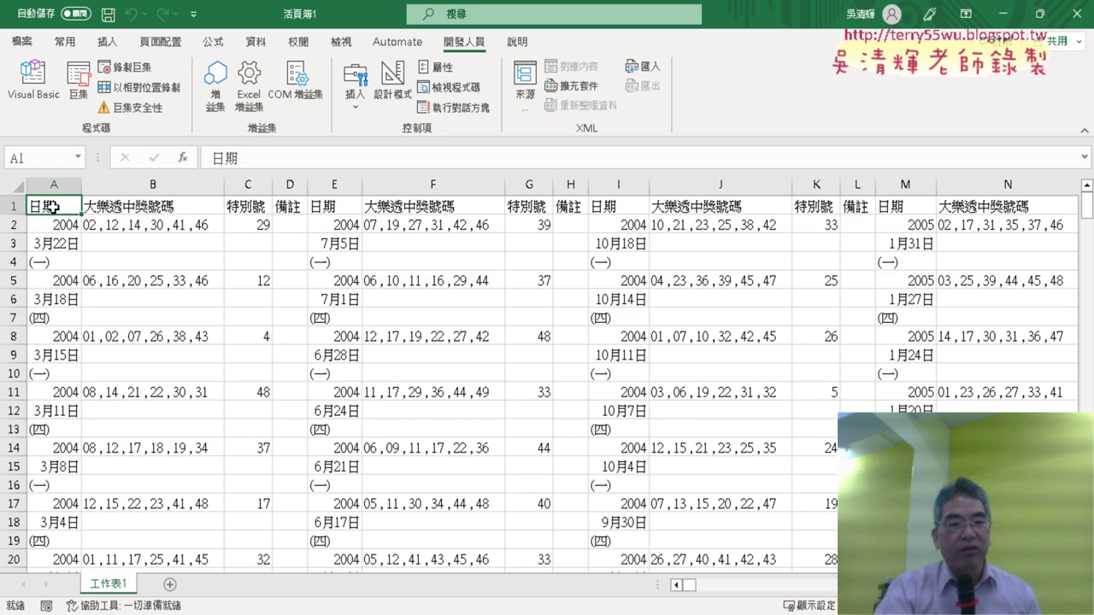
key(ctrl+Down)
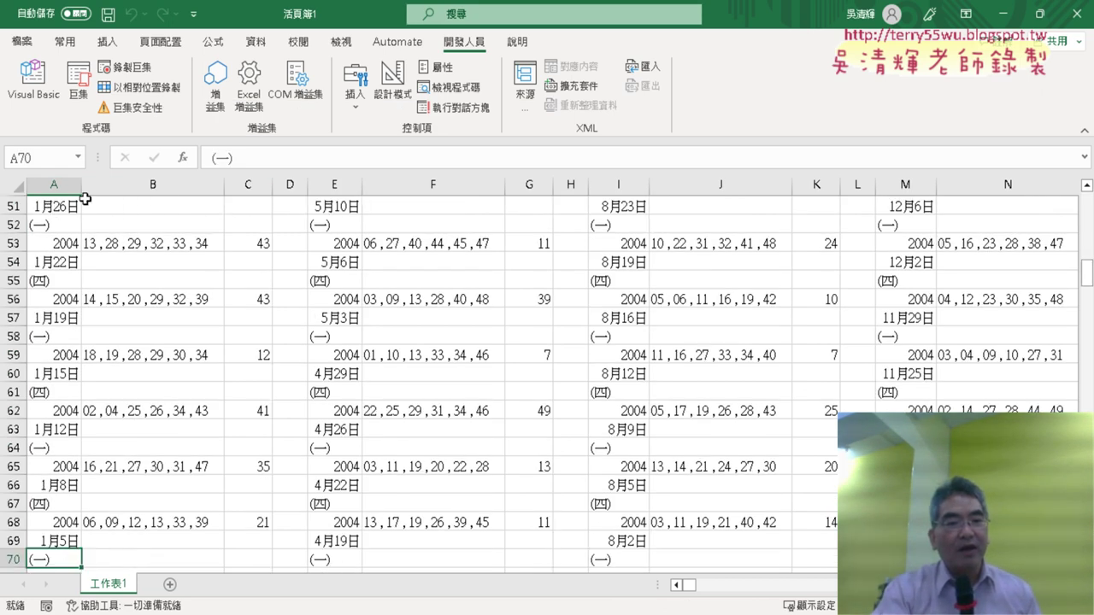
scroll(86, 313, down, 1)
scroll(93, 400, down, 2)
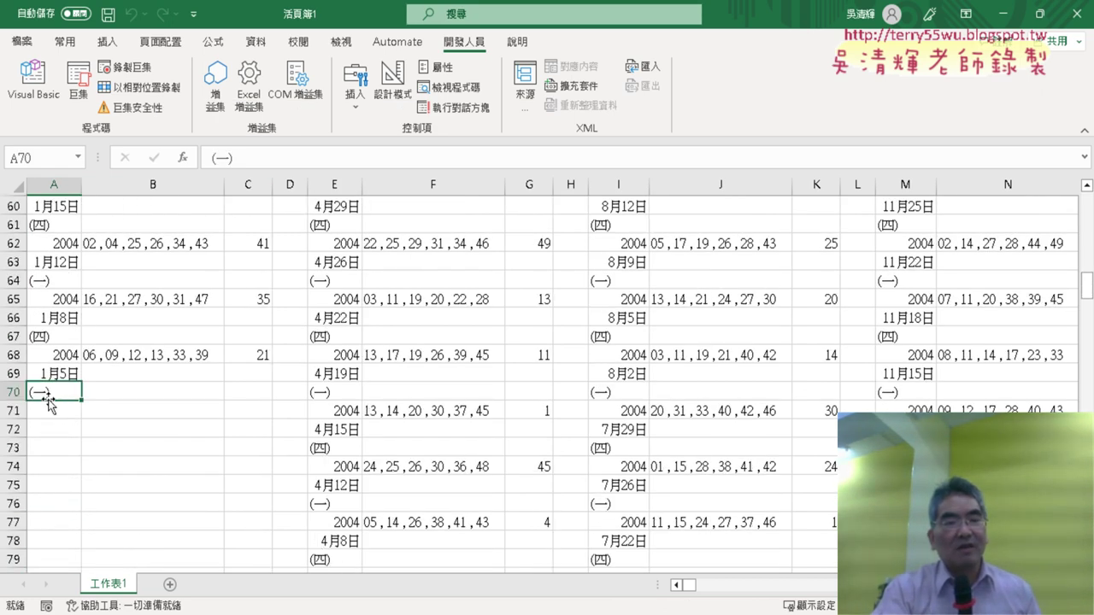
click(54, 411)
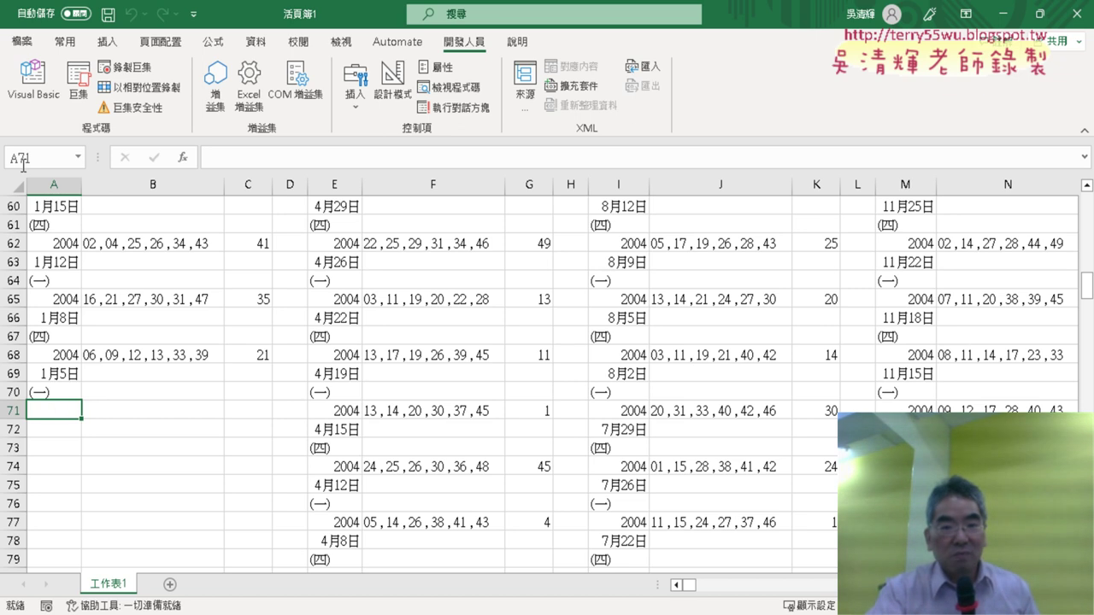
click(31, 92)
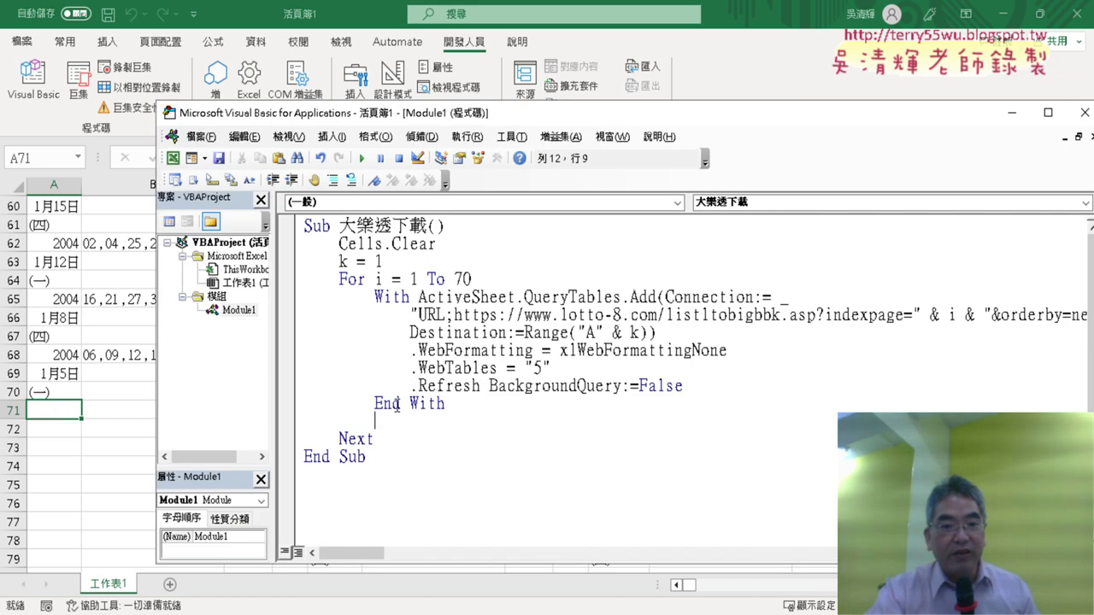
- On the blank line after End With, write k = Range("A1").End(xlDown).Row + 1
drag(376, 403, 446, 405)
click(433, 417)
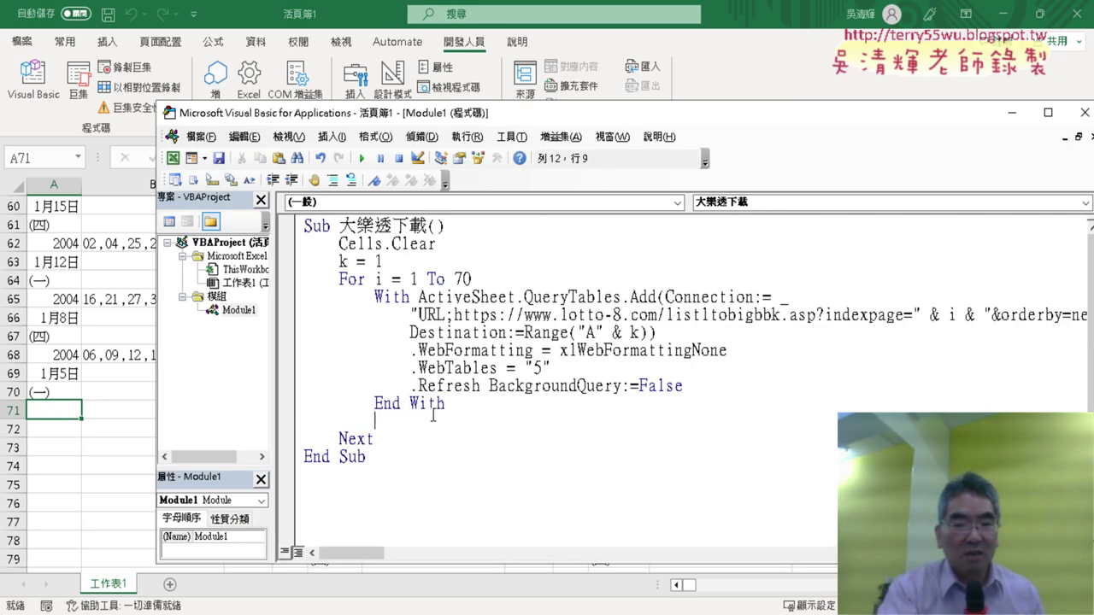
text(k)
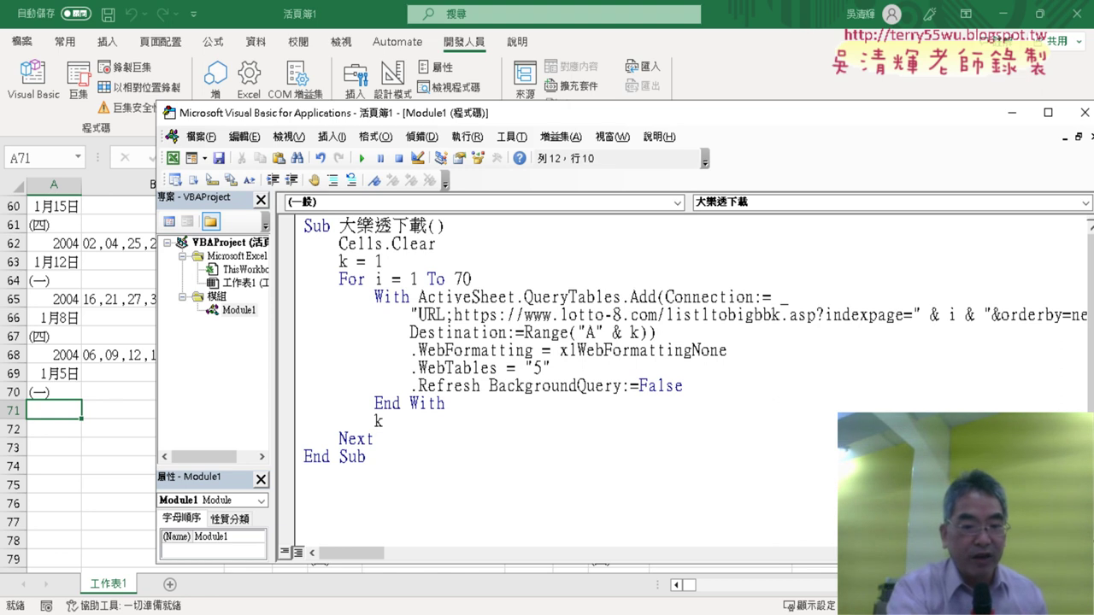
text(=ra)
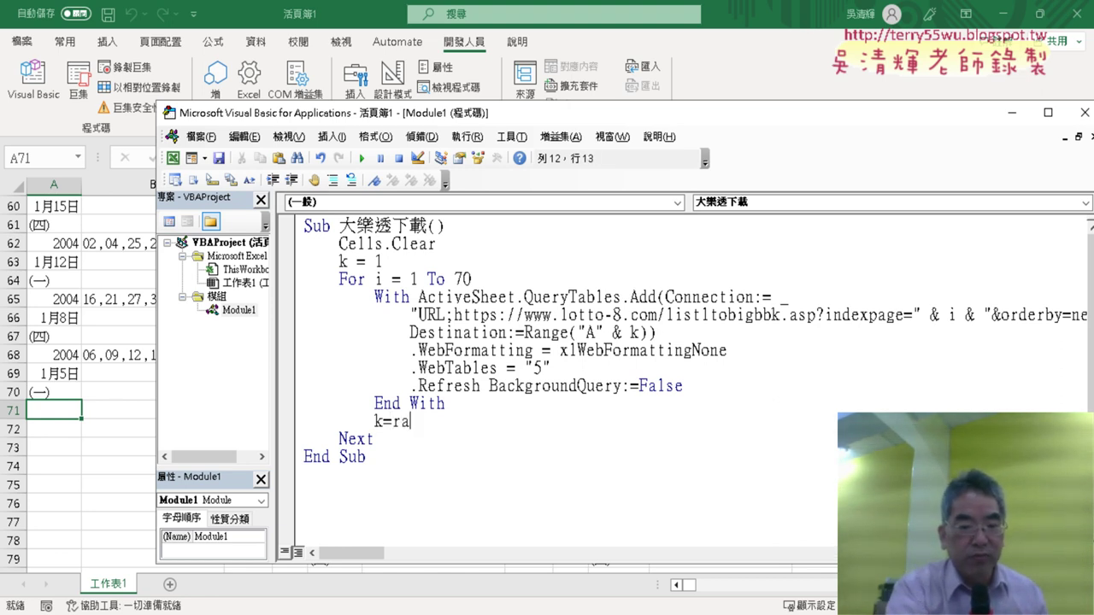
text(nge)
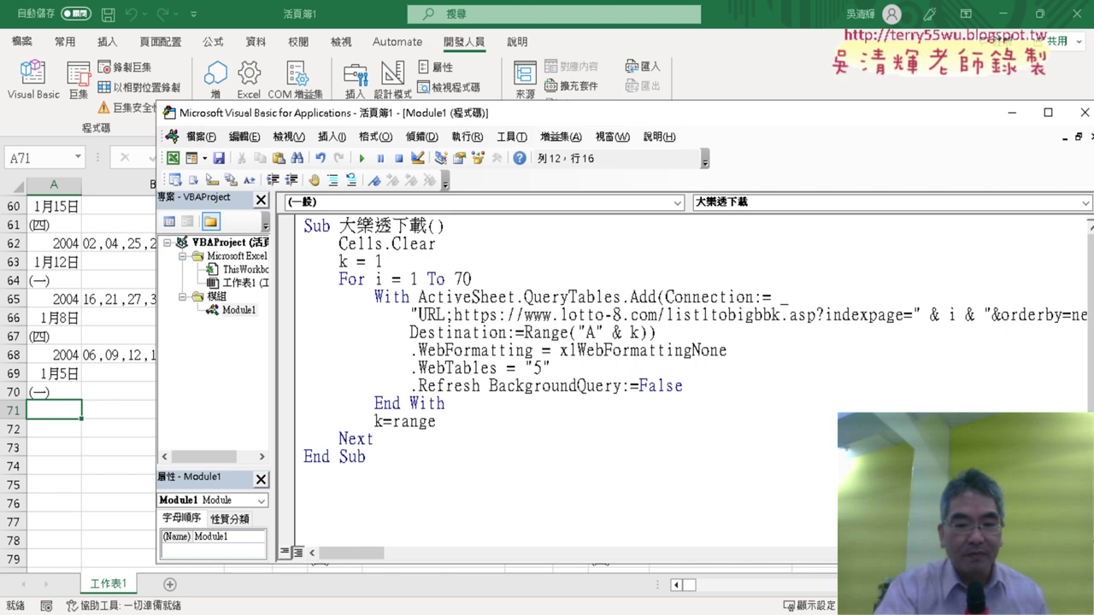
text(("A)
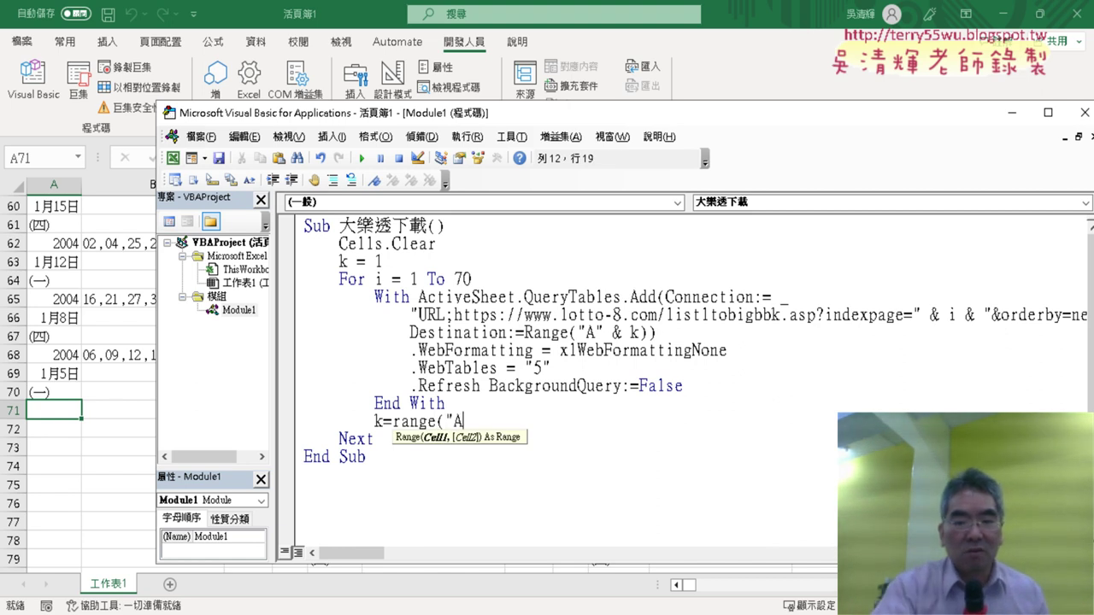
text(1")
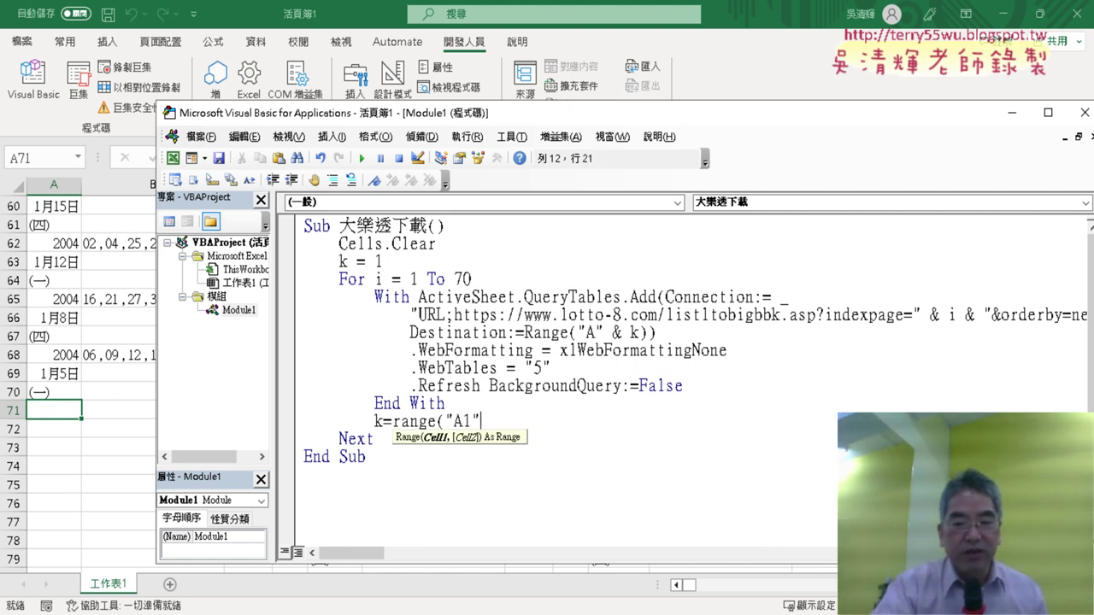
text().)
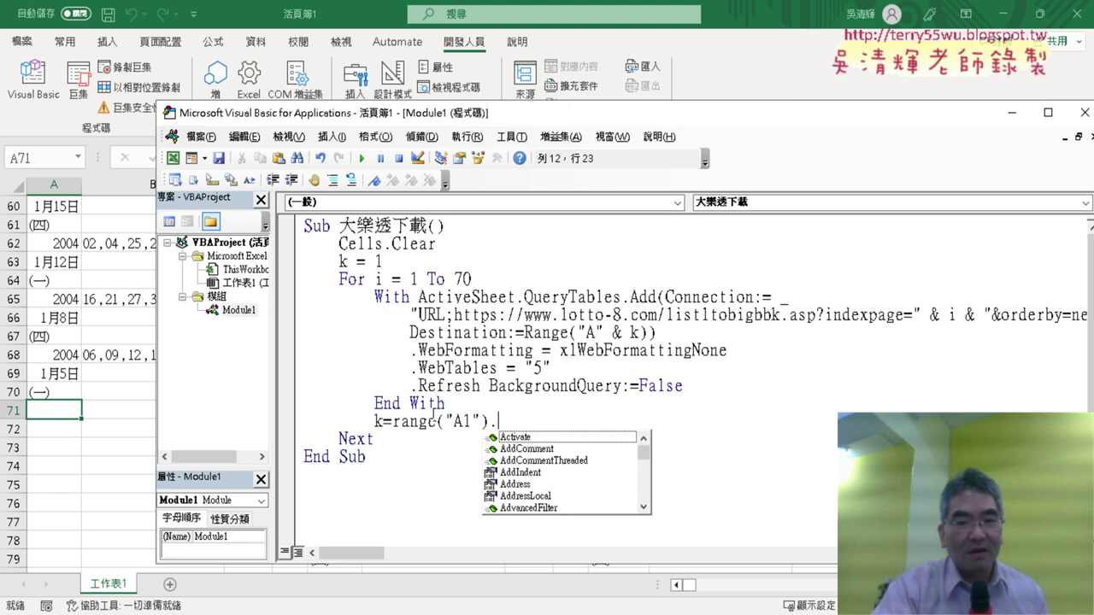
text(E)
key(Down)
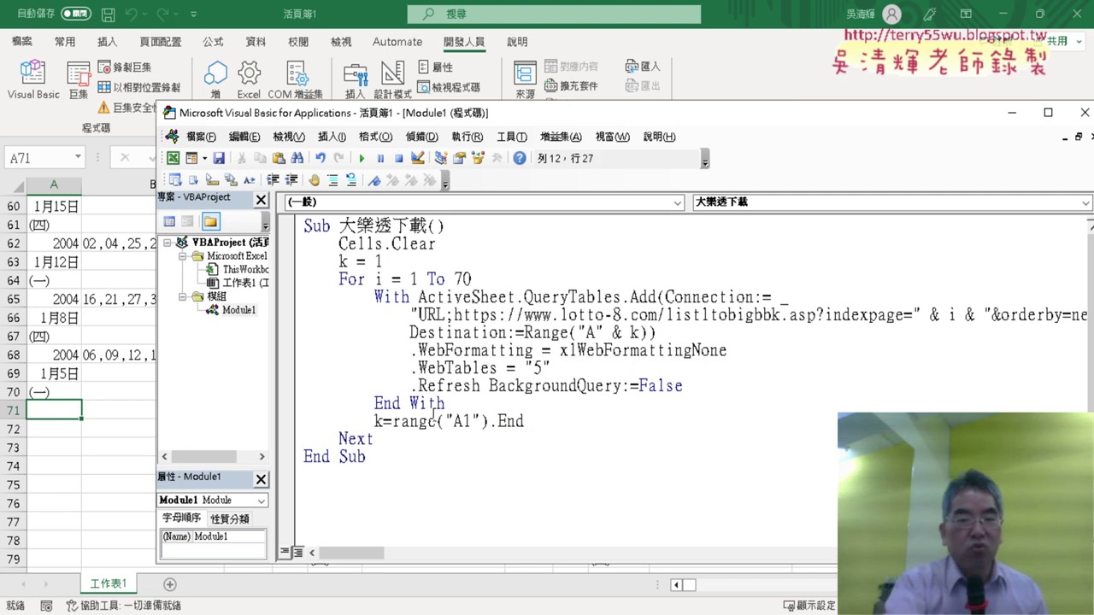
text((xlDown)
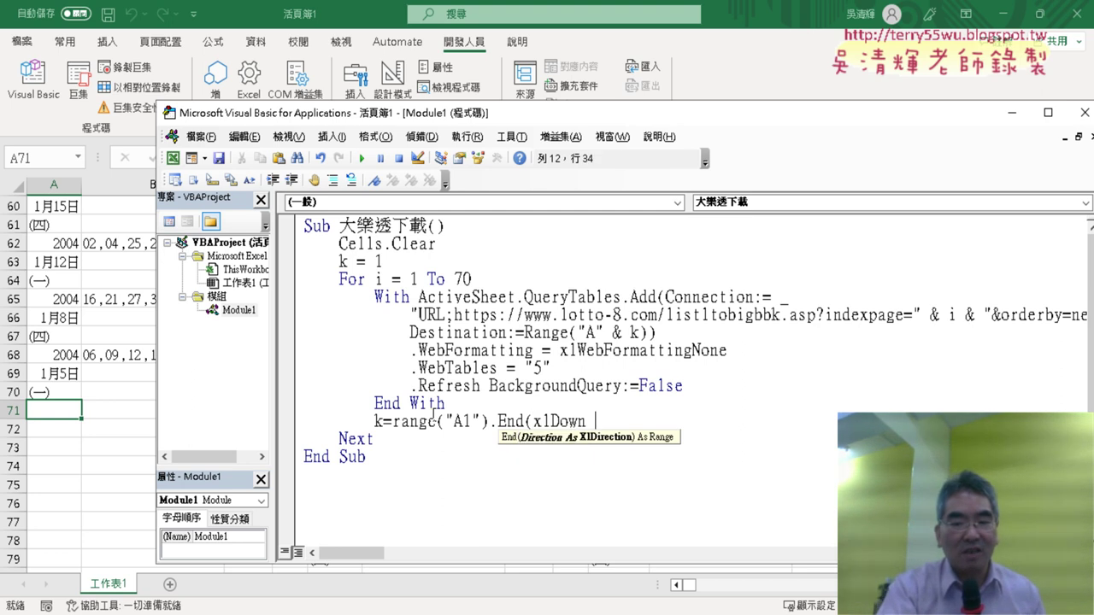
text( ).)
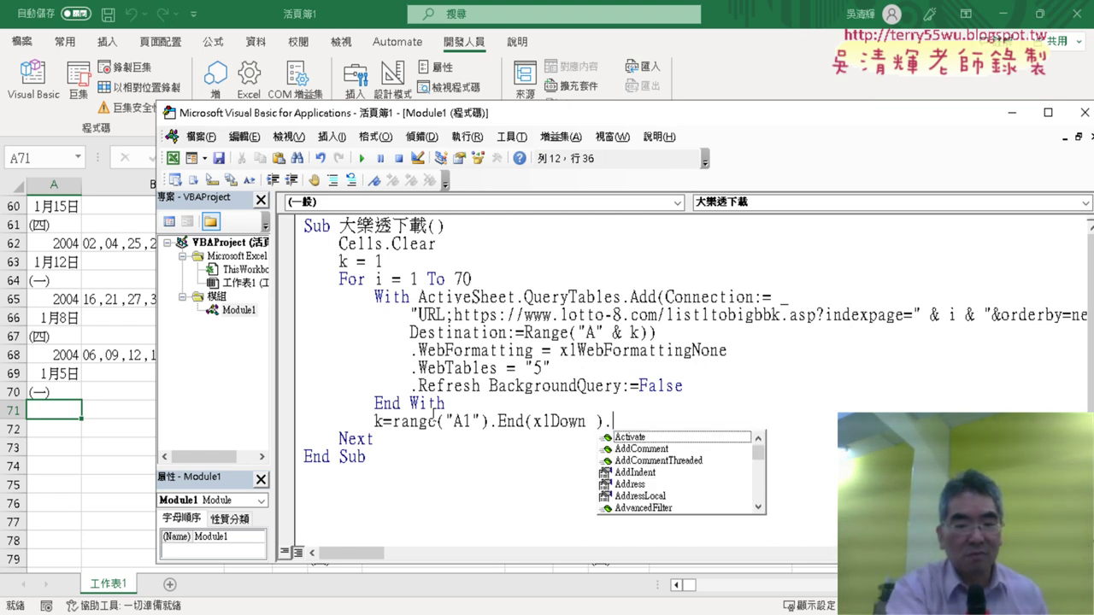
text(row)
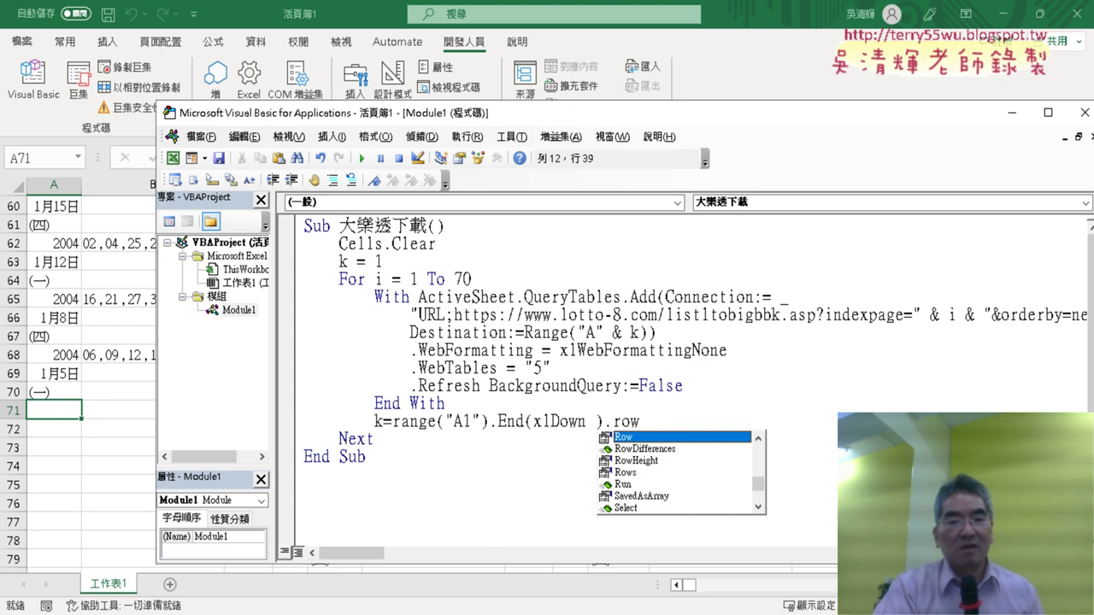
click(305, 438)
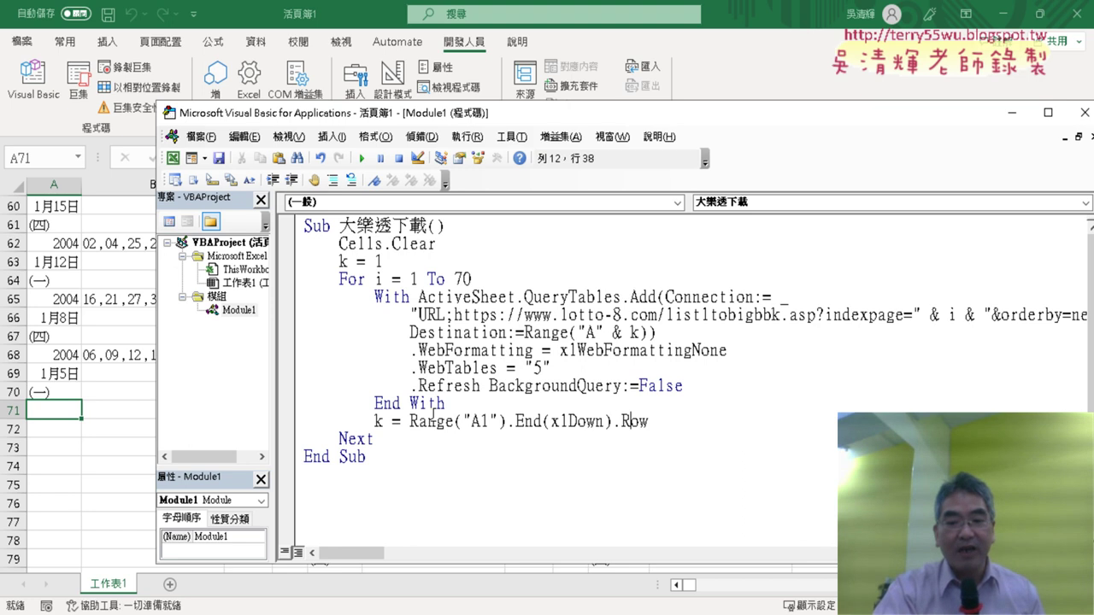
key(End)
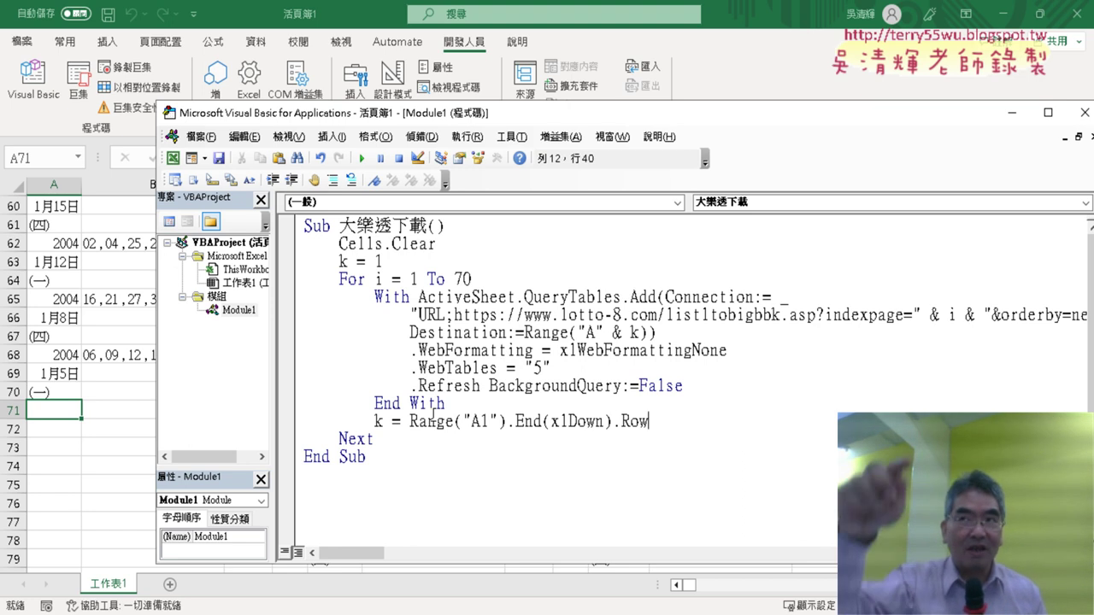
text(+)
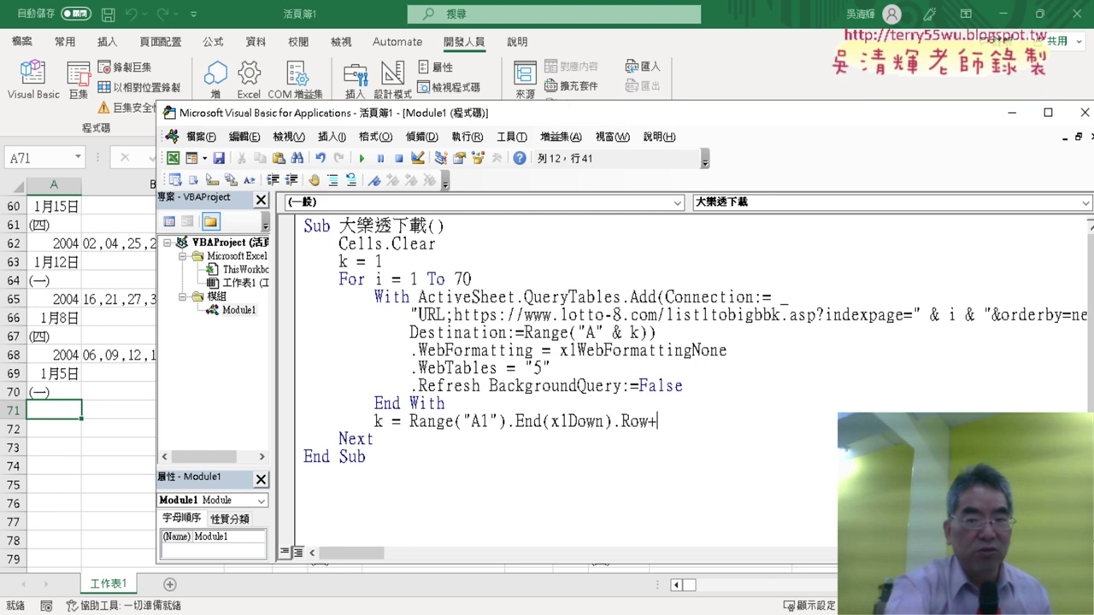
text(1)
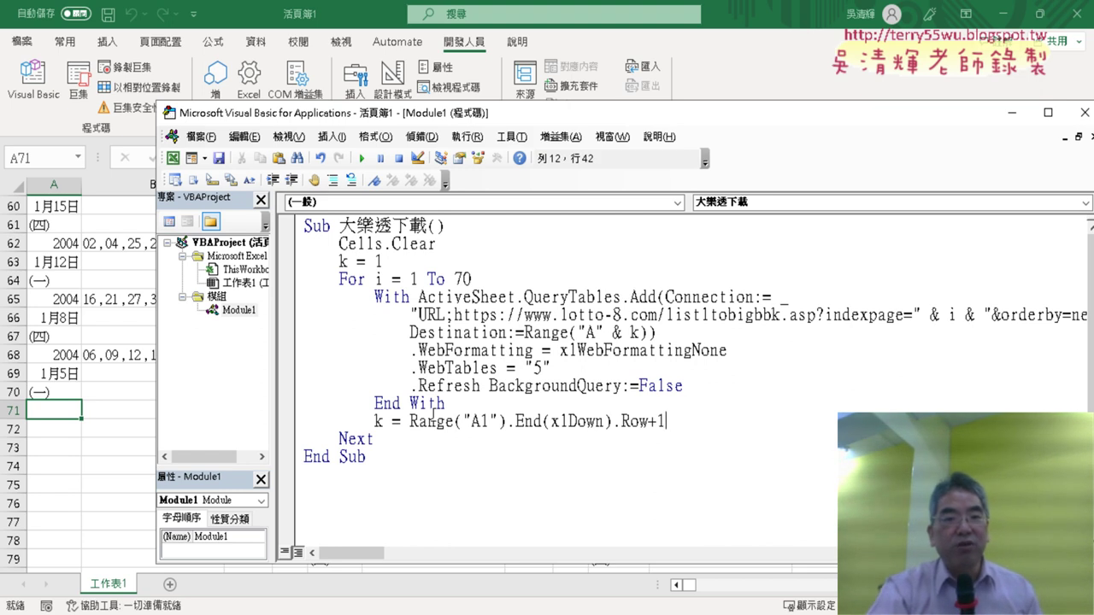
click(571, 473)
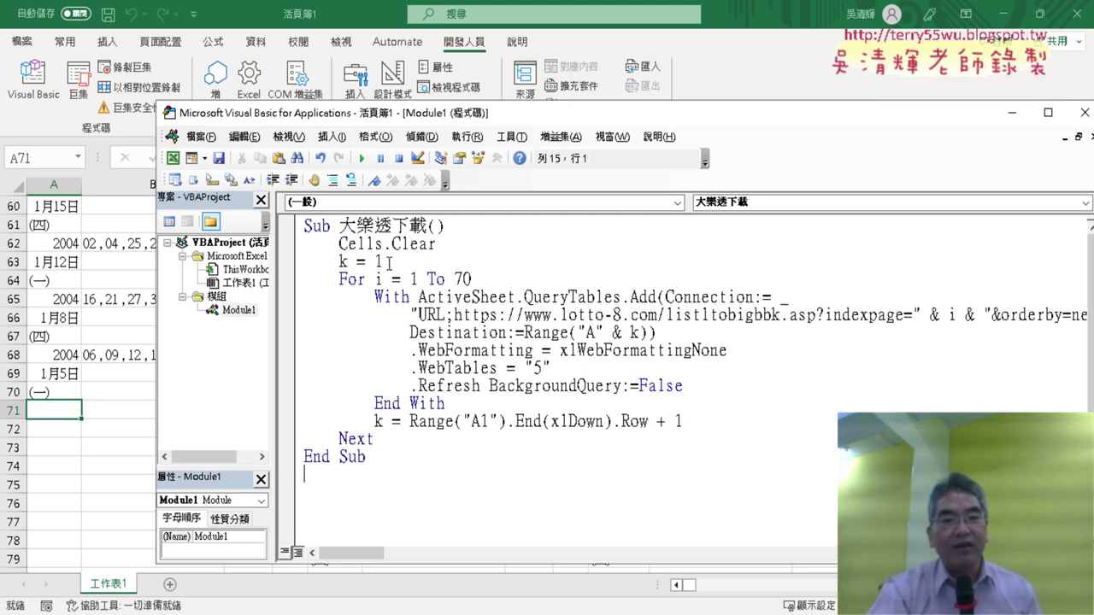
- Set a breakpoint on the For loop line and run the macro until it pauses there
drag(389, 263, 339, 263)
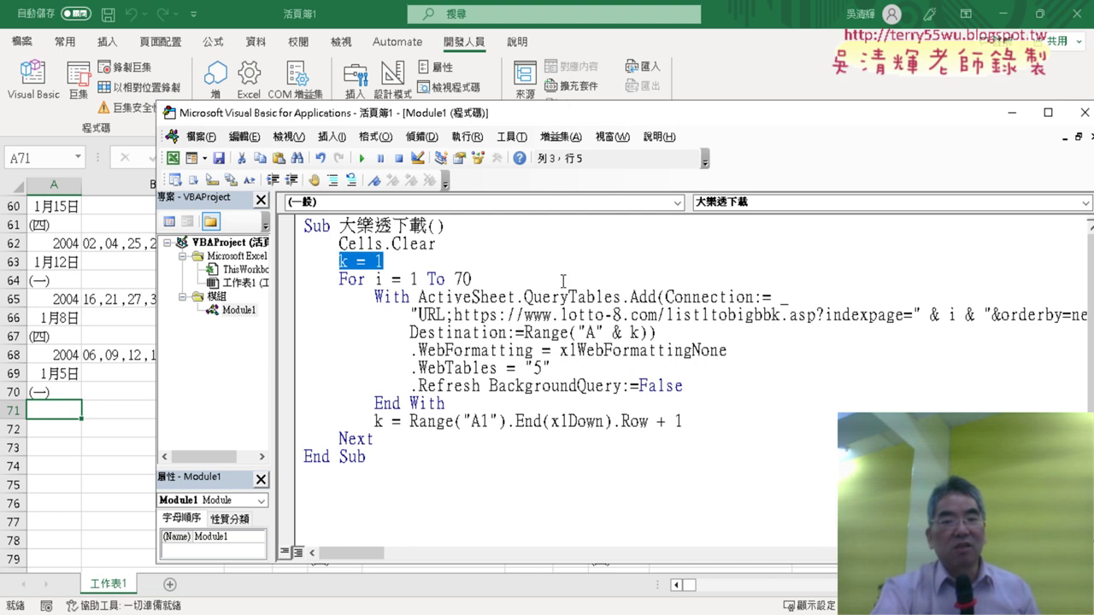
drag(684, 422, 649, 419)
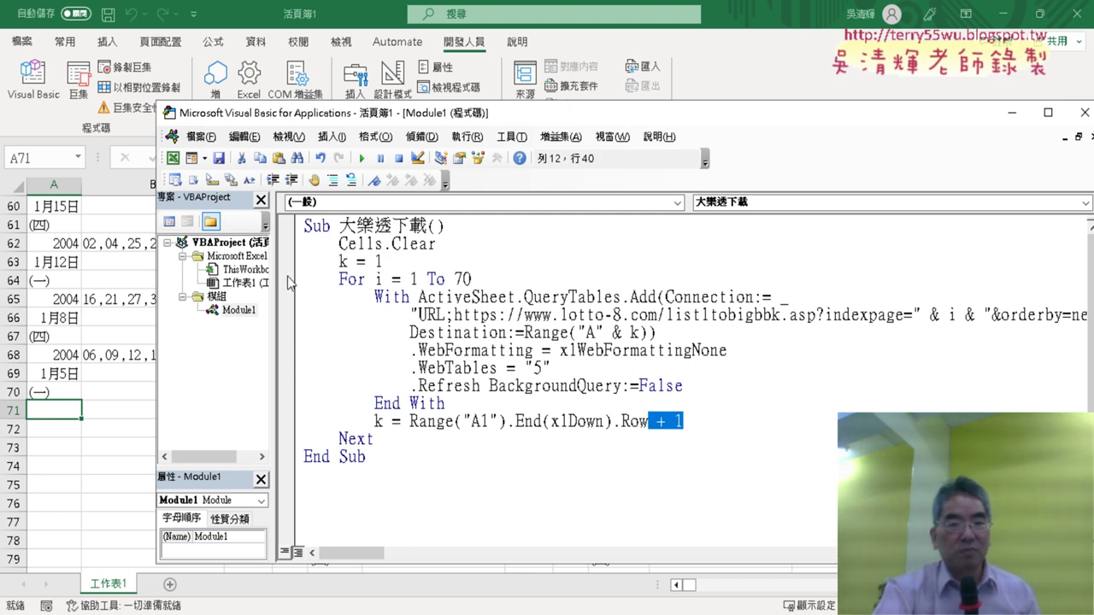
click(288, 278)
click(362, 158)
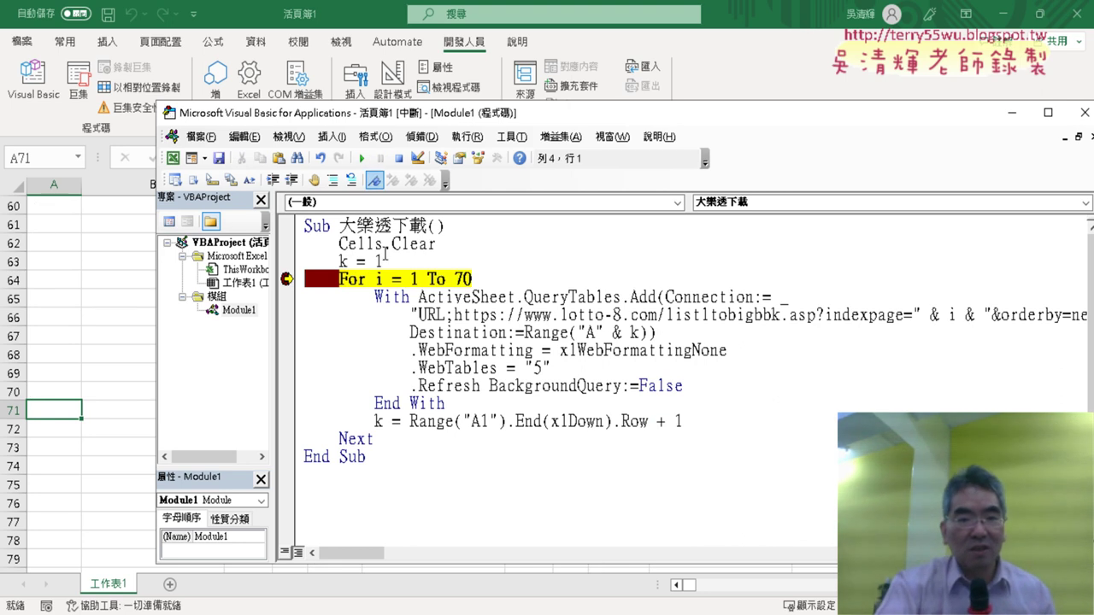
- Move the breakpoint to the k = Range line and resume to download the first page
click(288, 438)
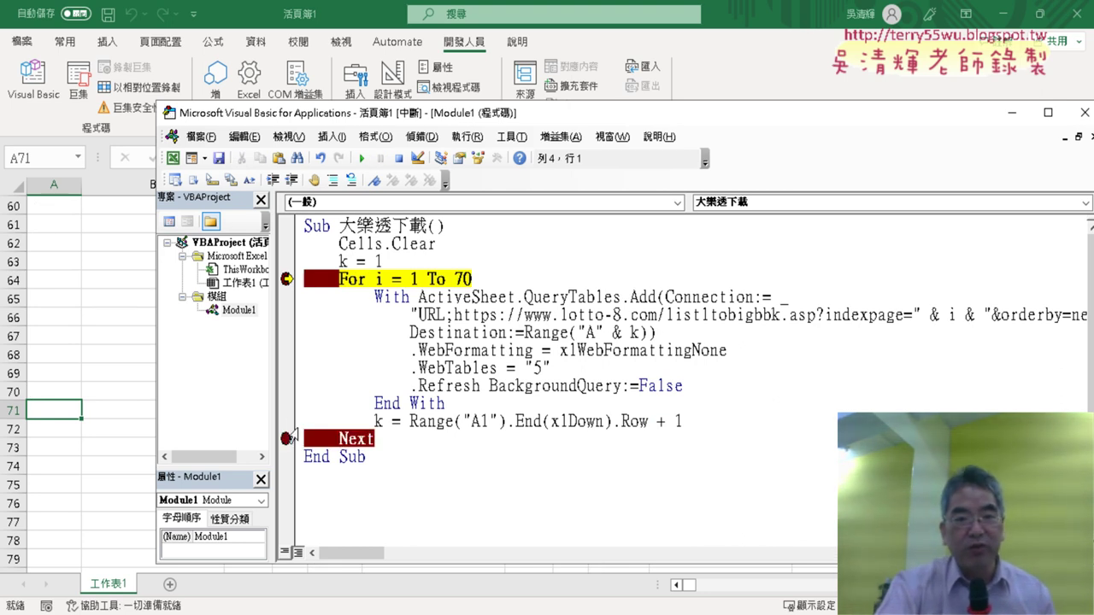
click(288, 420)
click(288, 438)
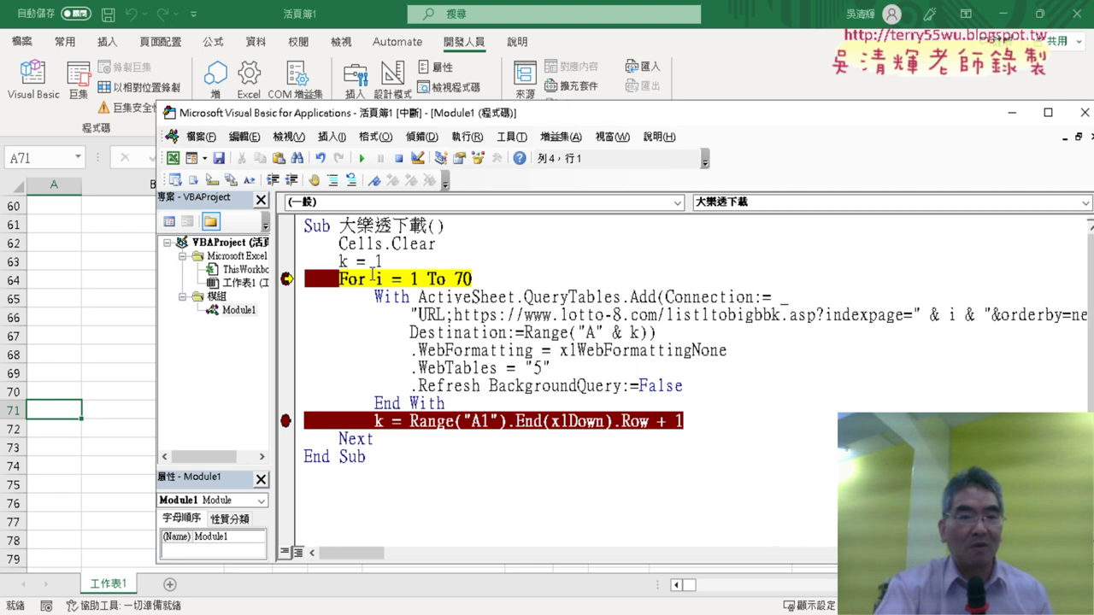
click(361, 159)
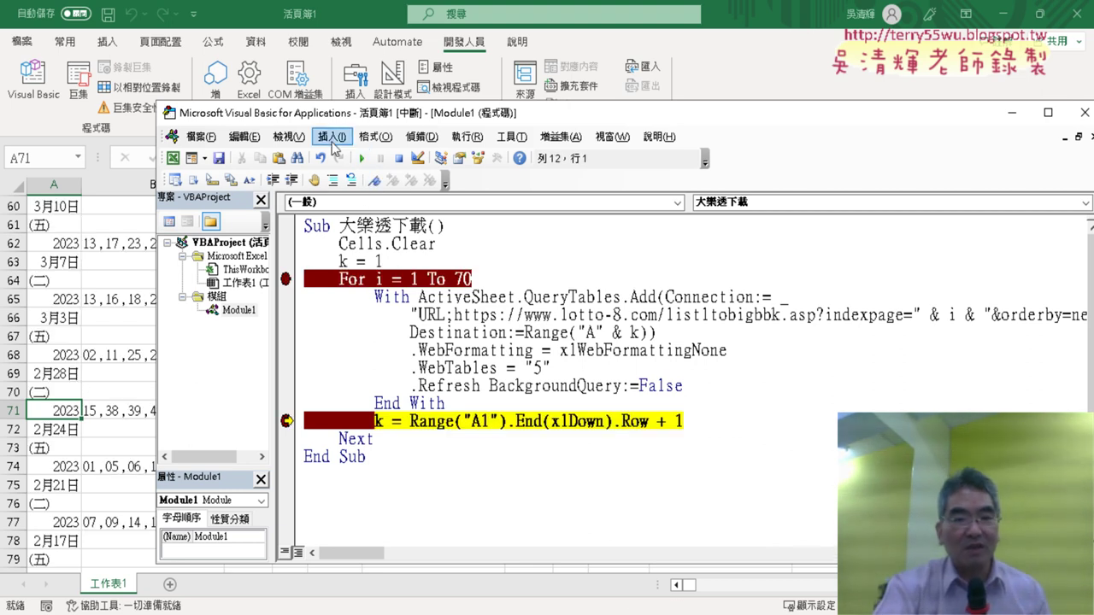
- Confirm on the worksheet that the first page fills column A through row 91
click(49, 207)
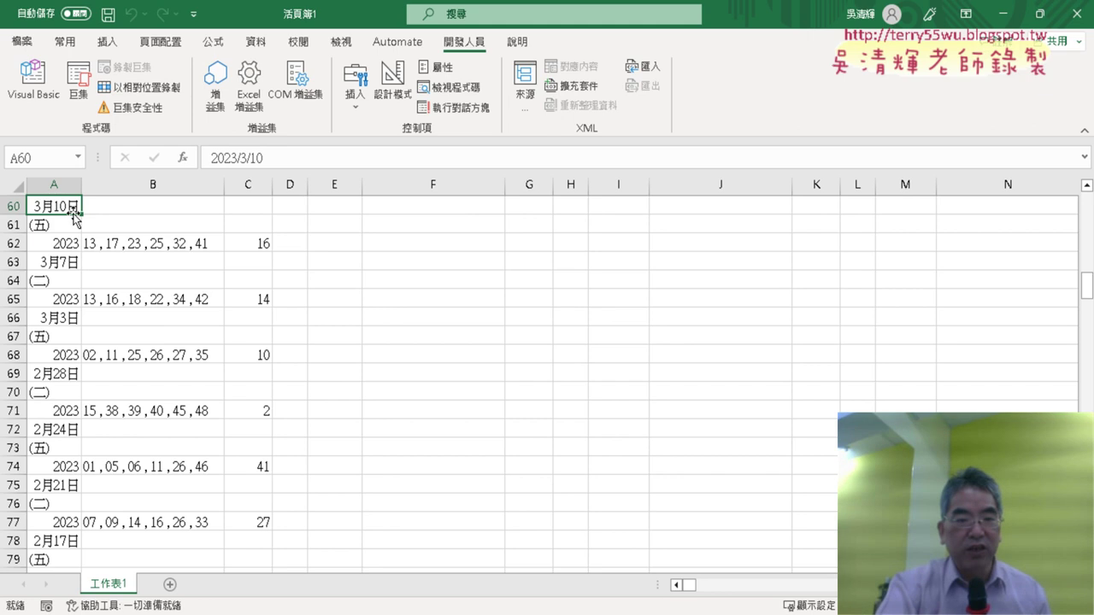
double_click(75, 214)
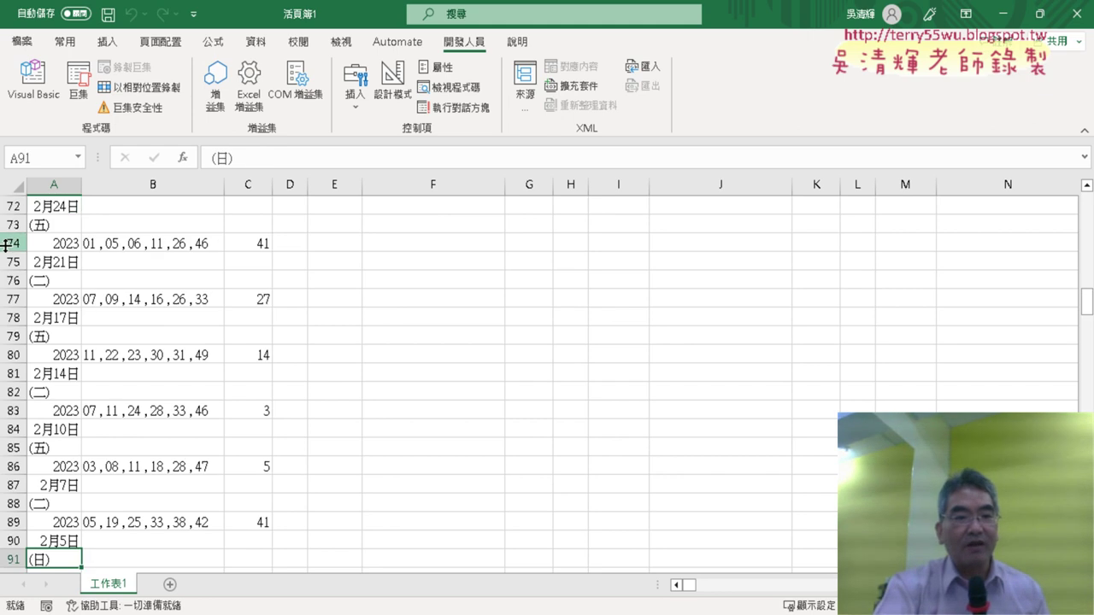
scroll(140, 265, down, 3)
scroll(134, 363, down, 1)
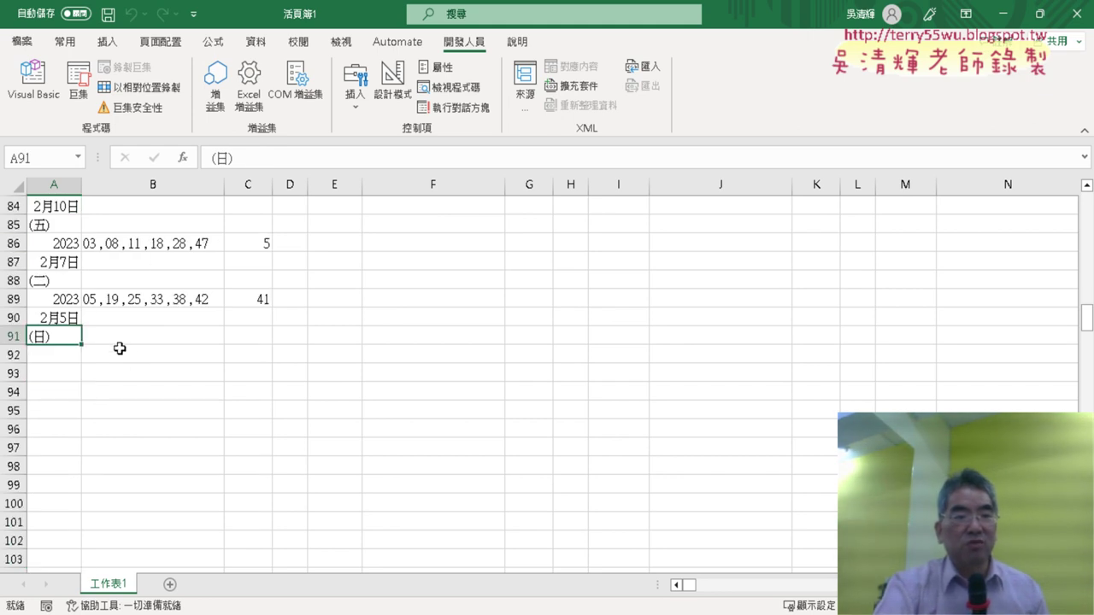
click(32, 81)
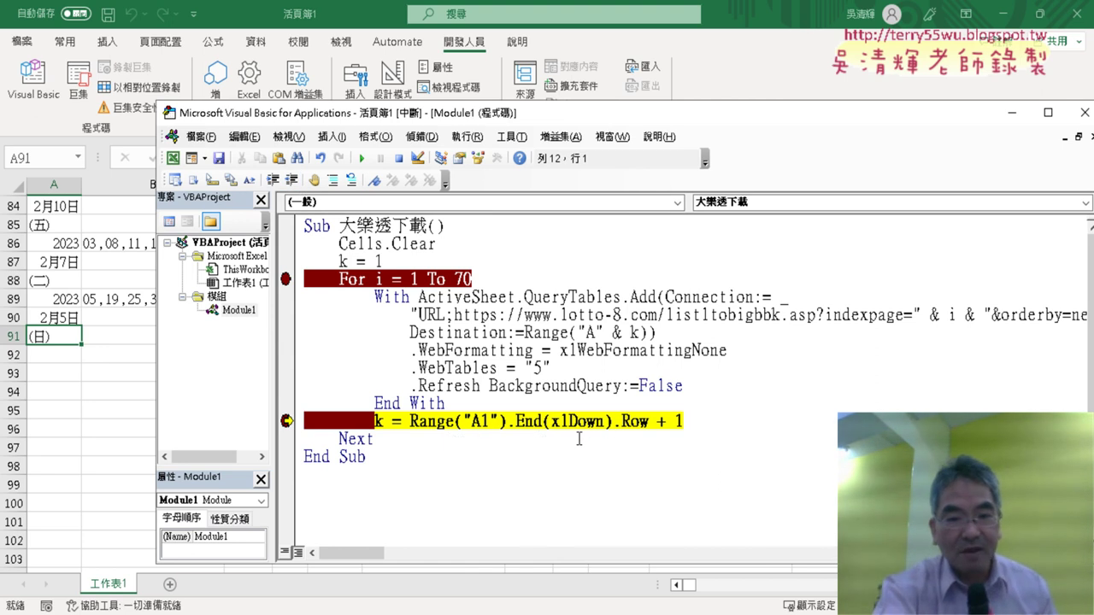
- Step past the k update, inspect the destination expression, and resume for the next page
key(F8)
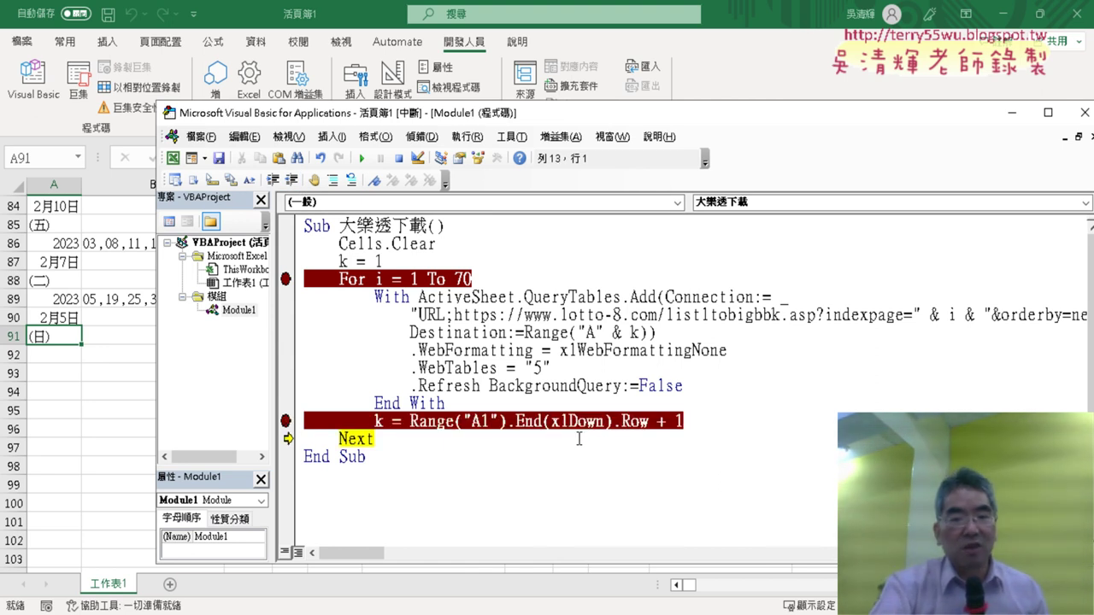
mouse_move(379, 422)
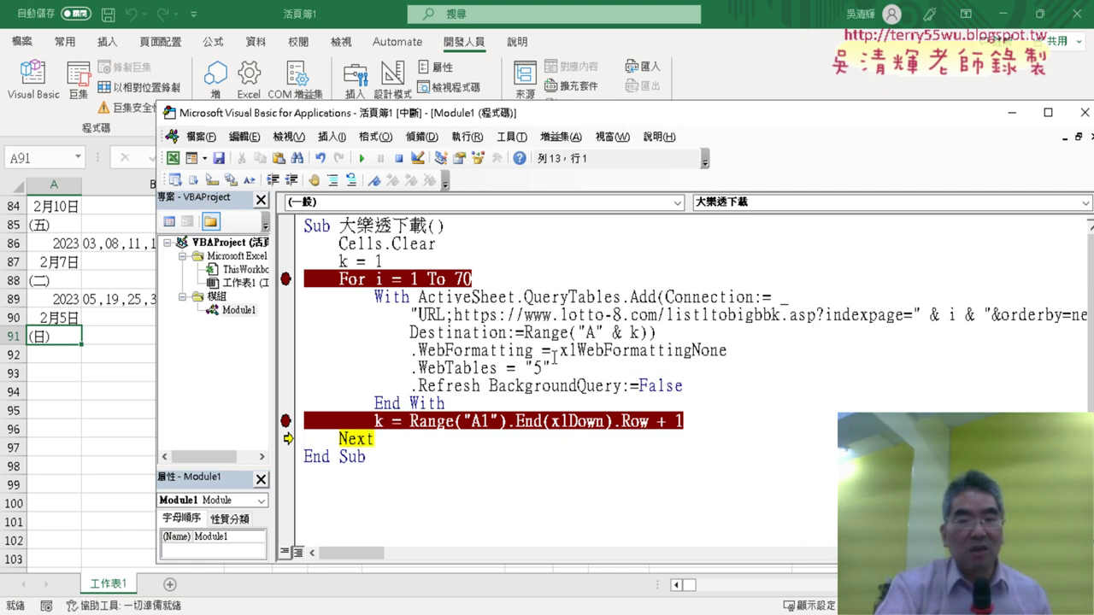
drag(578, 333, 641, 336)
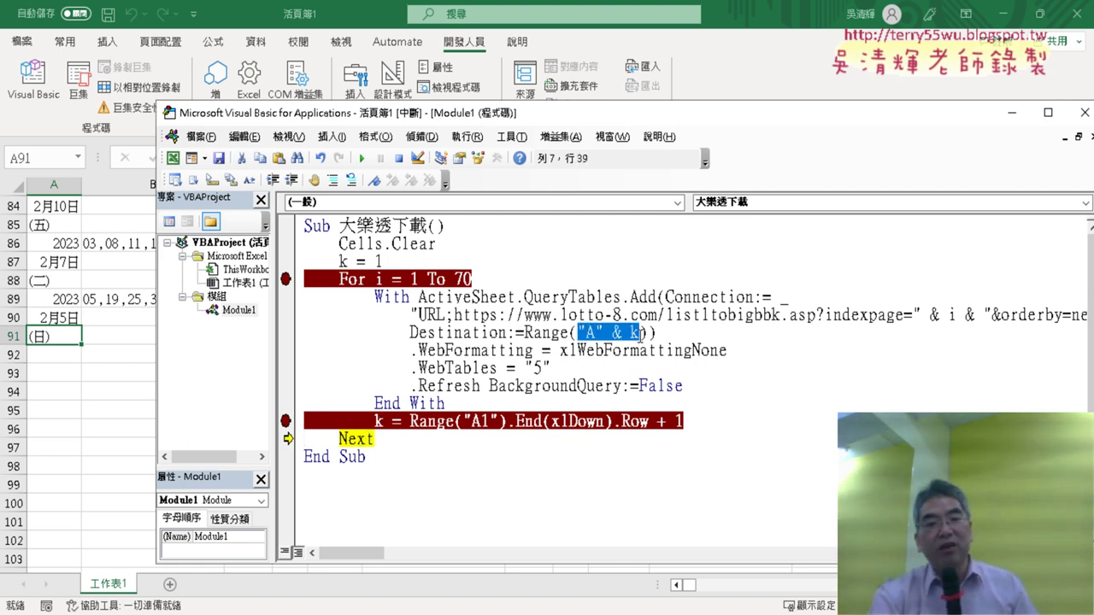
mouse_move(641, 338)
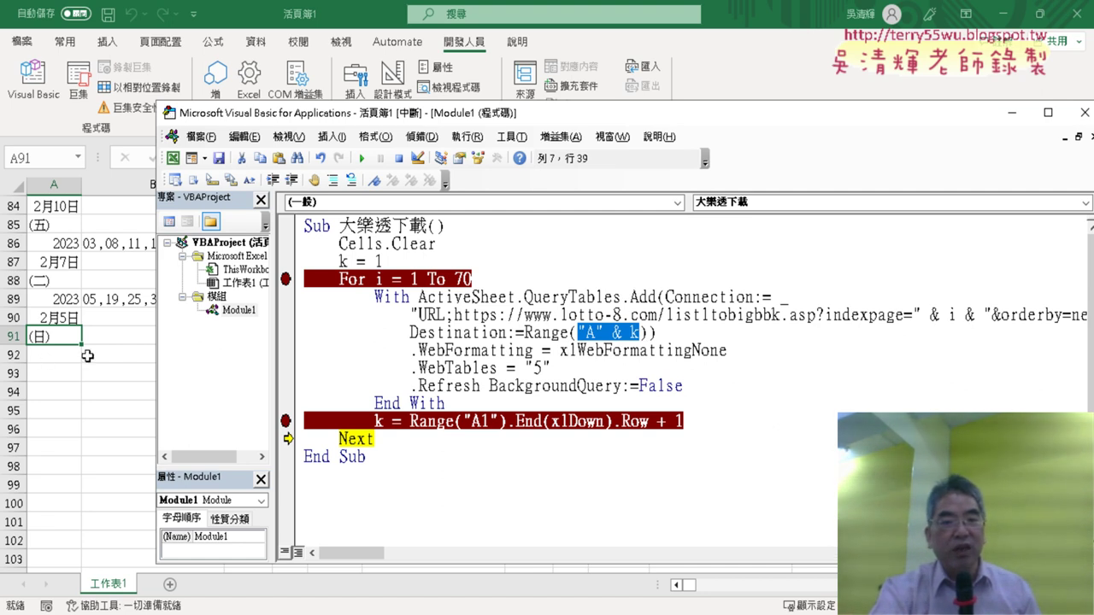
click(364, 158)
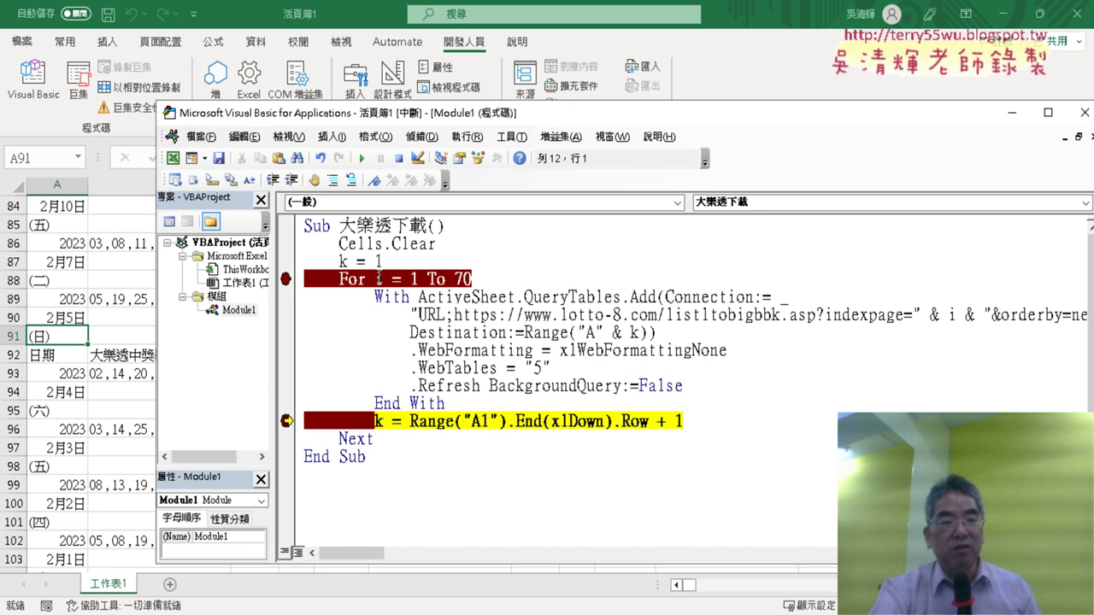
- Check on the worksheet that the new page begins at row 183, then return to the code
mouse_move(382, 278)
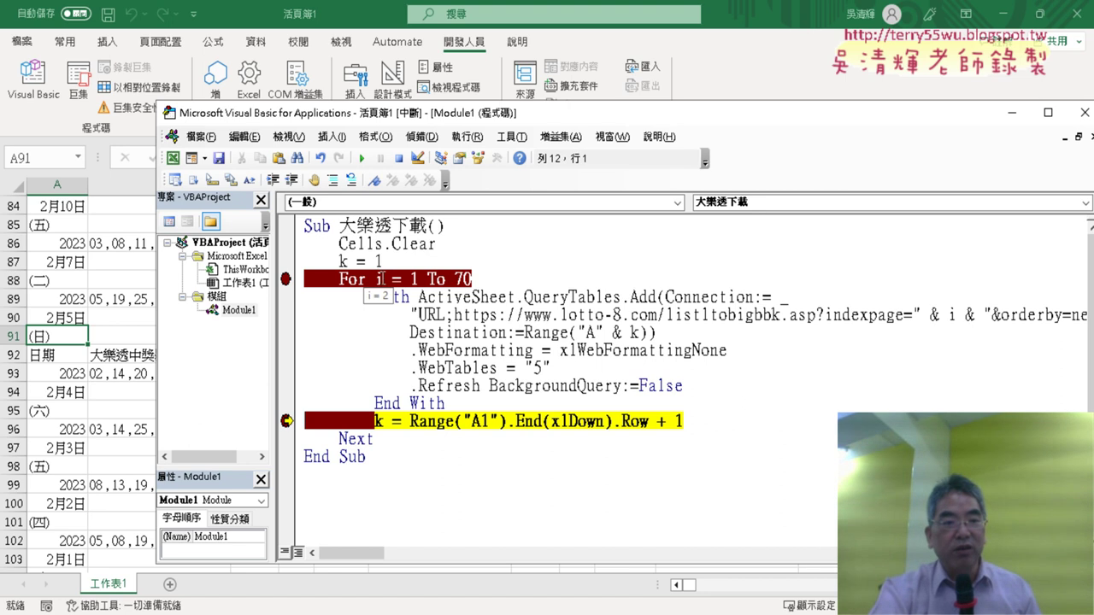
click(49, 355)
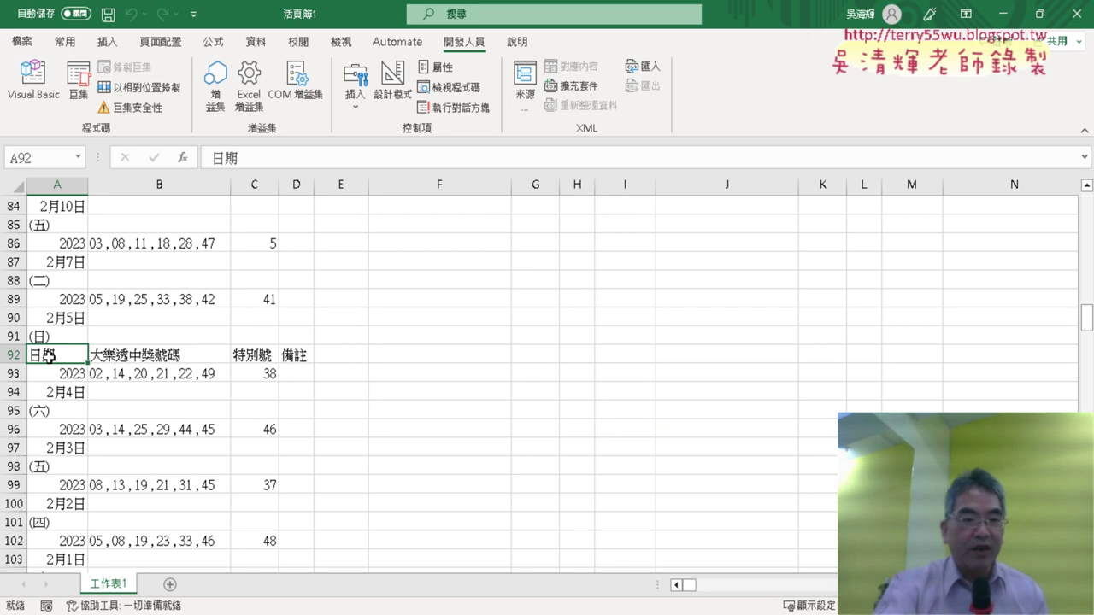
key(ctrl+Down)
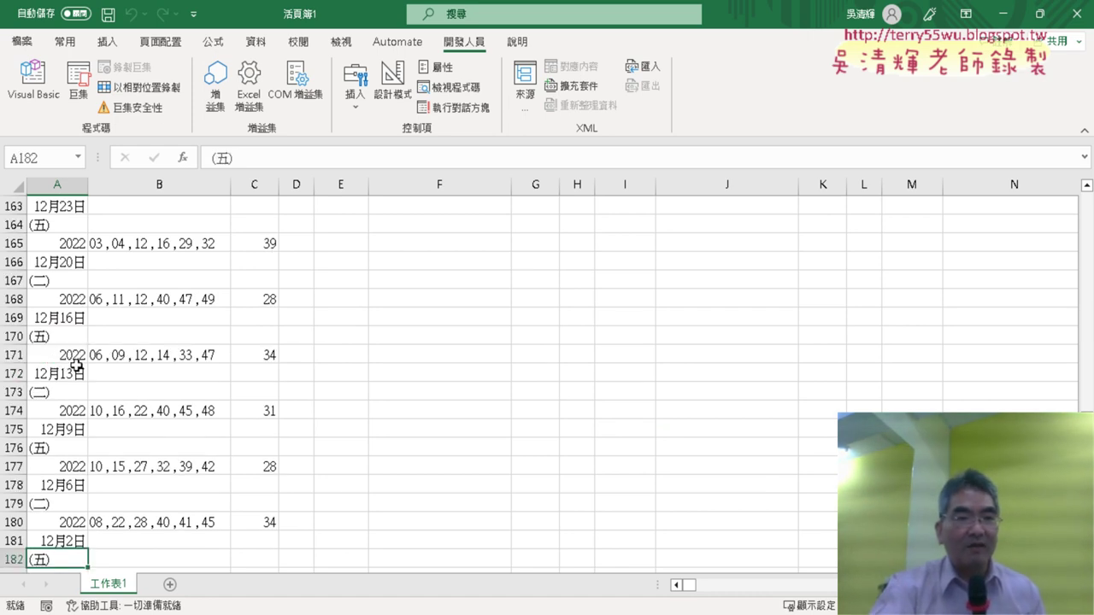
scroll(69, 368, down, 3)
click(33, 78)
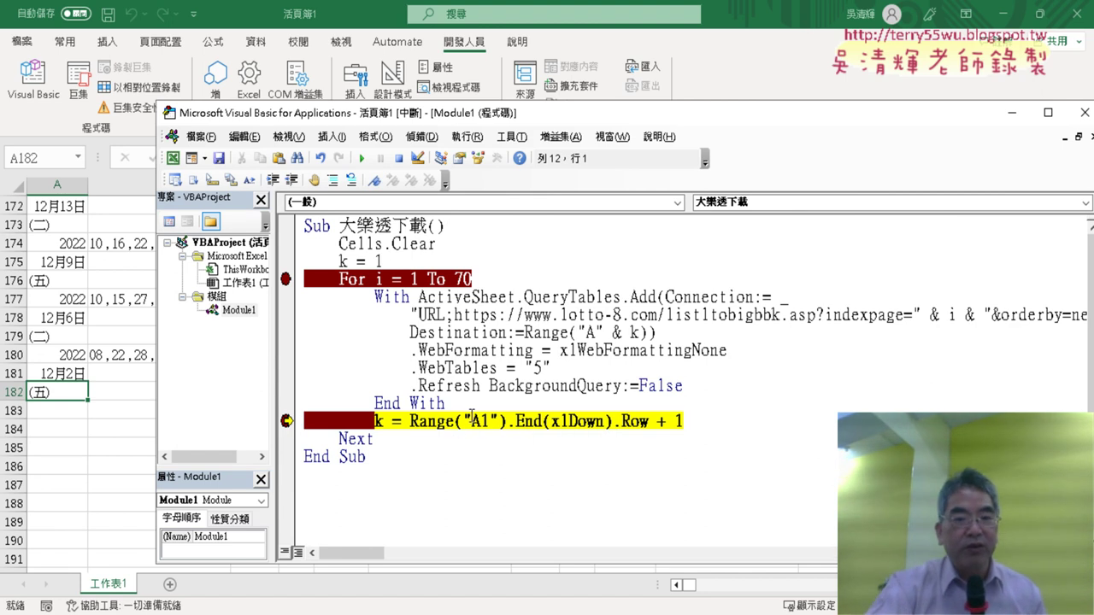
- Step and continue through one more page, then remove the For-line breakpoint
key(F8)
mouse_move(377, 419)
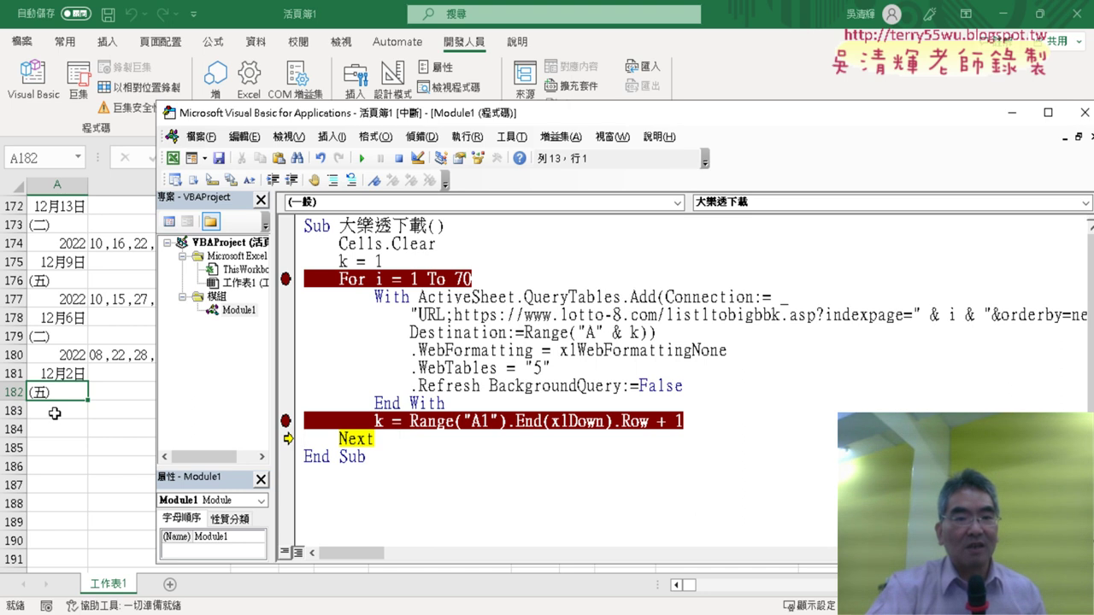
click(363, 159)
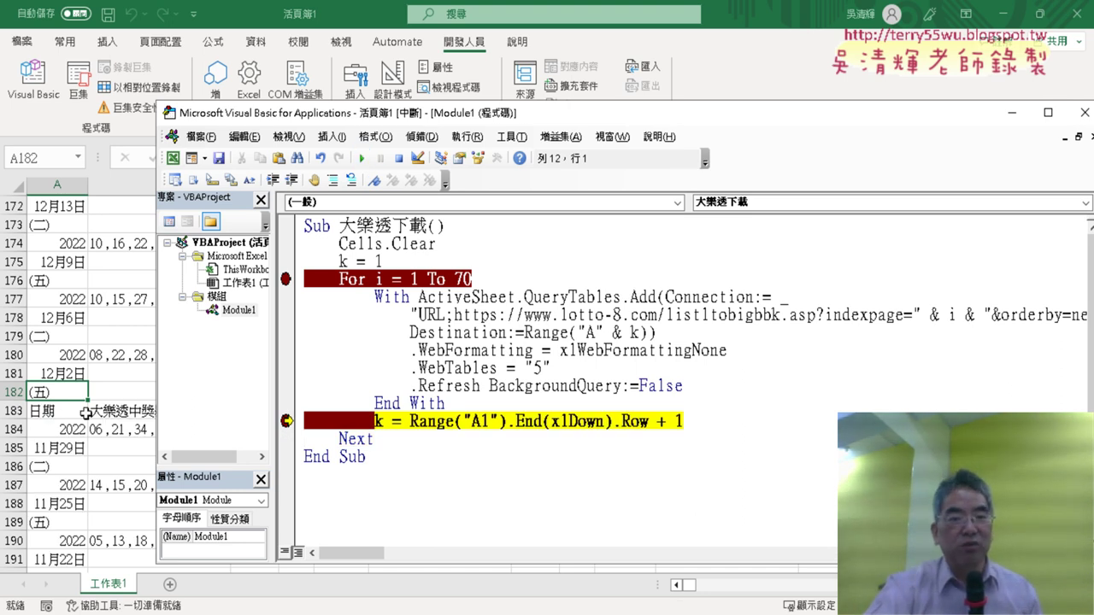
click(285, 280)
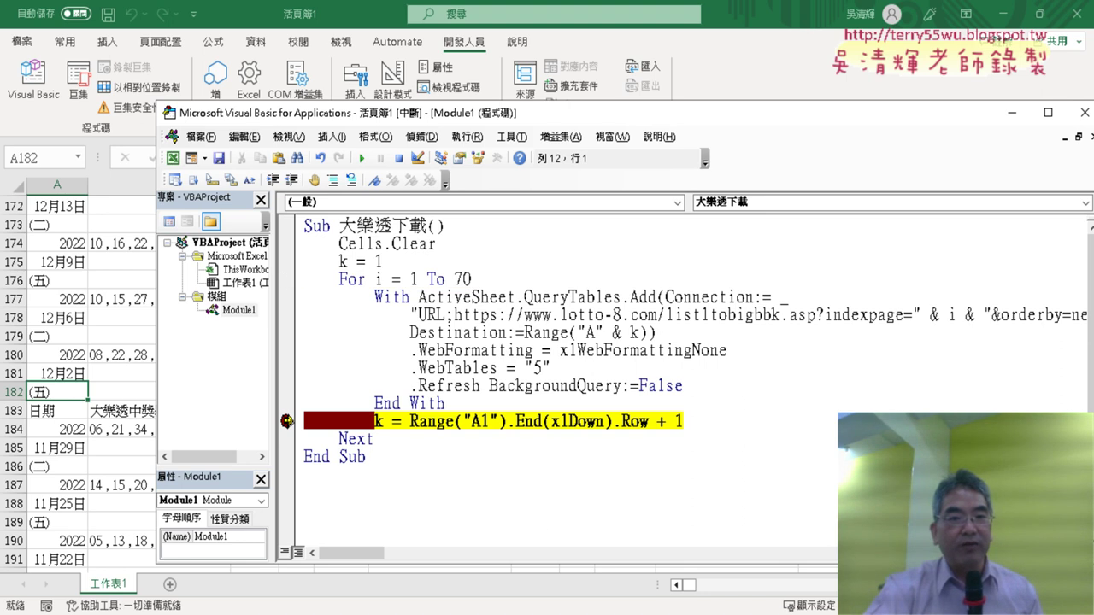
- Remove the k-line breakpoint and resume so the macro downloads all 70 pages
click(286, 420)
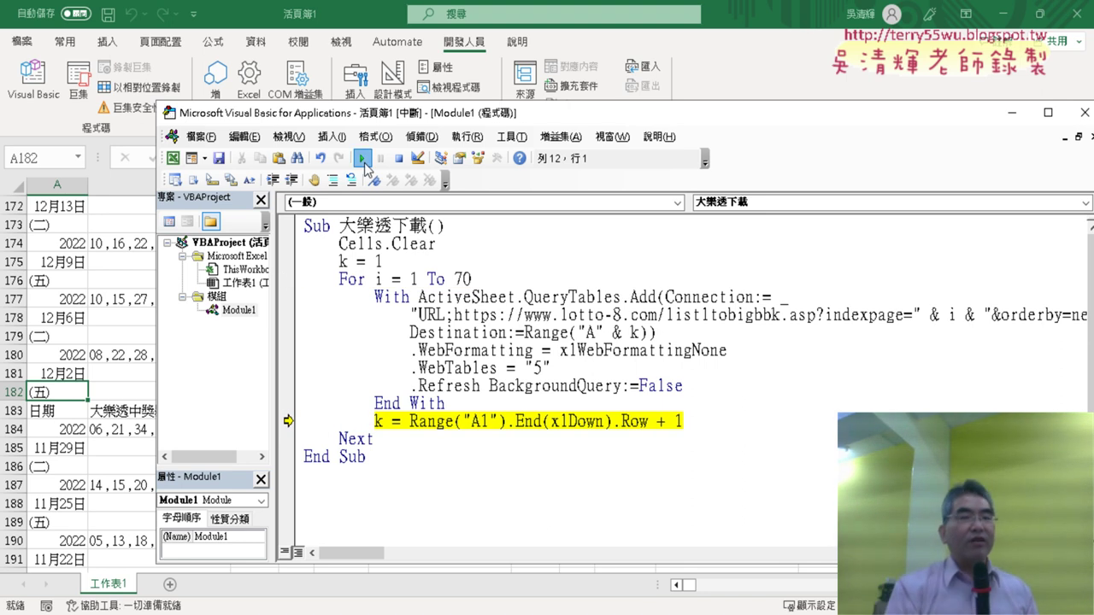
click(362, 158)
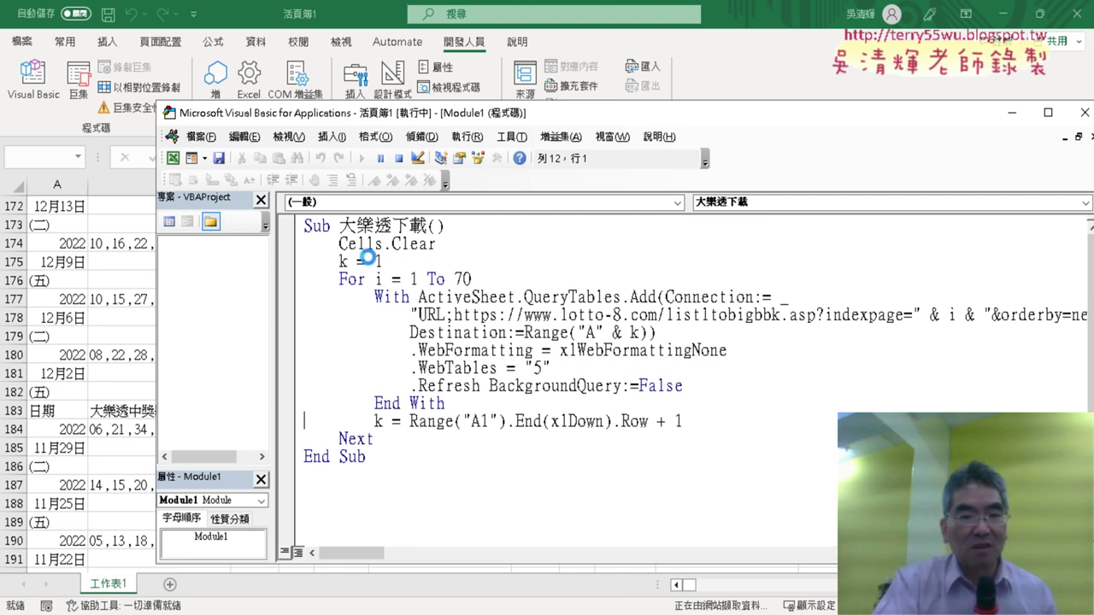
drag(382, 272, 392, 256)
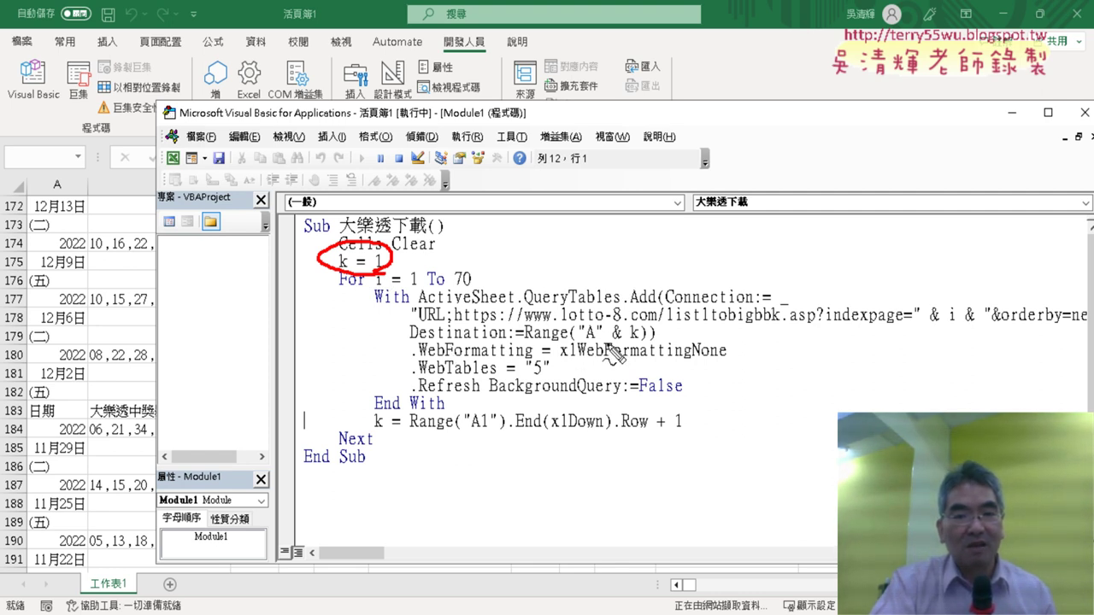
drag(604, 345, 645, 342)
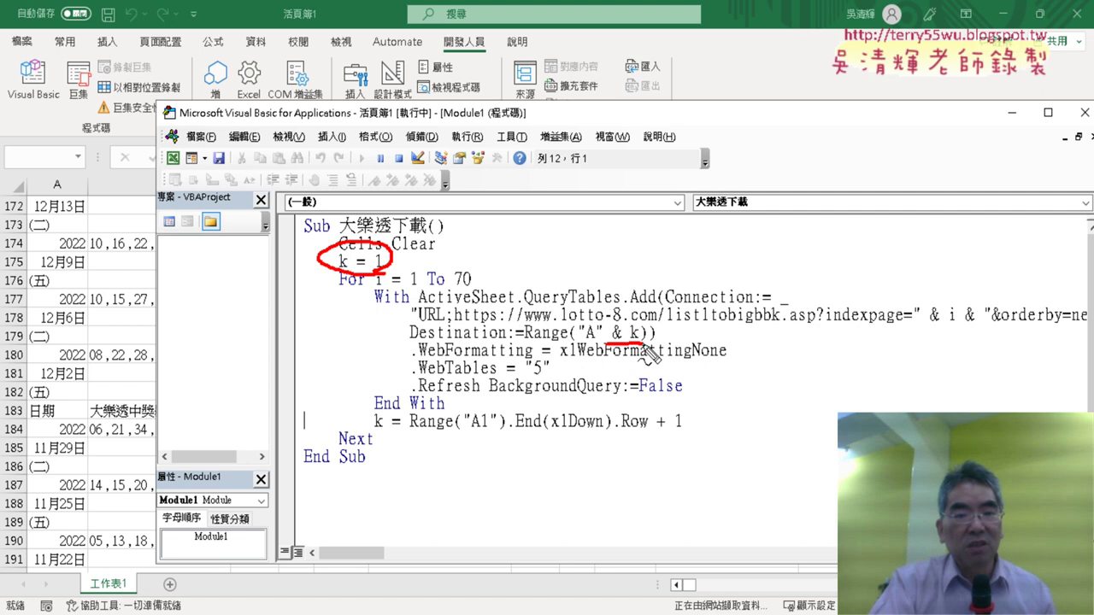
drag(378, 416, 444, 415)
drag(369, 376, 355, 433)
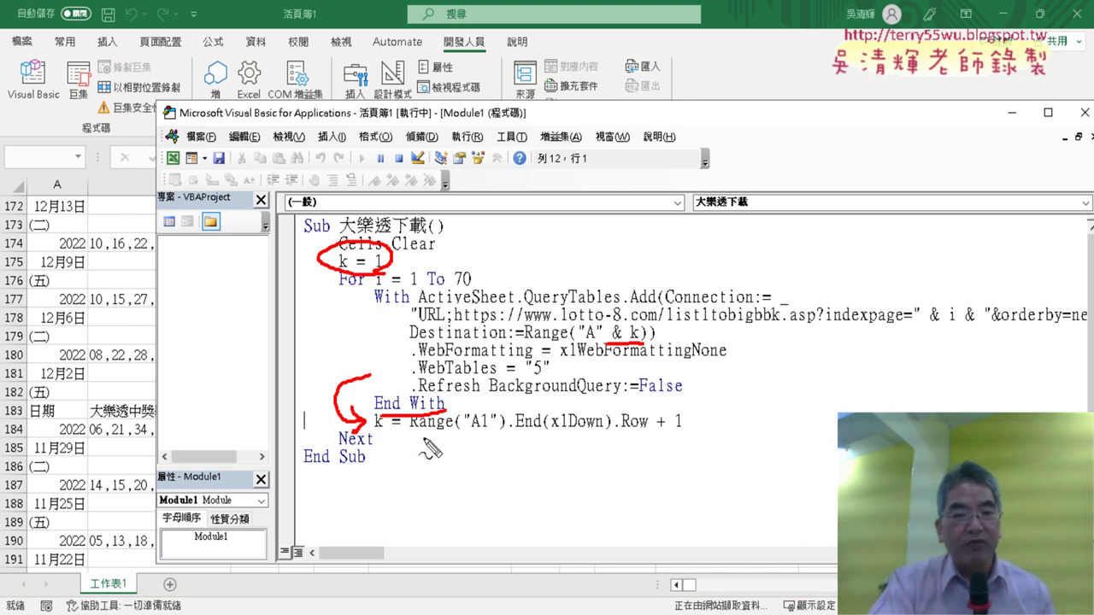
drag(417, 432, 636, 432)
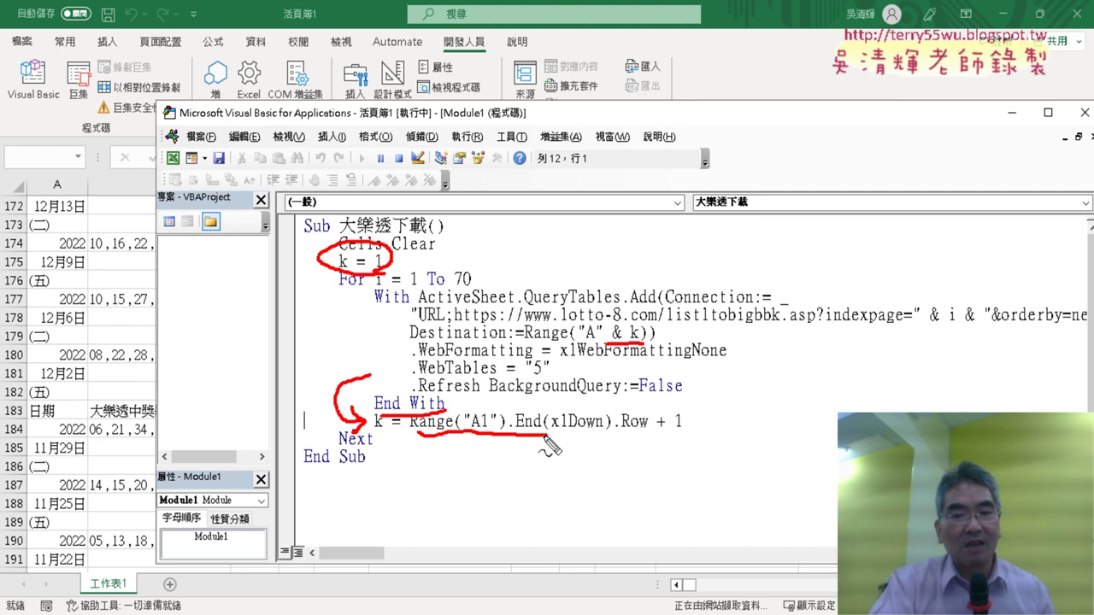
drag(684, 405, 659, 433)
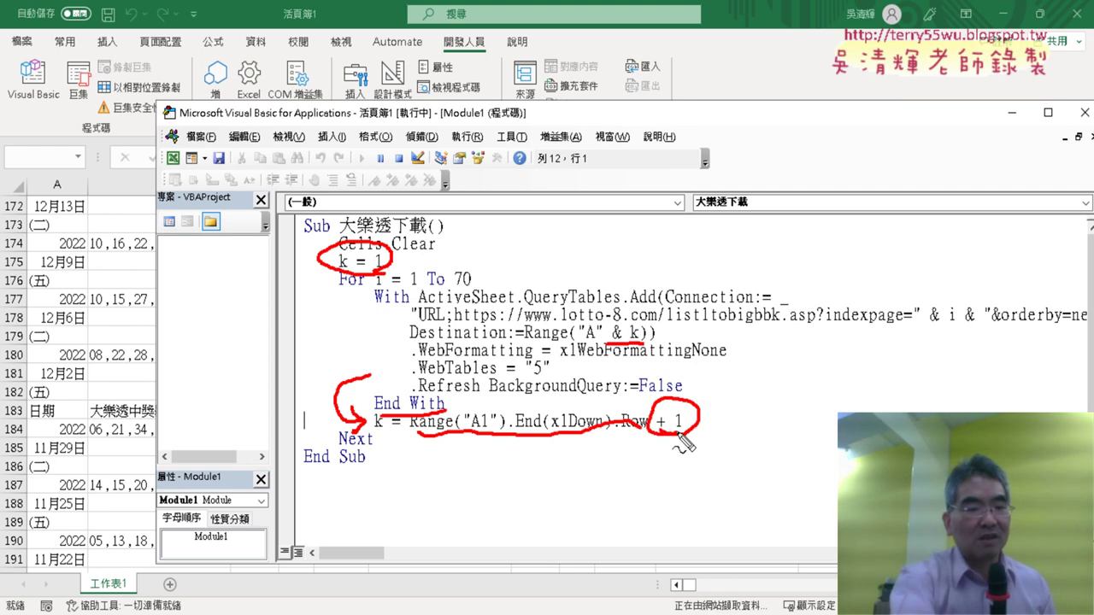
key(Escape)
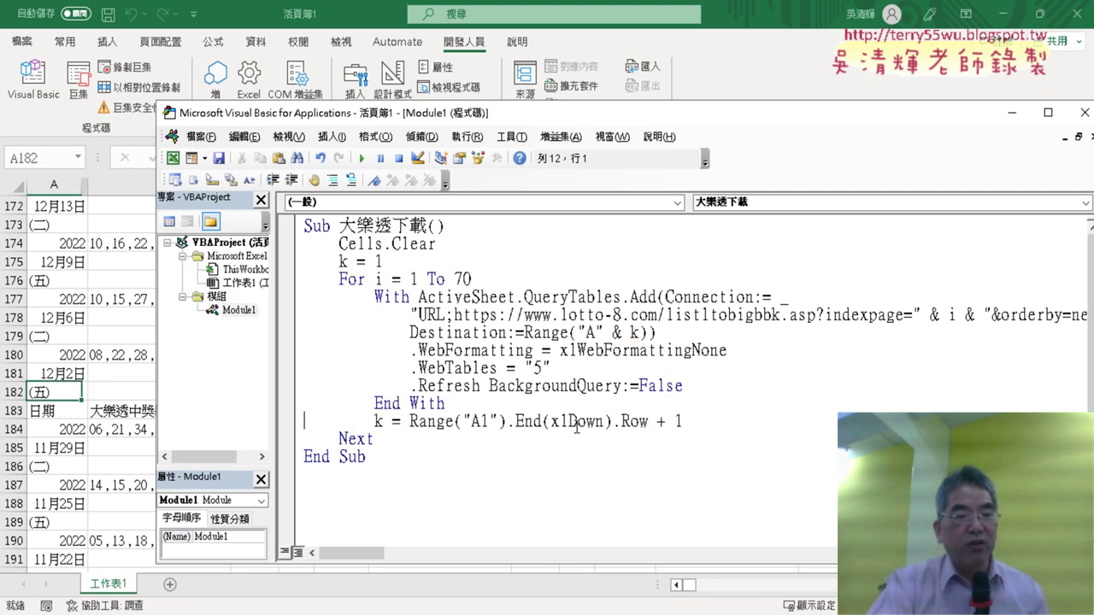
- Back in Excel, jump to the last data row (6349), then return to cell A1
click(58, 392)
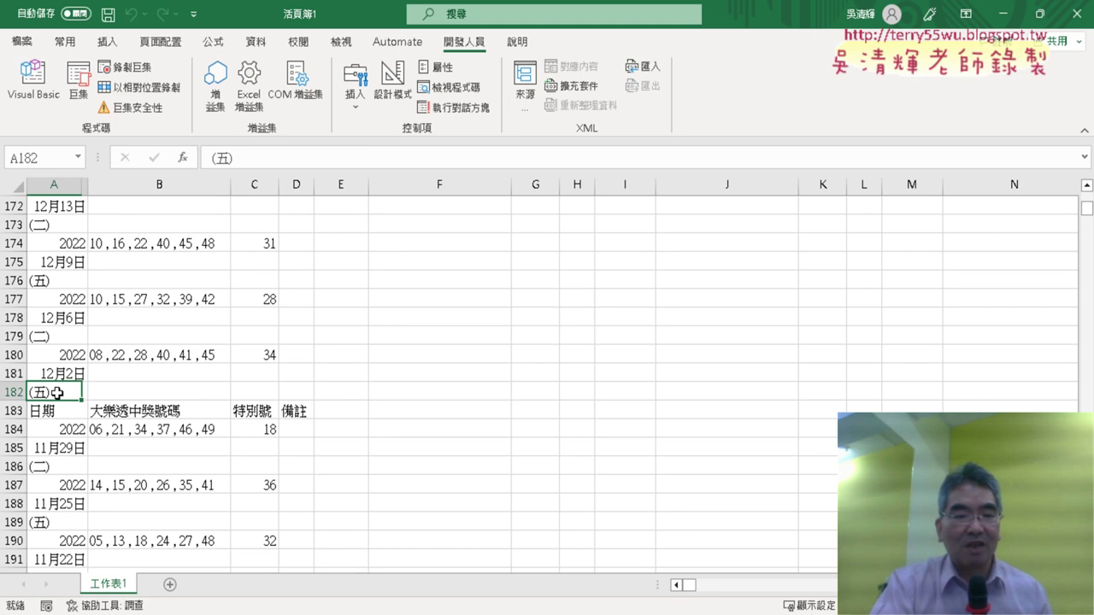
key(ctrl+Down)
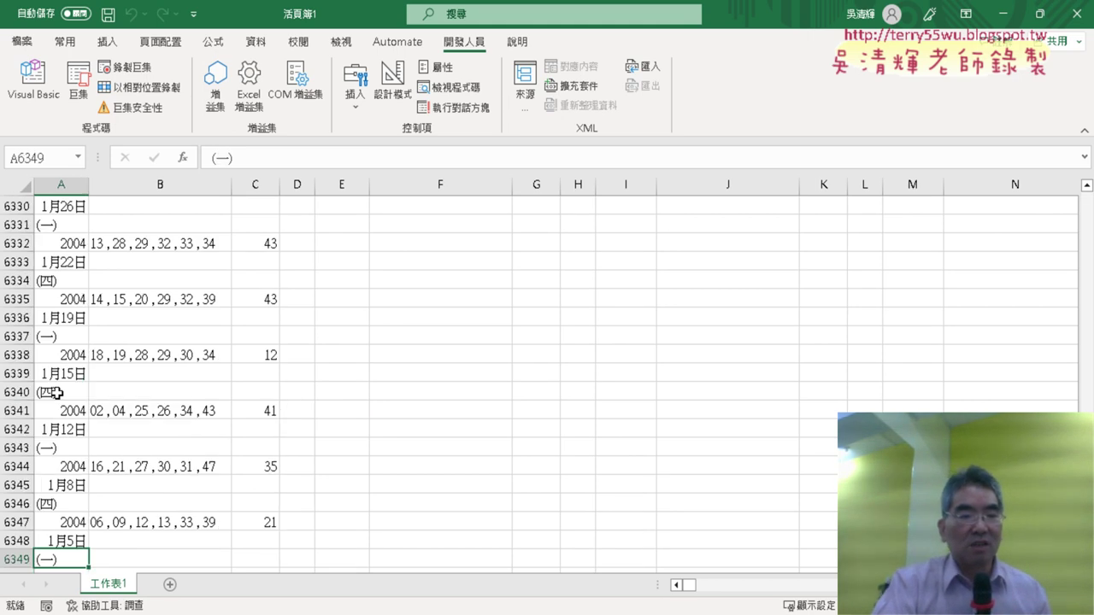
scroll(82, 408, down, 2)
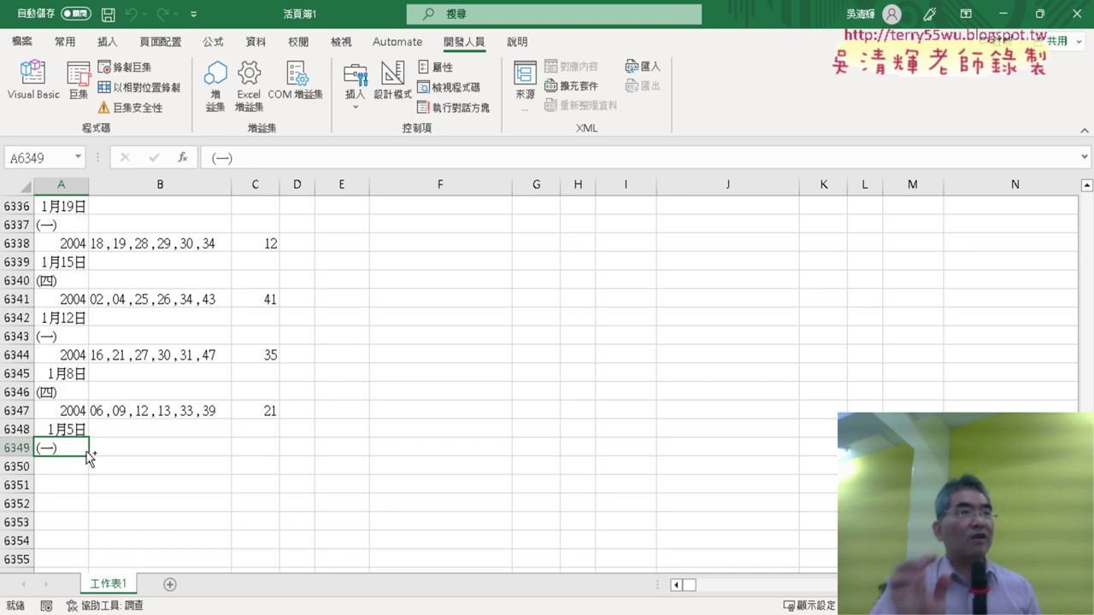
key(ctrl+Home)
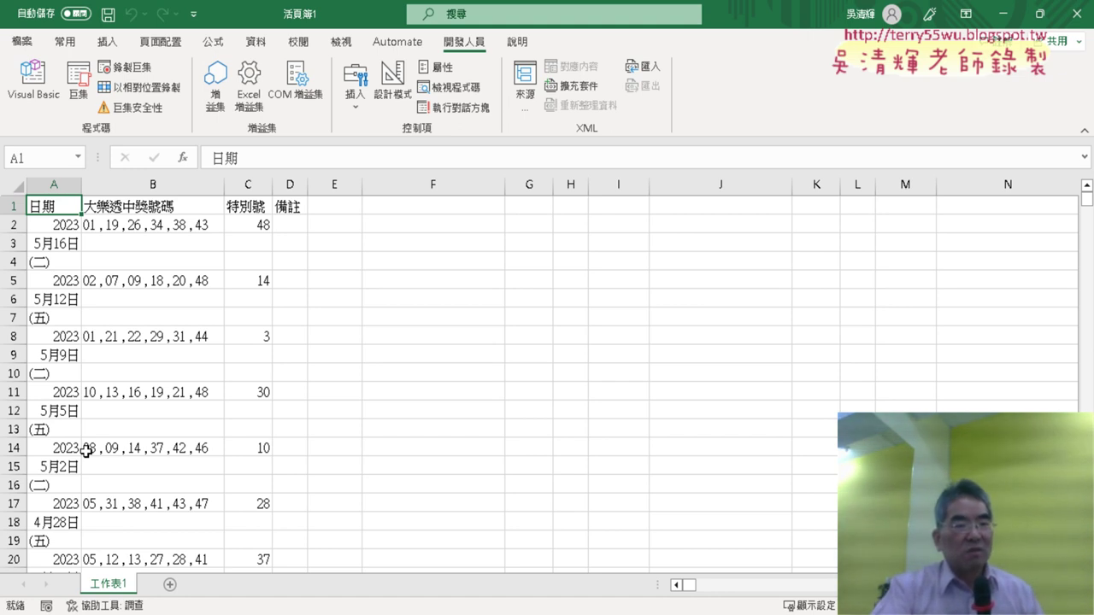
scroll(144, 379, down, 3)
scroll(154, 380, up, 3)
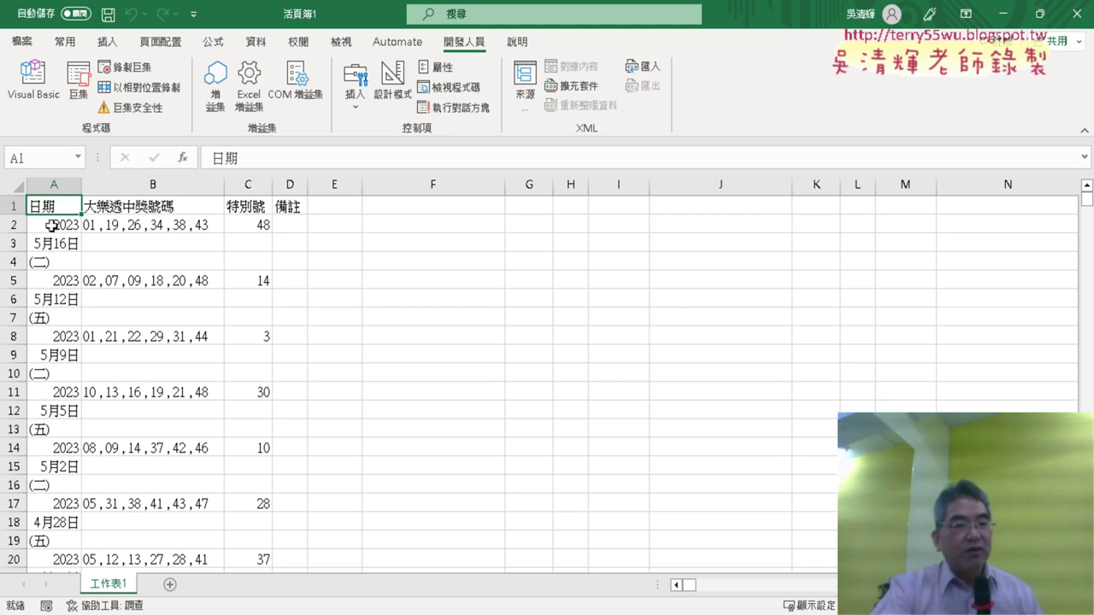
click(13, 206)
scroll(110, 350, down, 1)
scroll(109, 350, down, 5)
scroll(109, 350, down, 6)
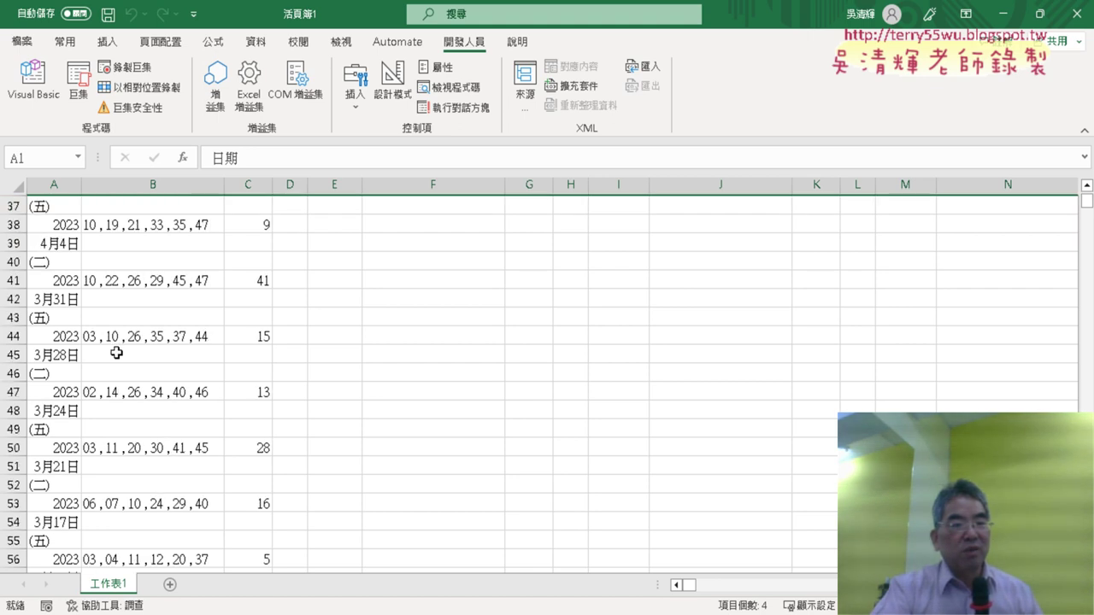
scroll(118, 354, down, 4)
scroll(118, 354, down, 5)
scroll(118, 354, down, 3)
scroll(118, 354, down, 2)
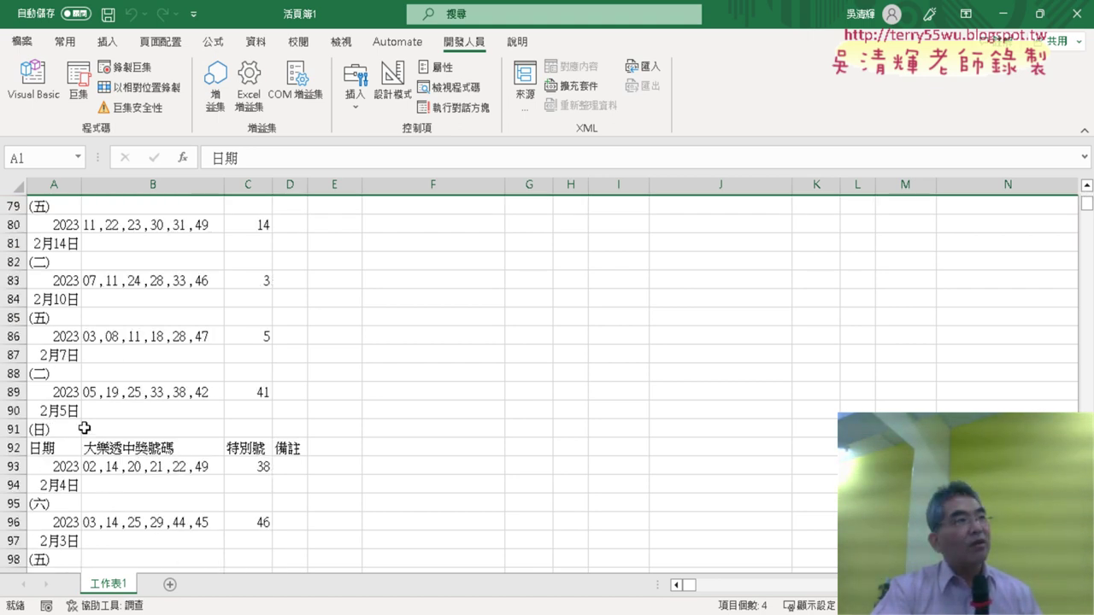
click(13, 448)
scroll(130, 431, down, 4)
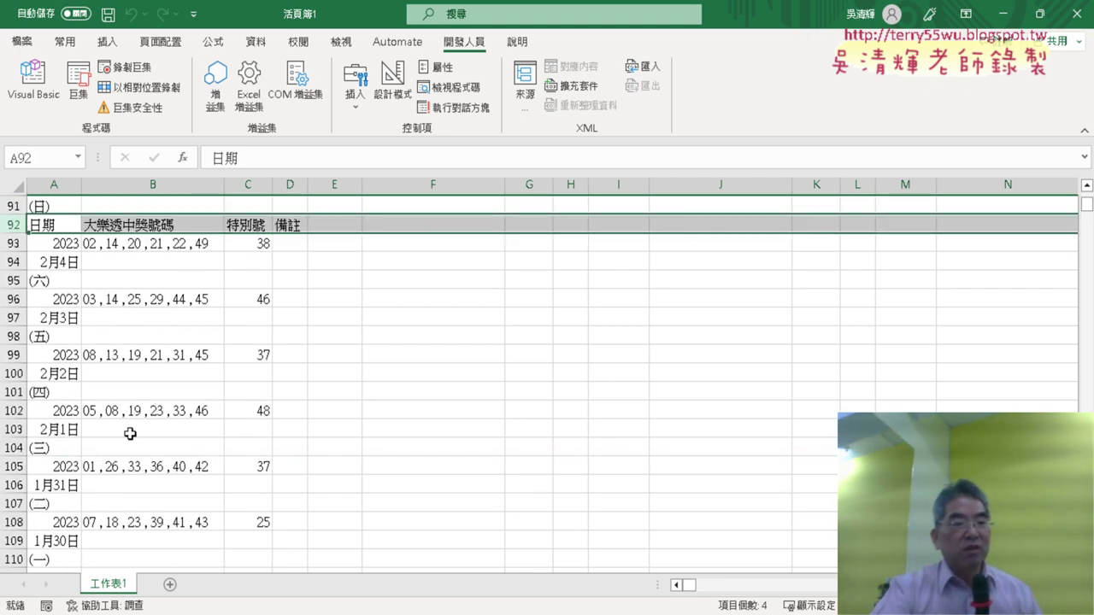
scroll(137, 428, down, 6)
scroll(136, 429, down, 3)
scroll(137, 428, down, 6)
scroll(137, 429, down, 7)
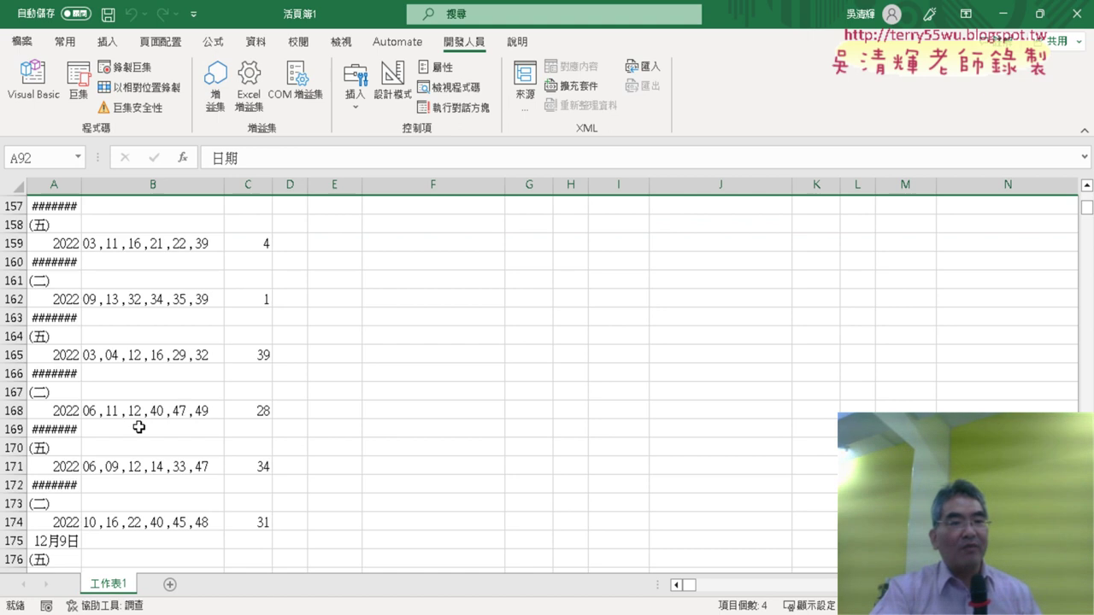
scroll(139, 427, down, 4)
scroll(139, 428, down, 2)
click(8, 355)
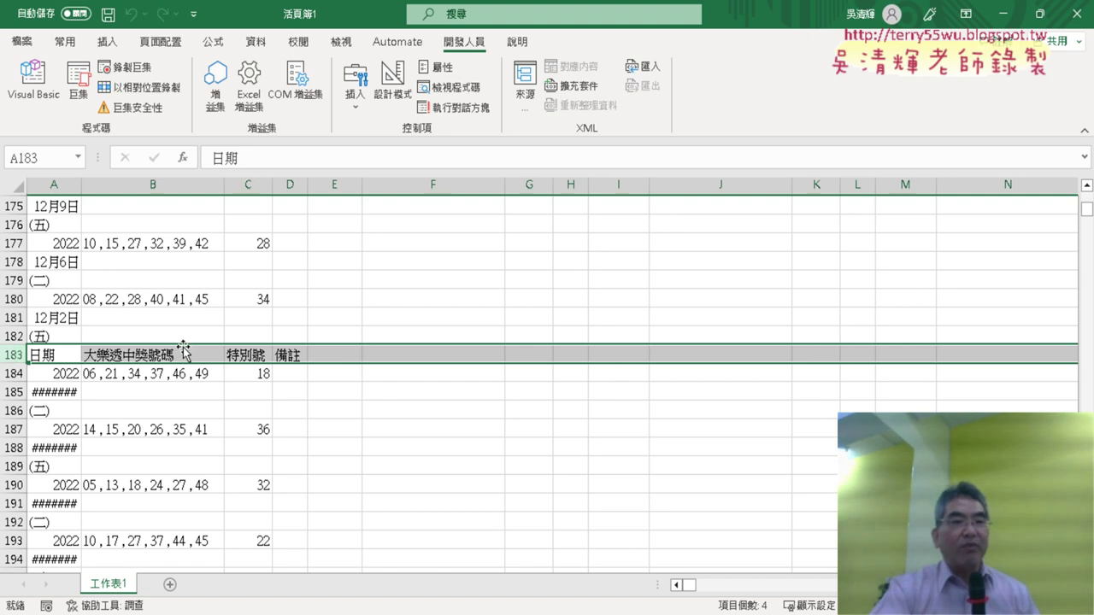
scroll(188, 346, up, 9)
scroll(195, 340, up, 9)
scroll(194, 340, up, 9)
scroll(195, 340, up, 6)
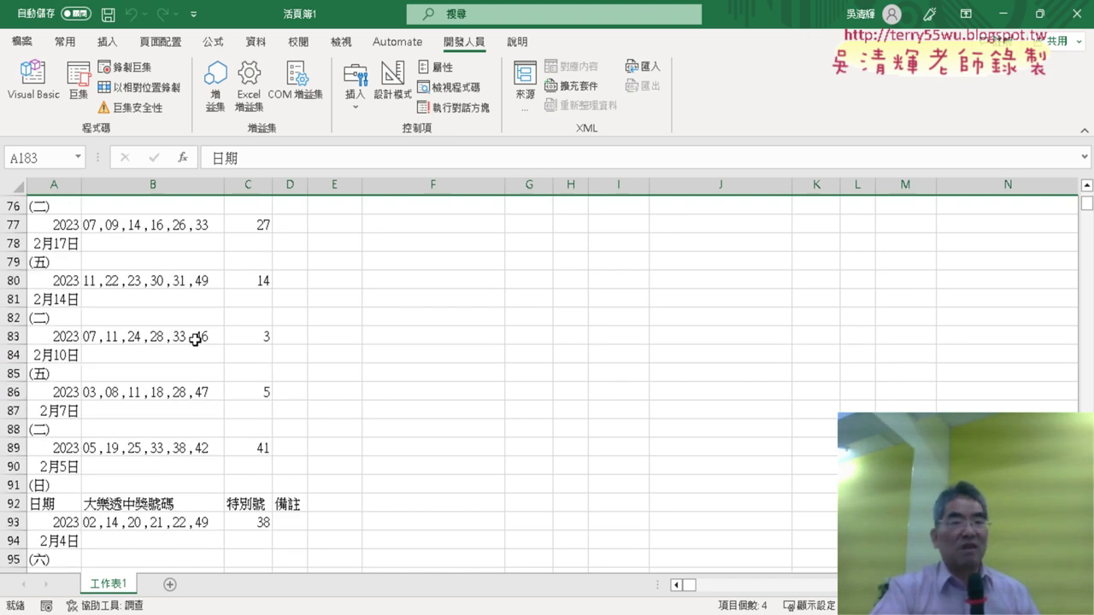
scroll(195, 340, up, 8)
scroll(195, 341, up, 4)
scroll(194, 337, up, 7)
scroll(194, 337, up, 5)
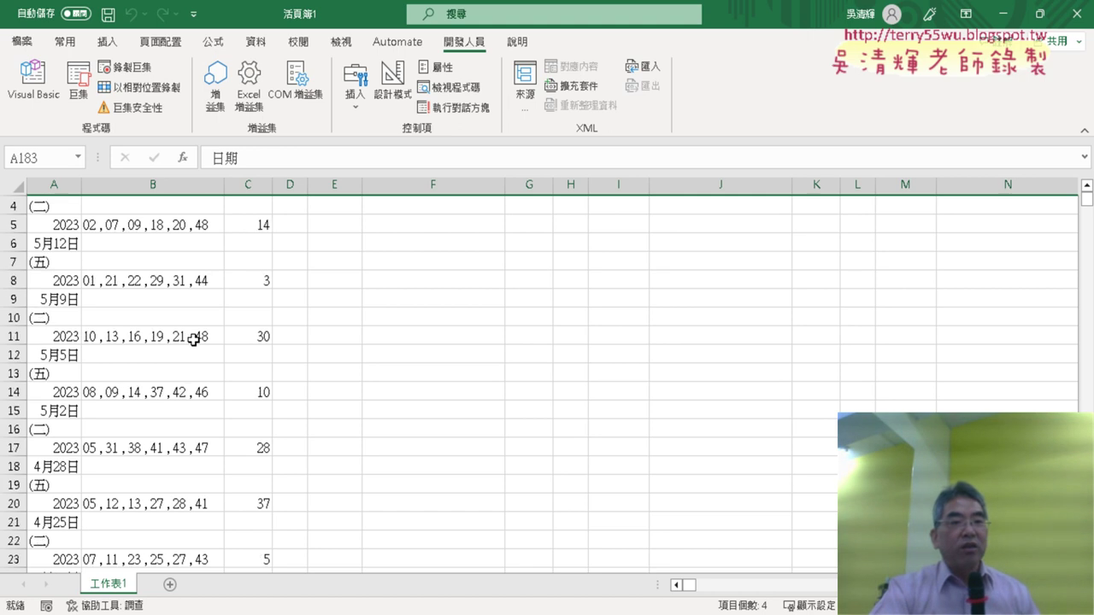
scroll(195, 339, up, 1)
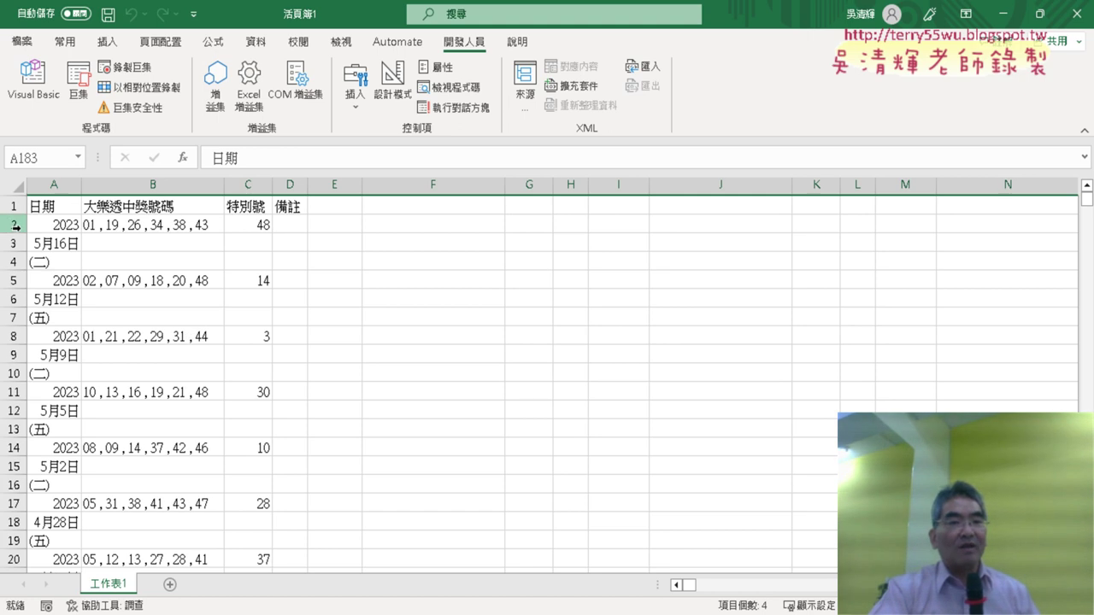
click(166, 183)
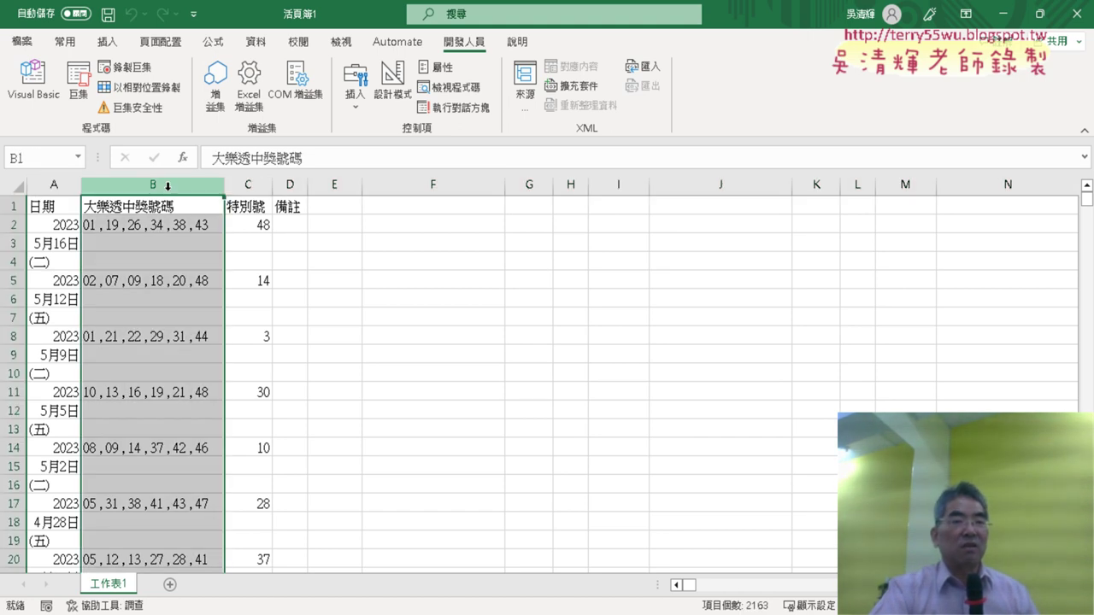
drag(255, 183, 188, 184)
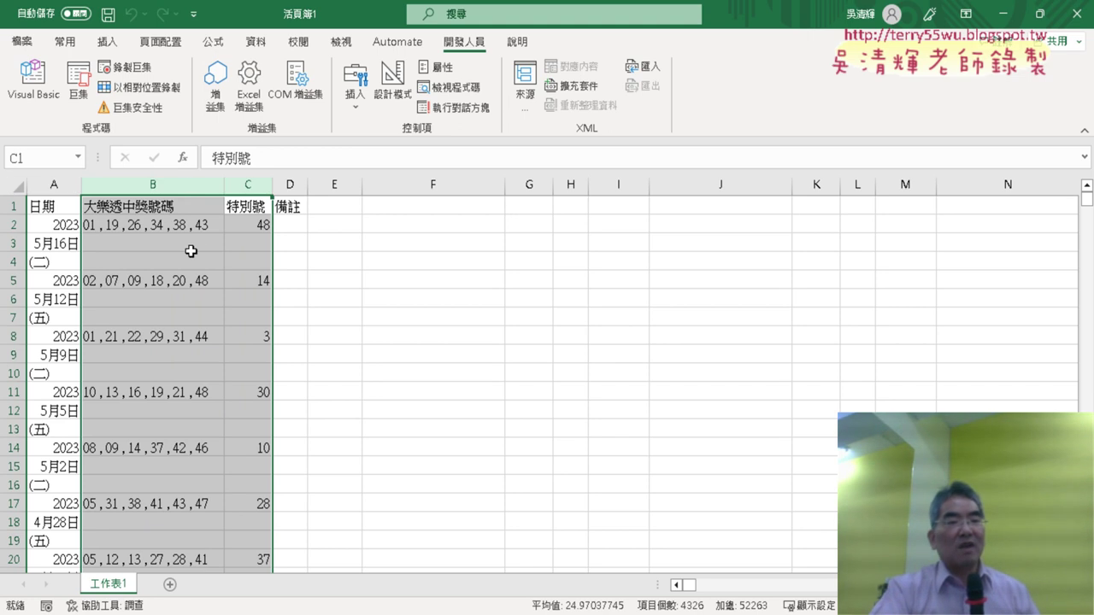
click(14, 243)
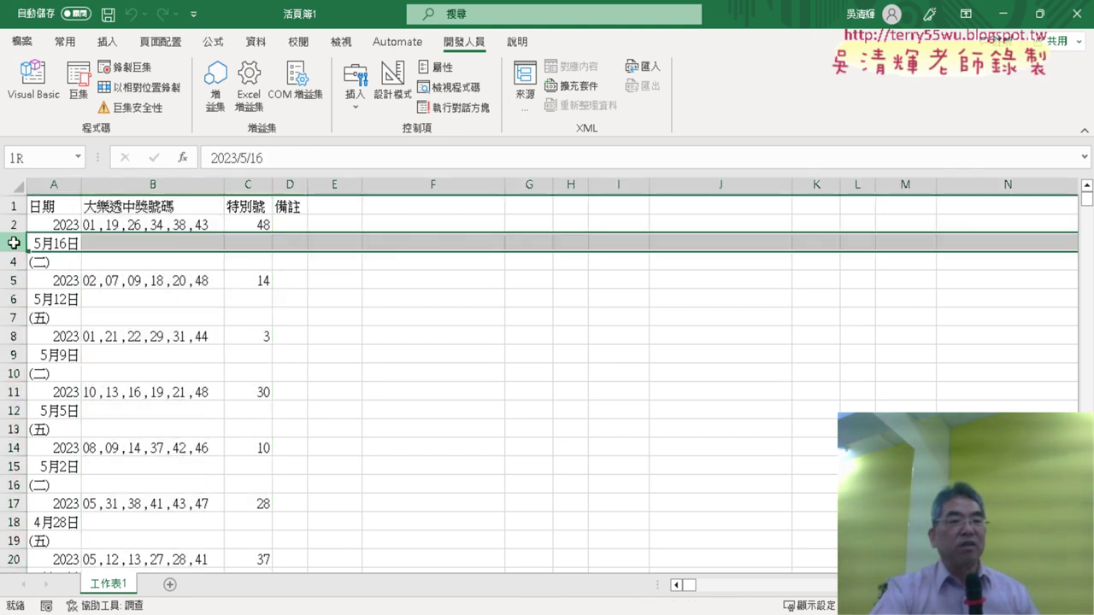
drag(14, 243, 15, 260)
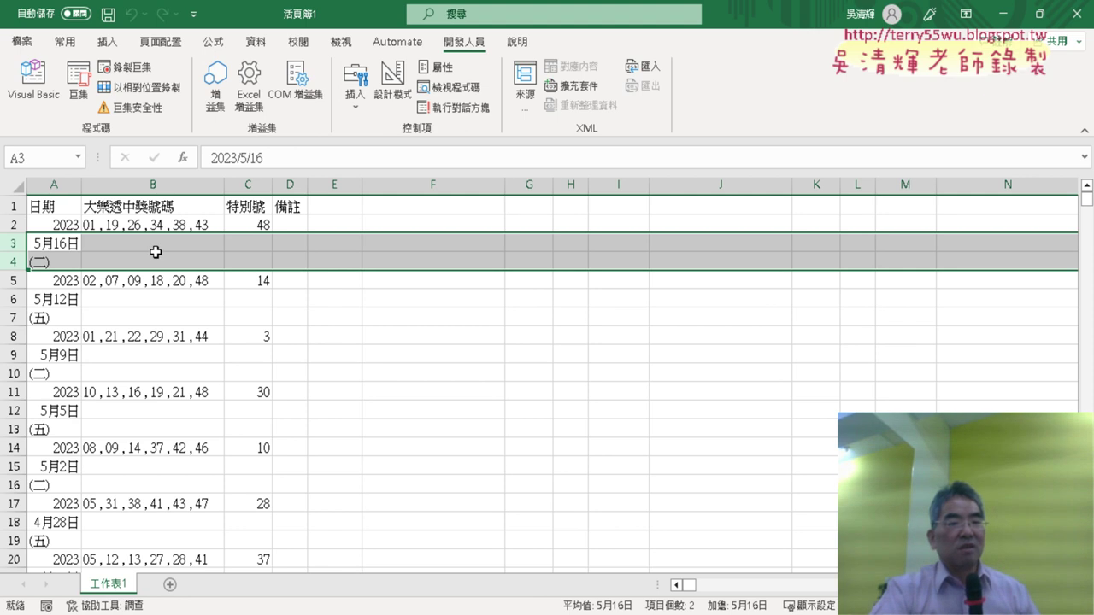
right_click(155, 252)
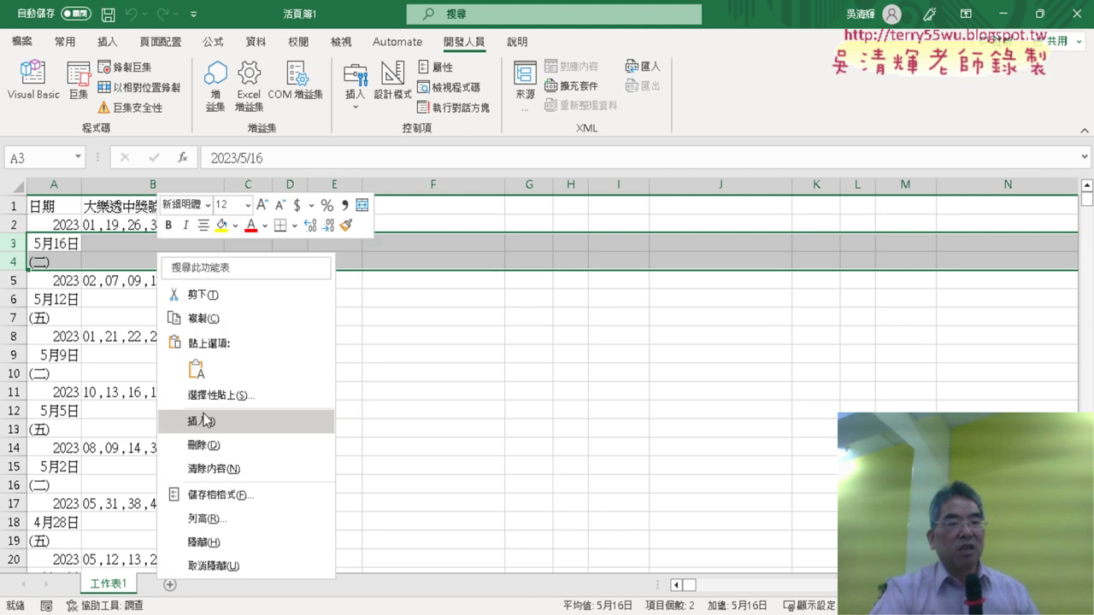
click(17, 304)
drag(15, 299, 16, 317)
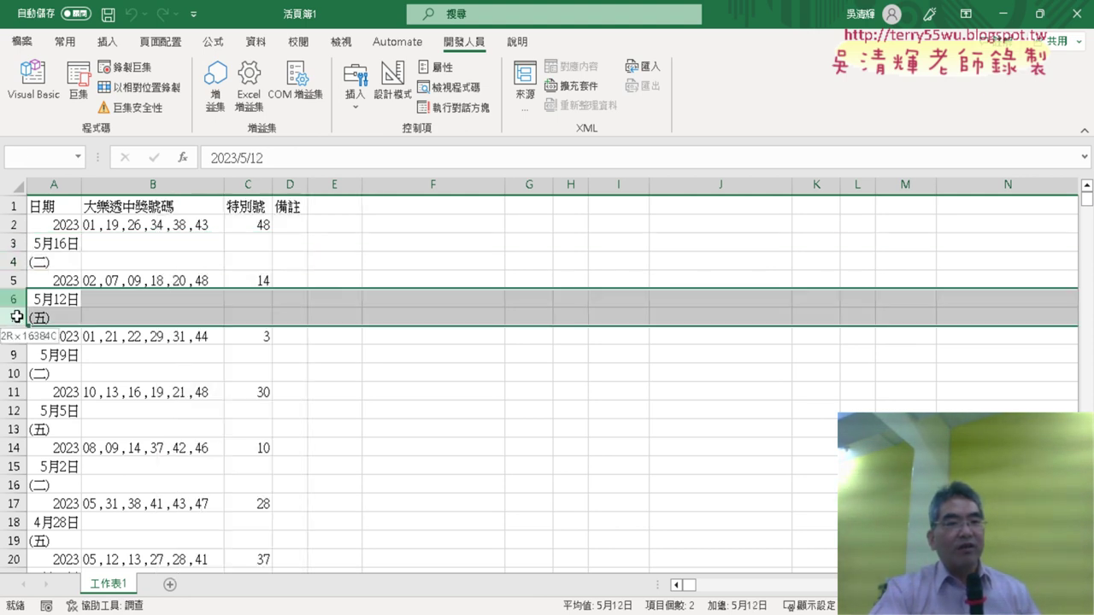
click(53, 225)
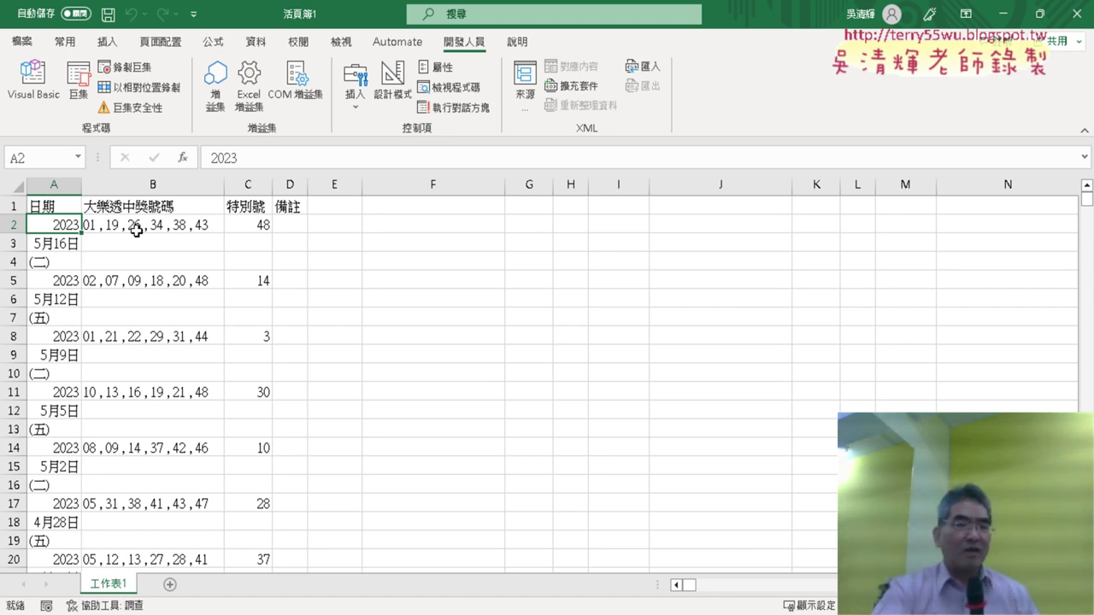
click(61, 245)
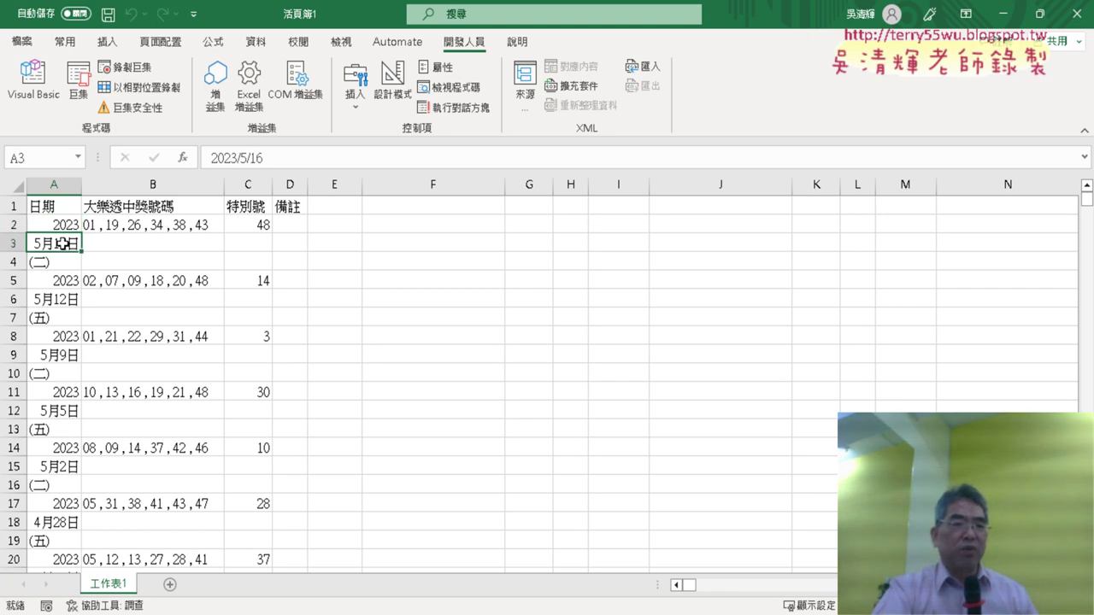
click(67, 224)
click(66, 244)
click(68, 224)
click(67, 245)
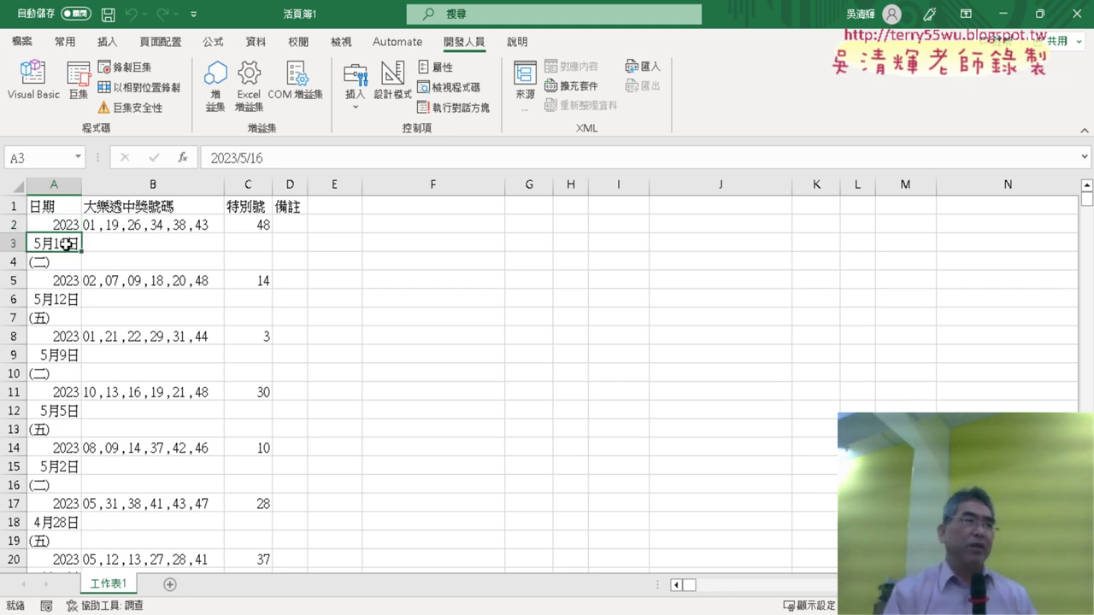
click(68, 225)
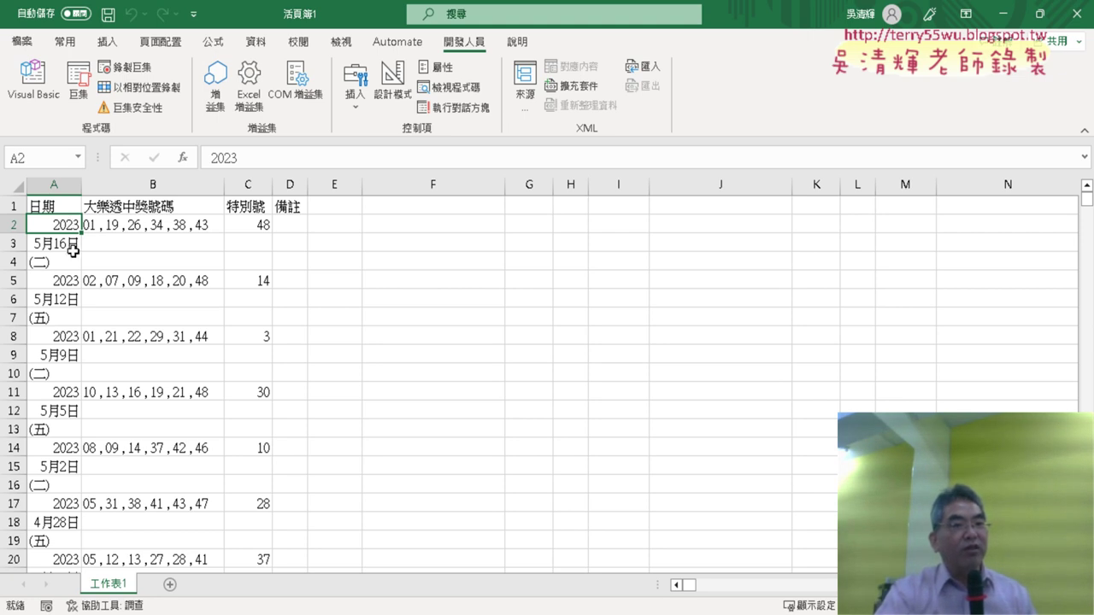
click(71, 248)
click(67, 224)
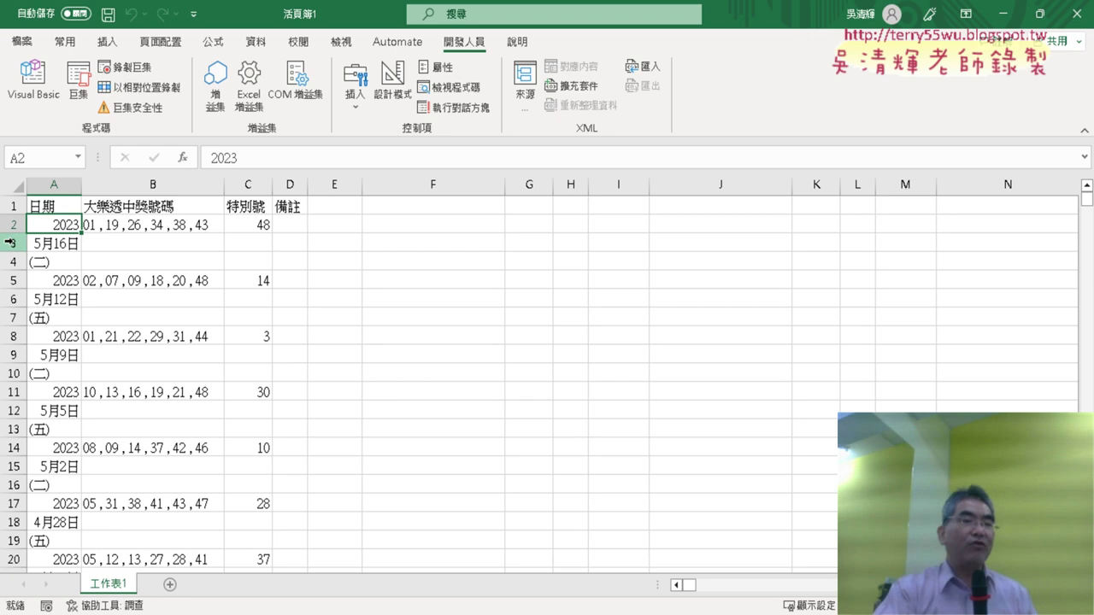
drag(13, 244, 13, 256)
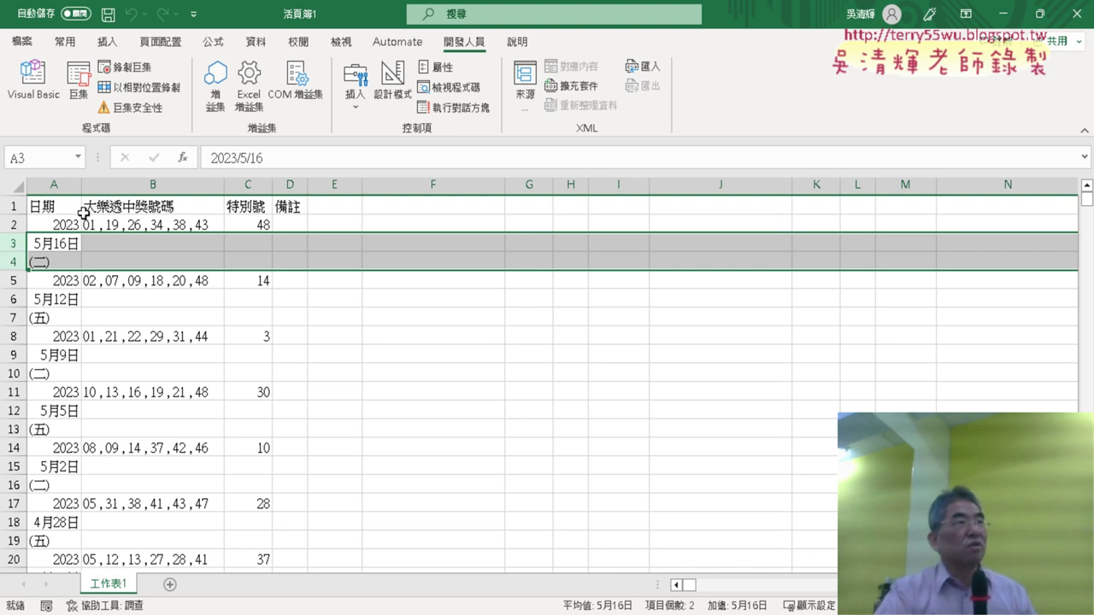
click(15, 205)
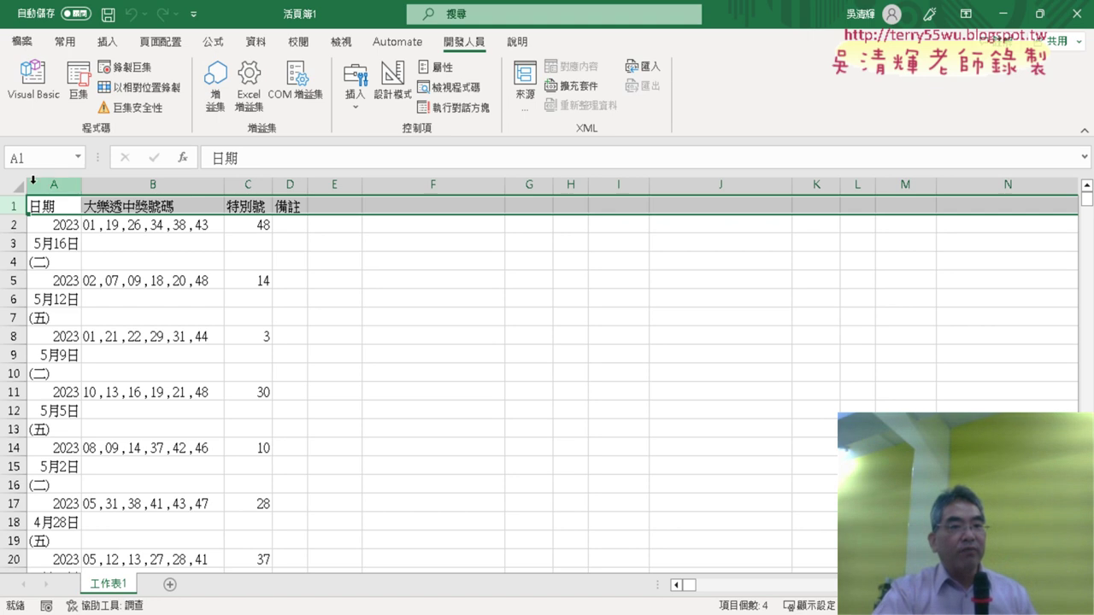
click(20, 244)
drag(21, 246, 16, 259)
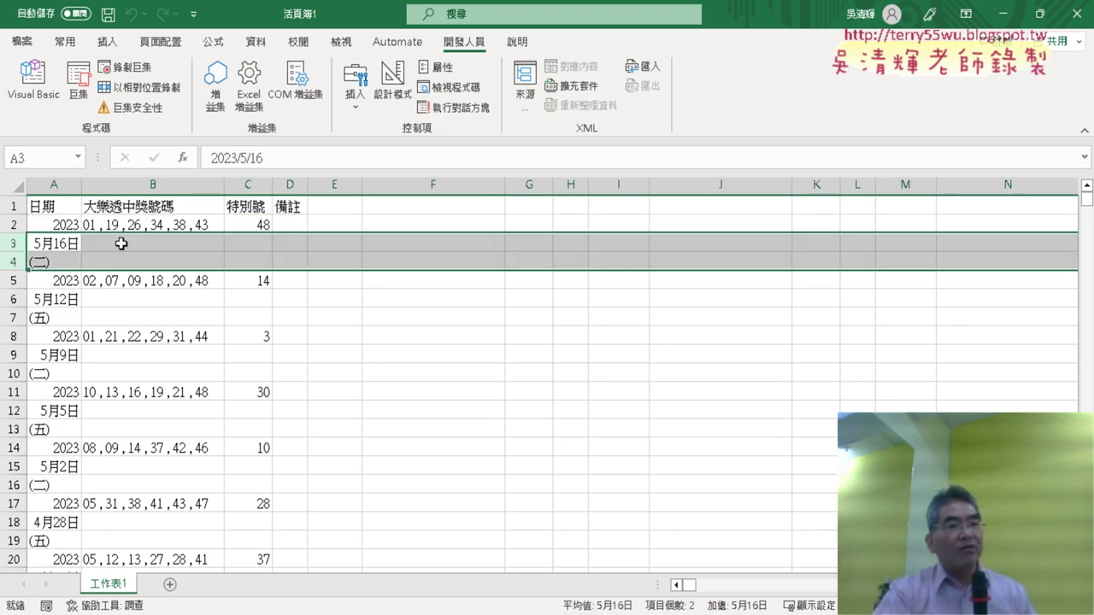
click(155, 225)
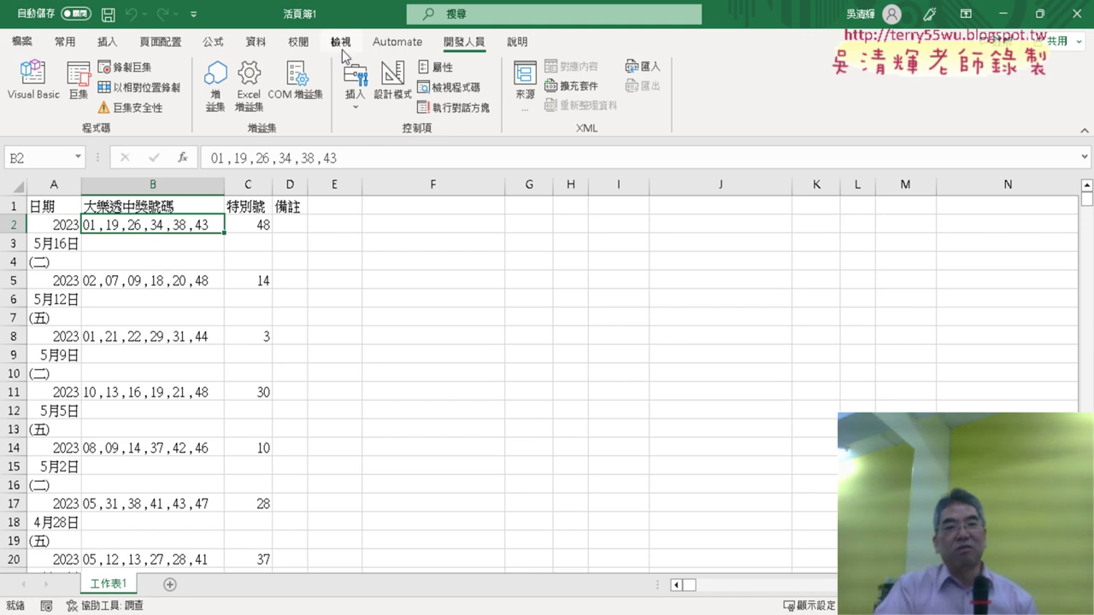
- Switch Excel's ribbon to the 資料 (Data) tab
click(257, 42)
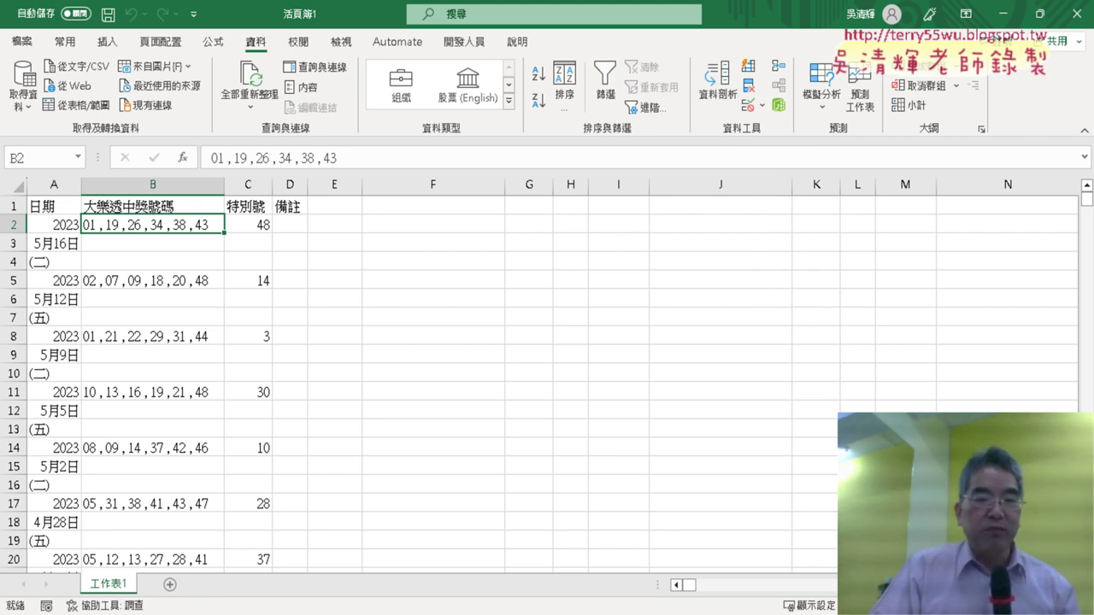
- Switch to the lotto history notes in Google Docs and find the 批次 batch-download macro heading
mouse_move(368, 614)
click(456, 556)
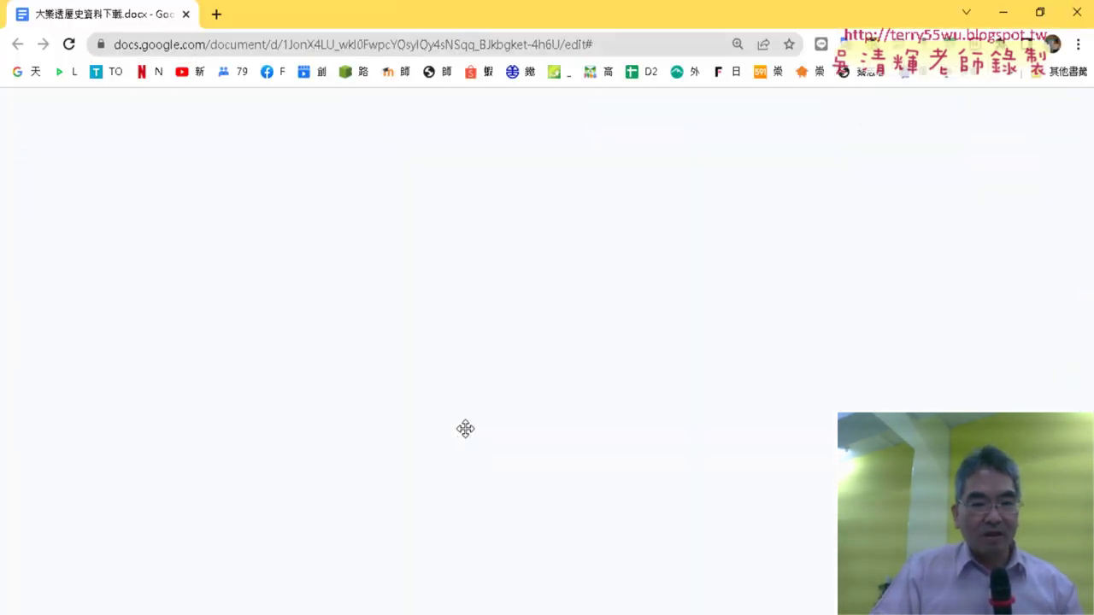
scroll(481, 425, down, 5)
scroll(488, 424, down, 2)
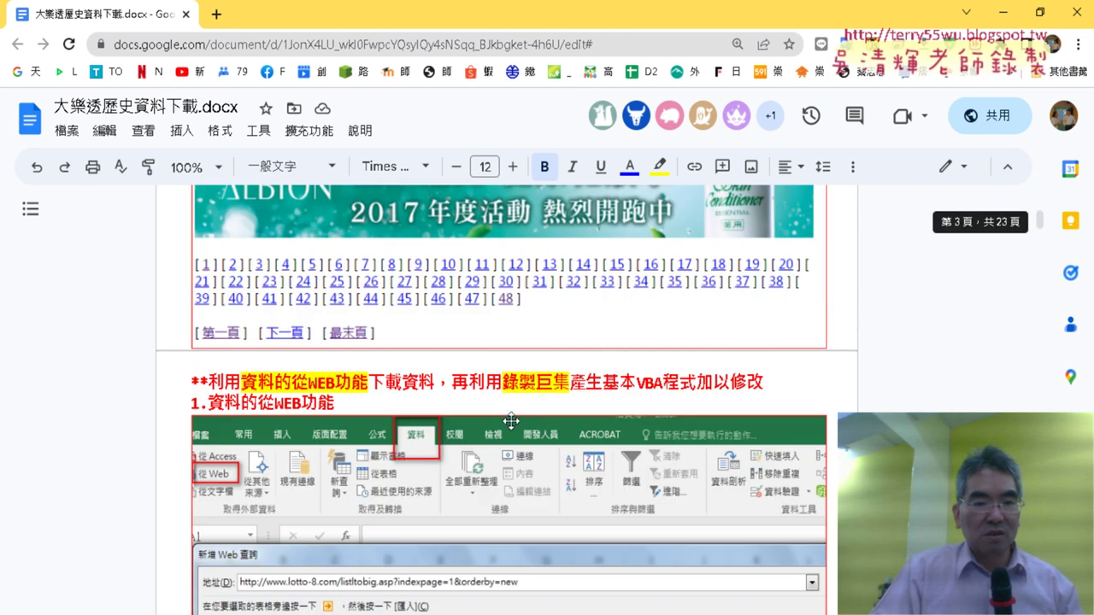
scroll(500, 421, down, 3)
scroll(511, 419, down, 2)
scroll(511, 419, down, 5)
scroll(513, 420, down, 4)
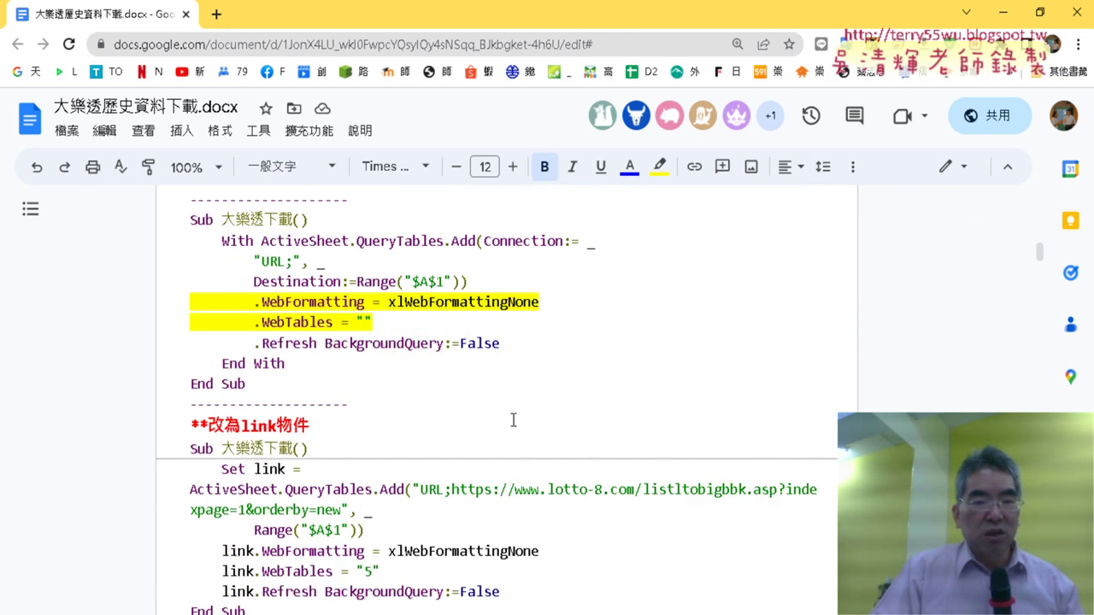
scroll(513, 420, down, 2)
scroll(513, 420, down, 2)
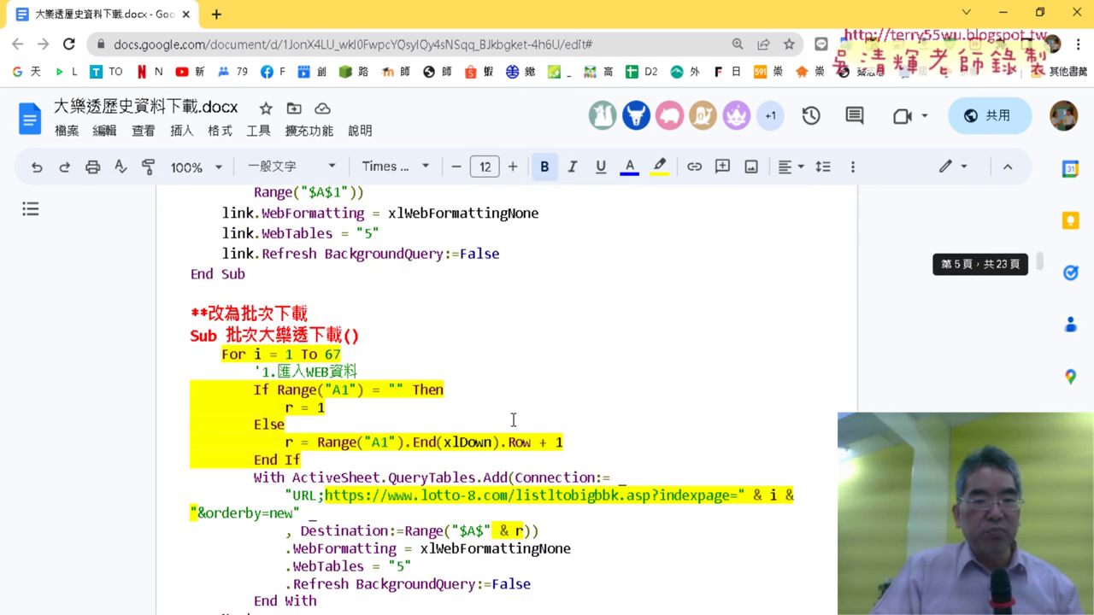
drag(226, 335, 259, 336)
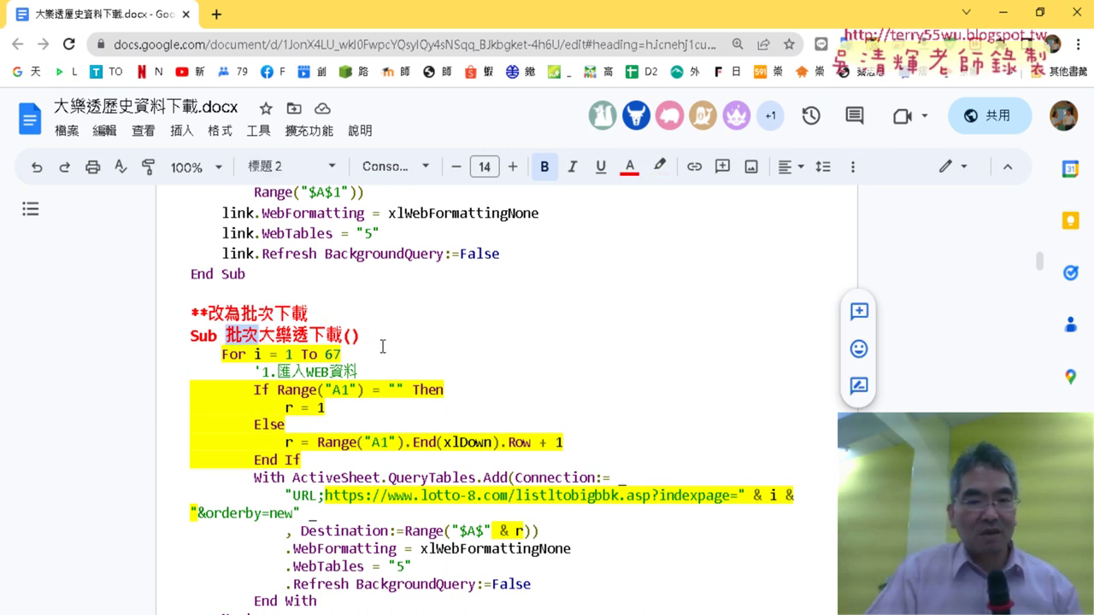
- Delete the empty line after End Sub, just above the 刪除多餘欄名列 heading
scroll(385, 347, down, 2)
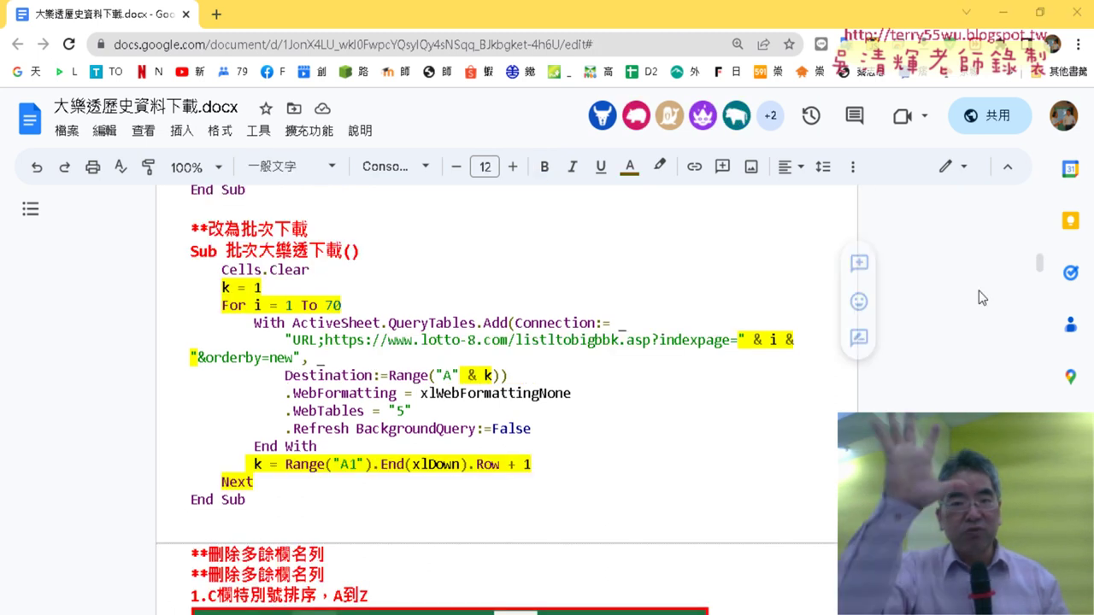
mouse_move(1041, 267)
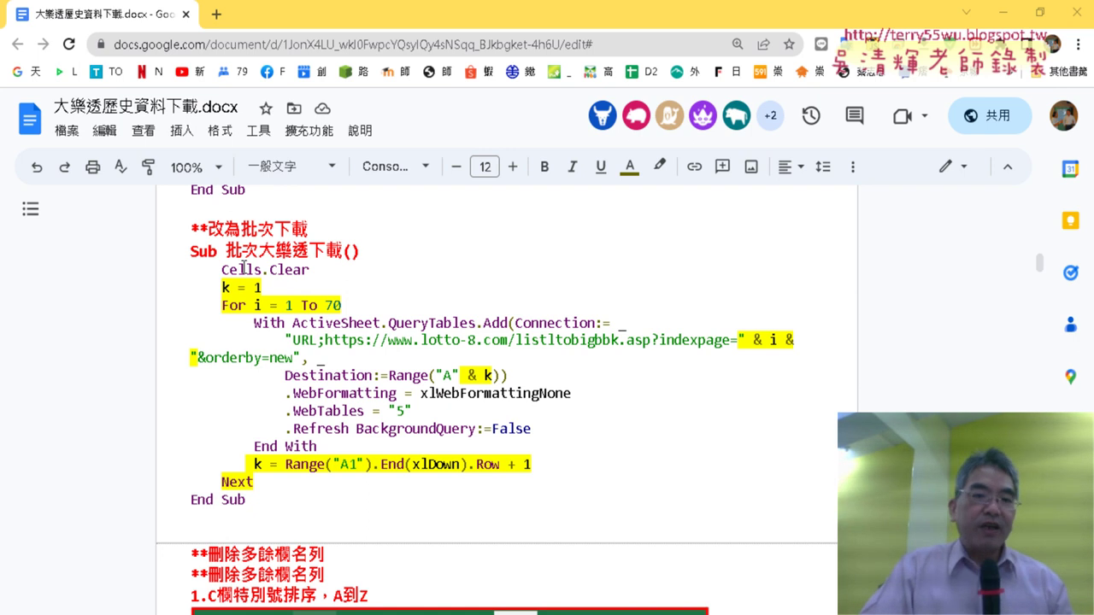
drag(226, 252, 255, 256)
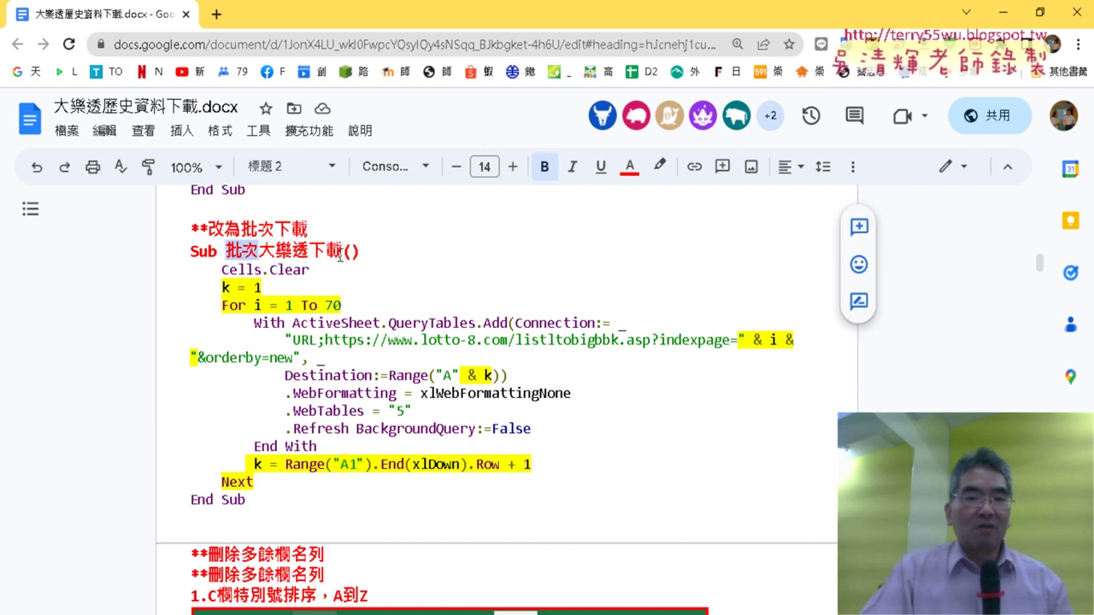
scroll(393, 411, down, 1)
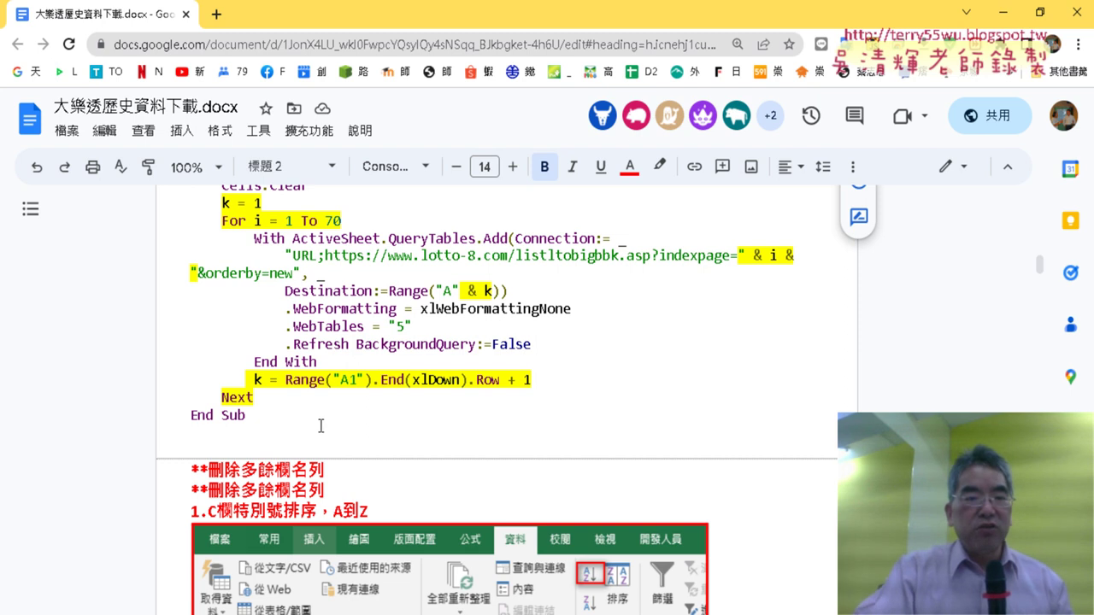
click(315, 414)
key(Delete)
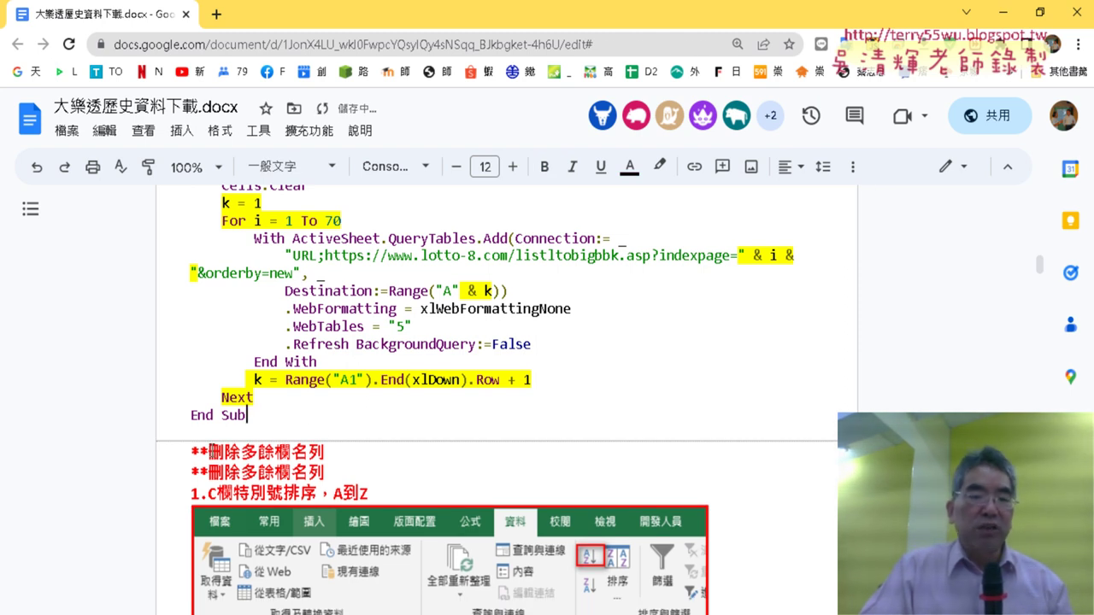
drag(207, 452, 325, 453)
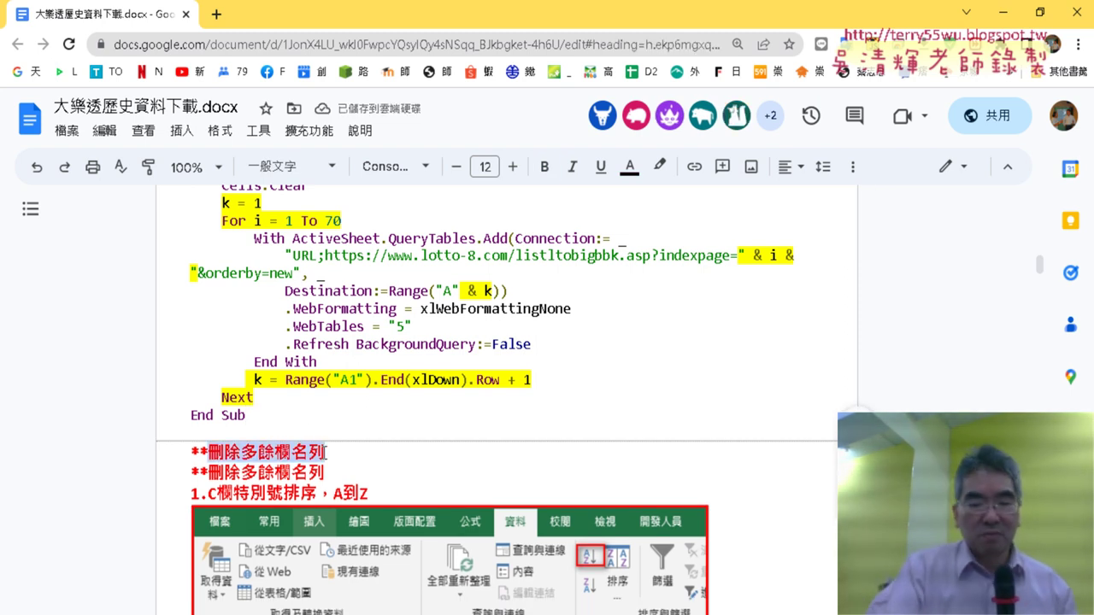